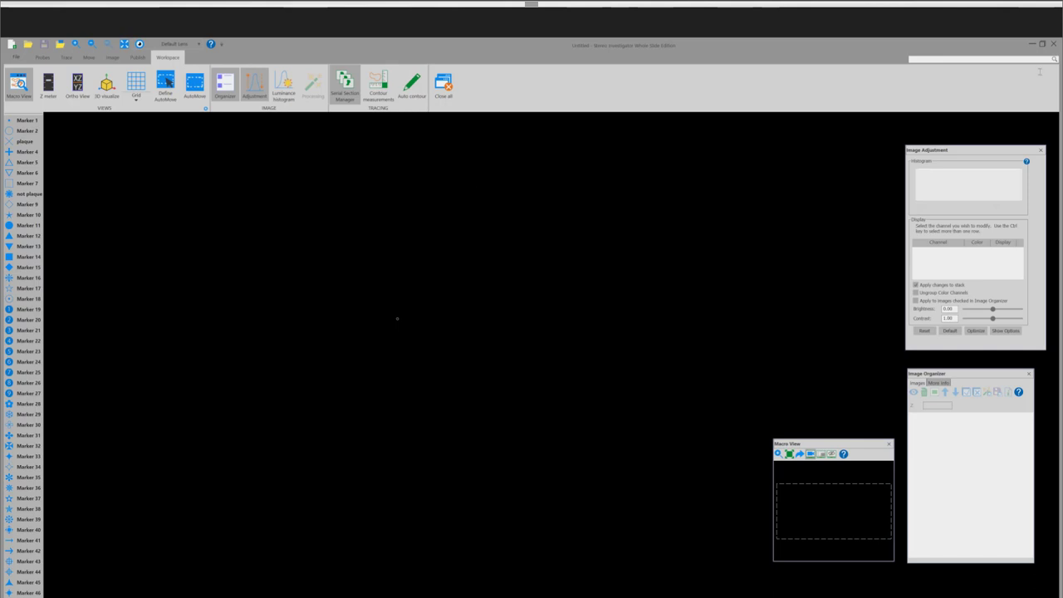
# Close the program, relaunch Stereo Investigator Whole Slide Edition from the desktop and accept the preselected user profile
pyautogui.click(1053, 43)
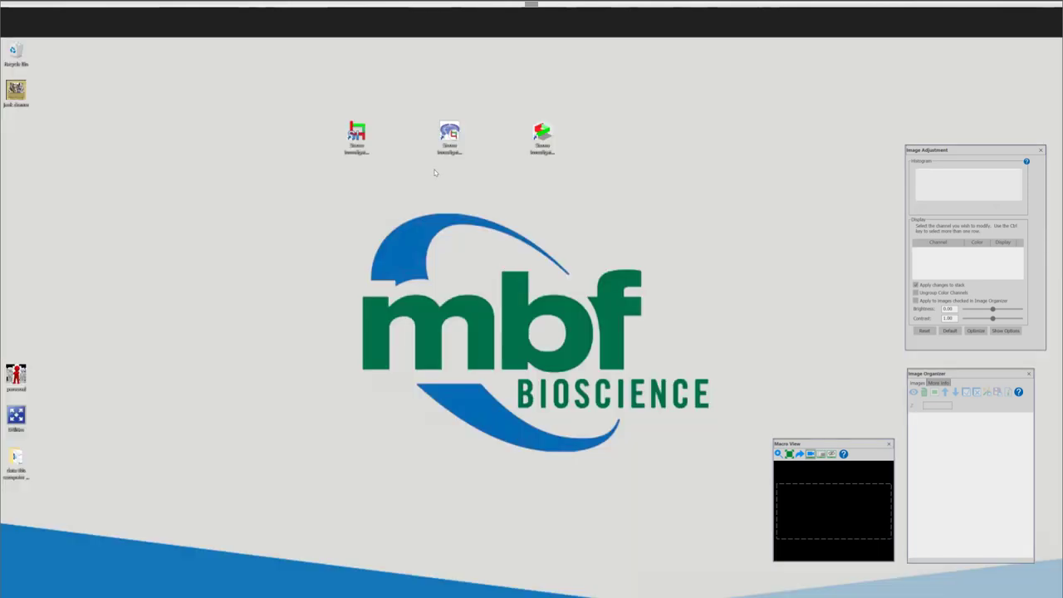
pyautogui.doubleClick(462, 131)
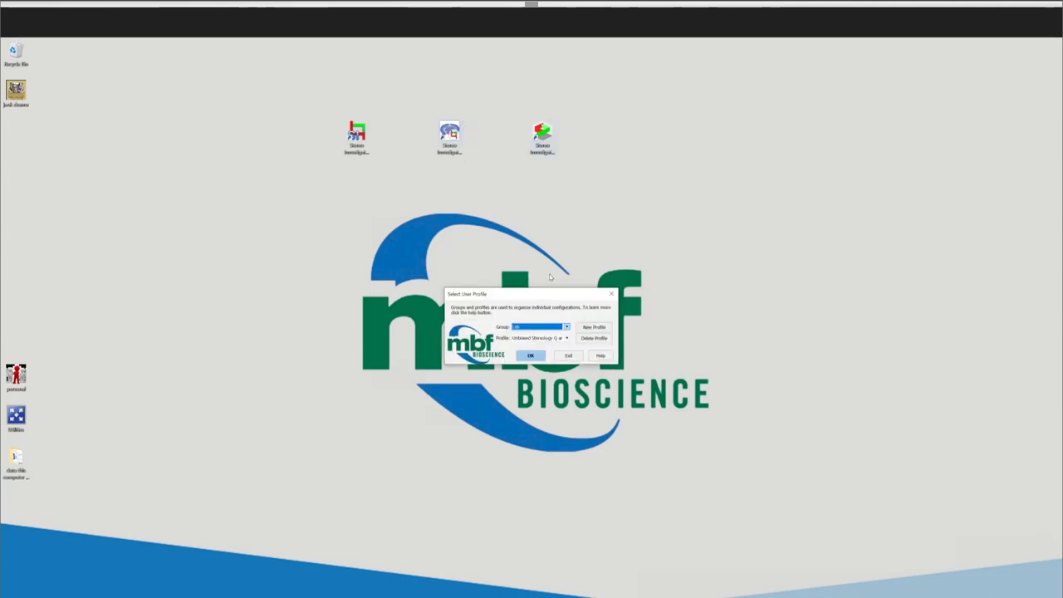
pyautogui.click(522, 357)
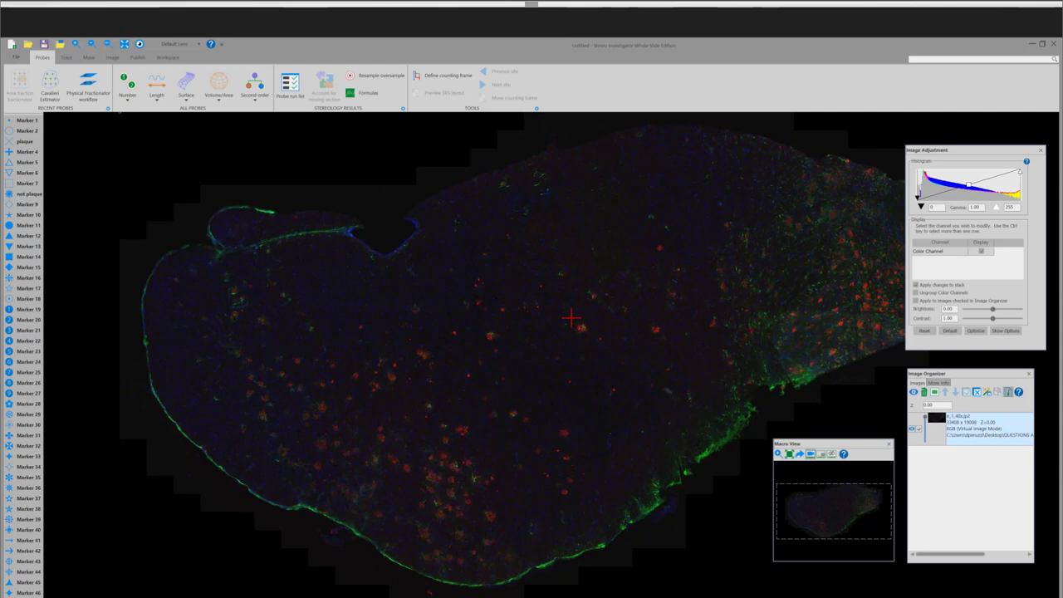
# Turn on AutoMove so the view follows the tracing beyond the visible part of the section
pyautogui.click(176, 58)
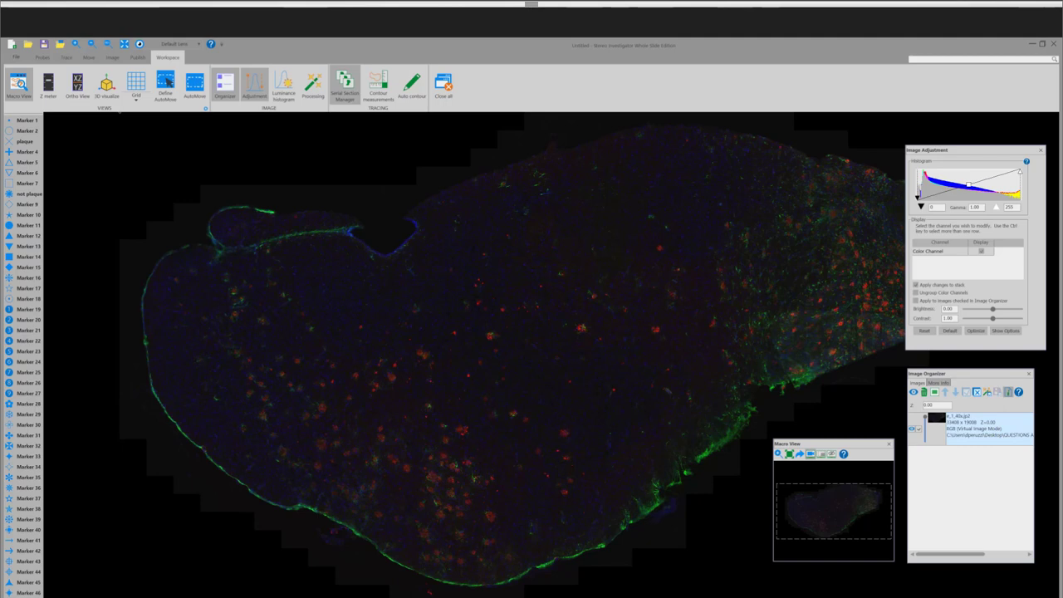
pyautogui.click(69, 59)
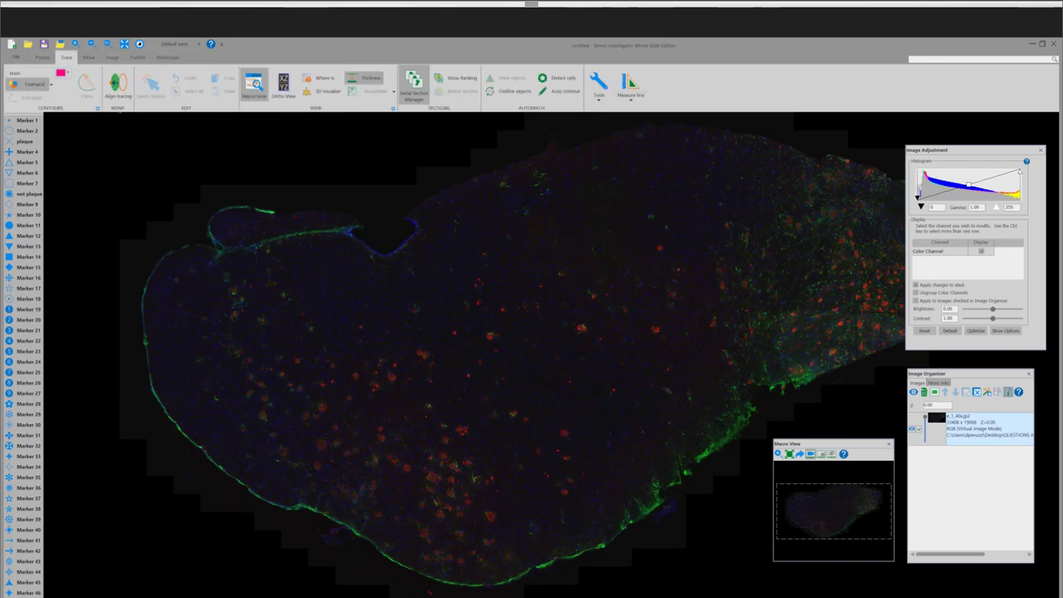
pyautogui.click(165, 58)
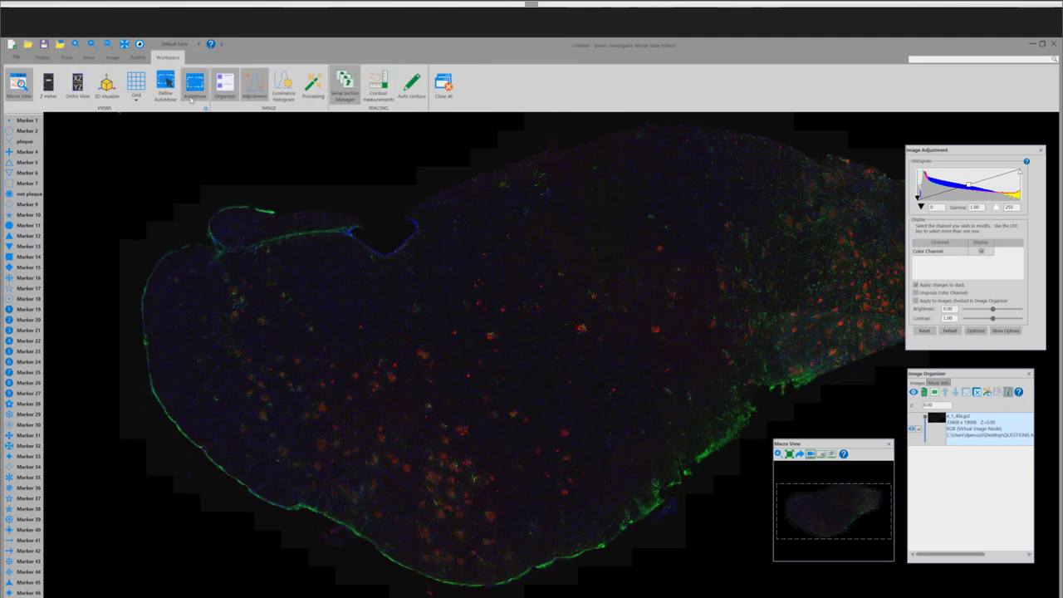
pyautogui.click(196, 90)
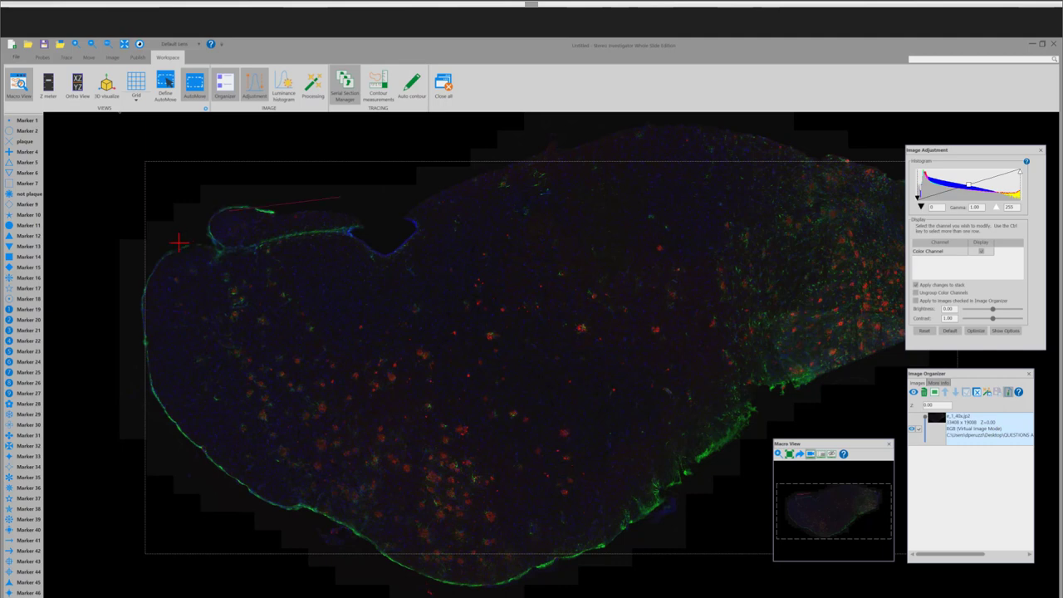
# Trace the whole tissue section loosely along its outer edge with the brain contour and close the contour
pyautogui.click(136, 285)
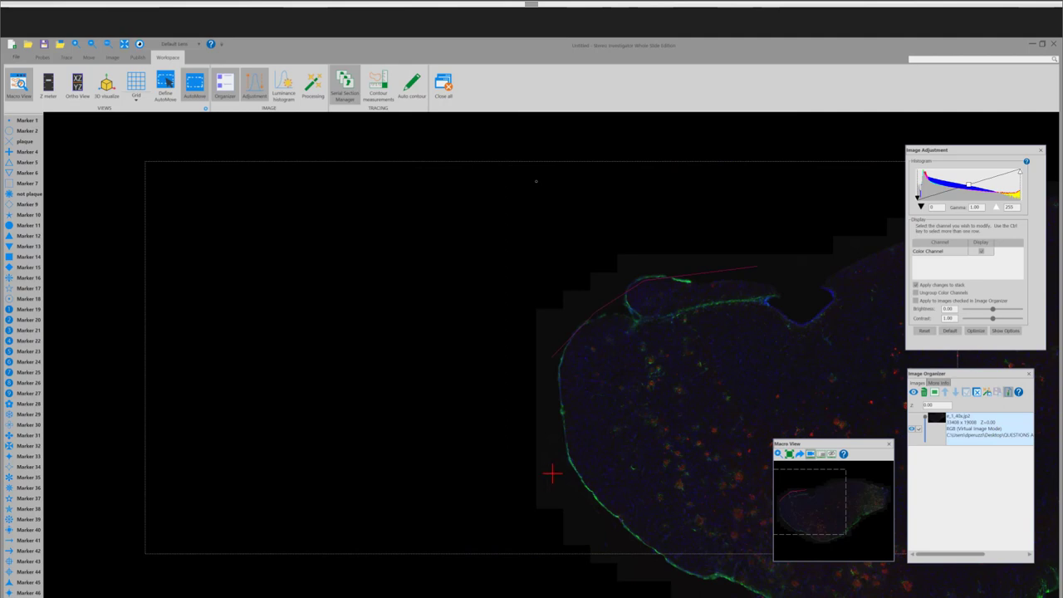
pyautogui.click(554, 472)
pyautogui.click(653, 560)
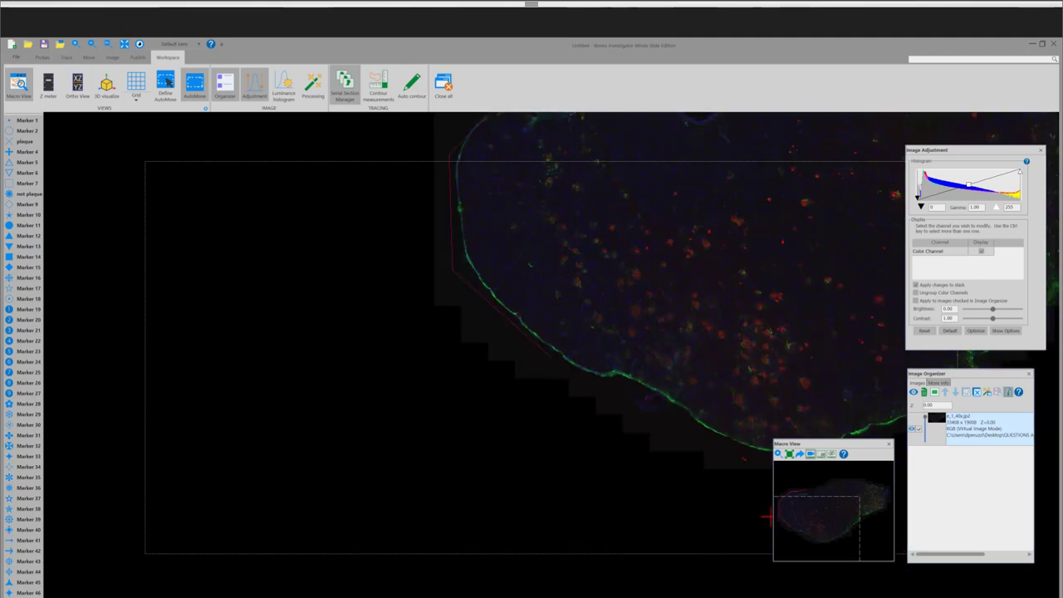
pyautogui.click(759, 469)
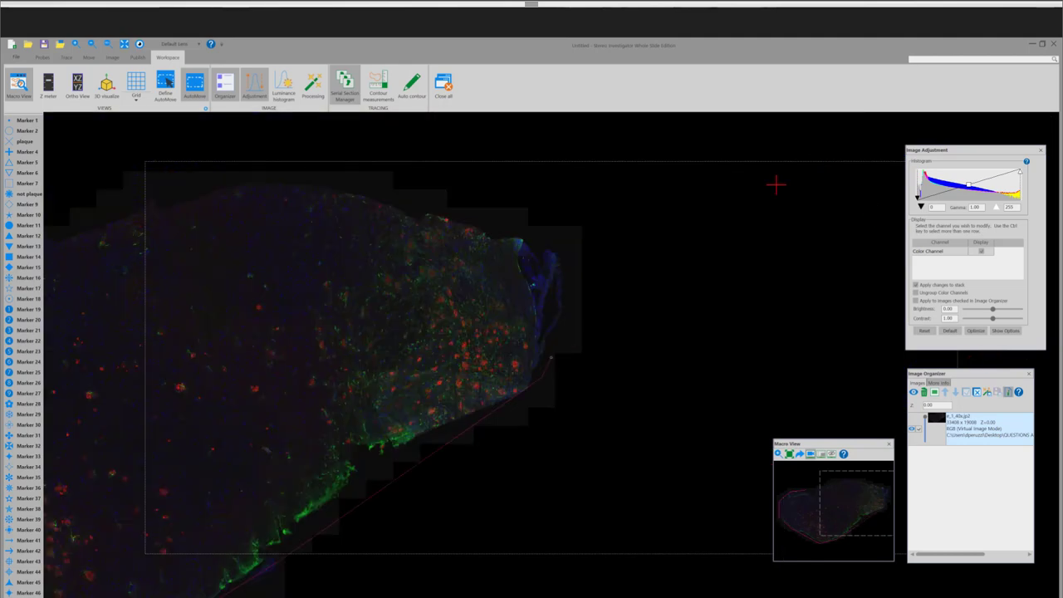
pyautogui.click(552, 255)
pyautogui.click(493, 225)
pyautogui.click(332, 179)
pyautogui.click(108, 208)
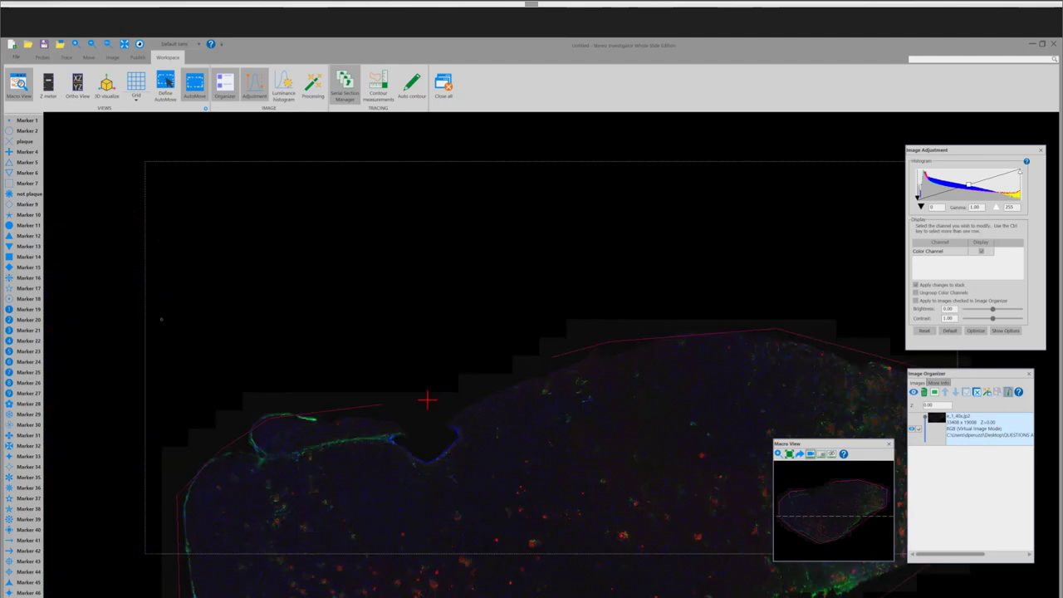
pyautogui.rightClick(427, 327)
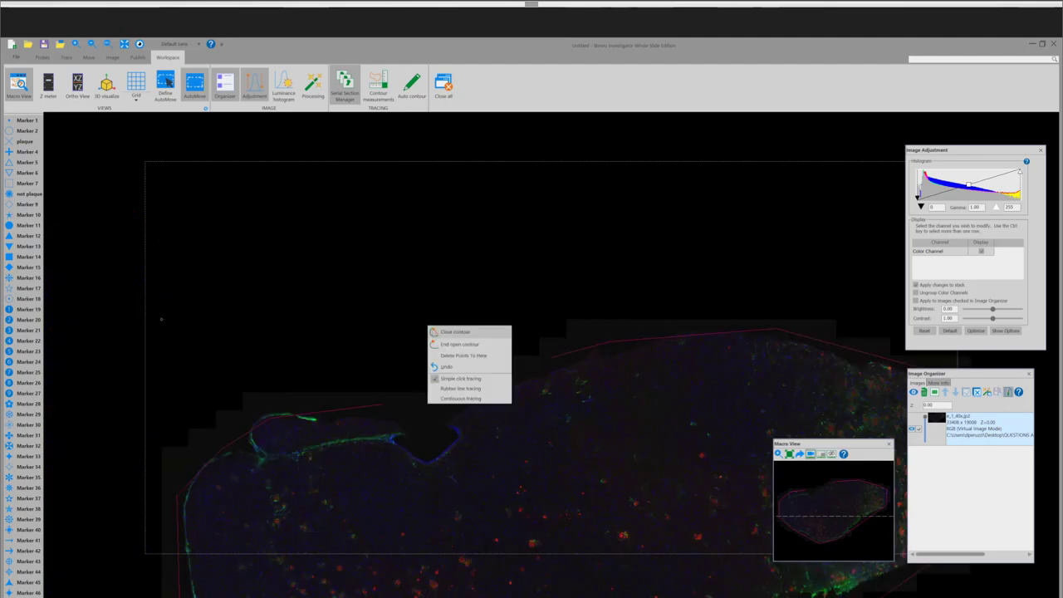
pyautogui.click(448, 332)
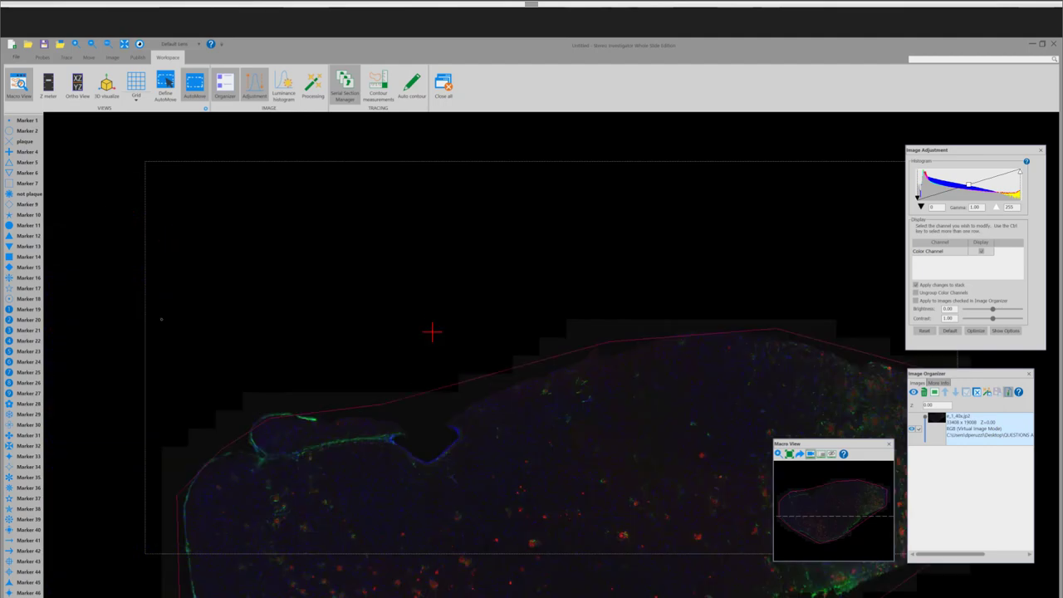
# Use Go To to move to a spot inside the traced contour and display the image at actual size
pyautogui.click(88, 59)
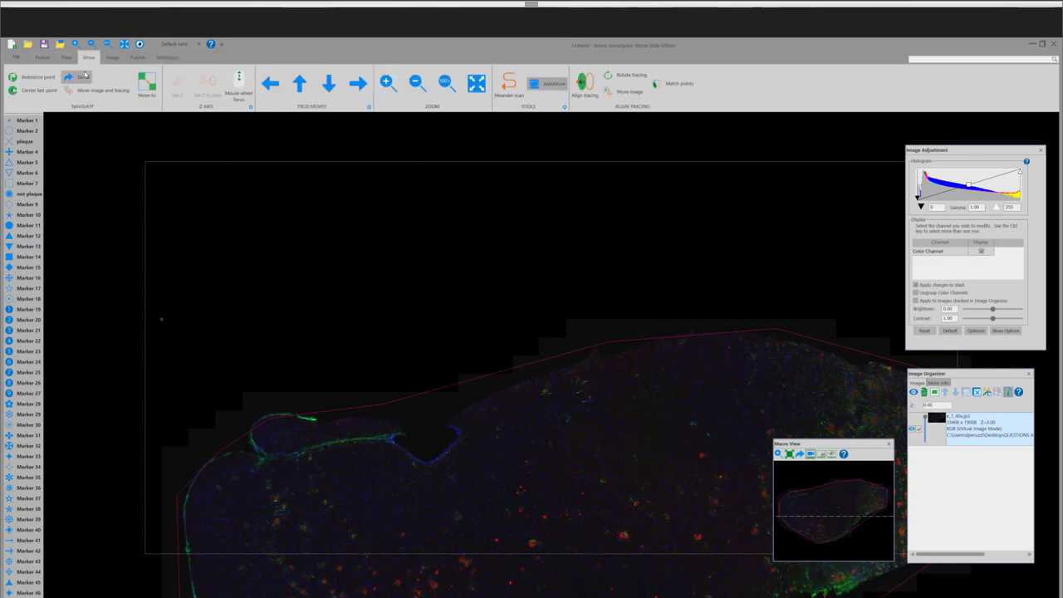
pyautogui.click(85, 76)
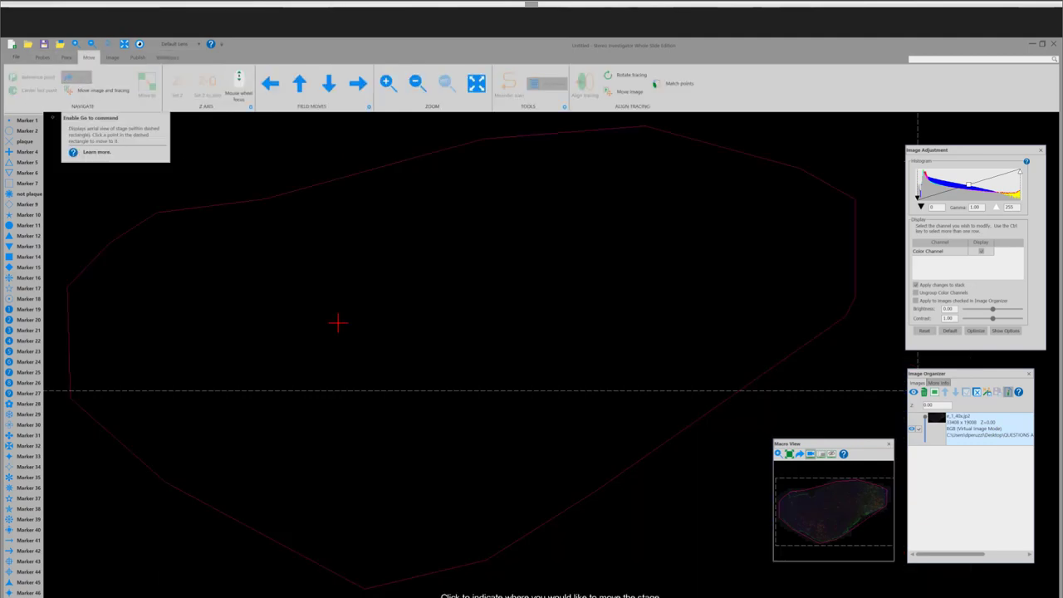
pyautogui.click(461, 366)
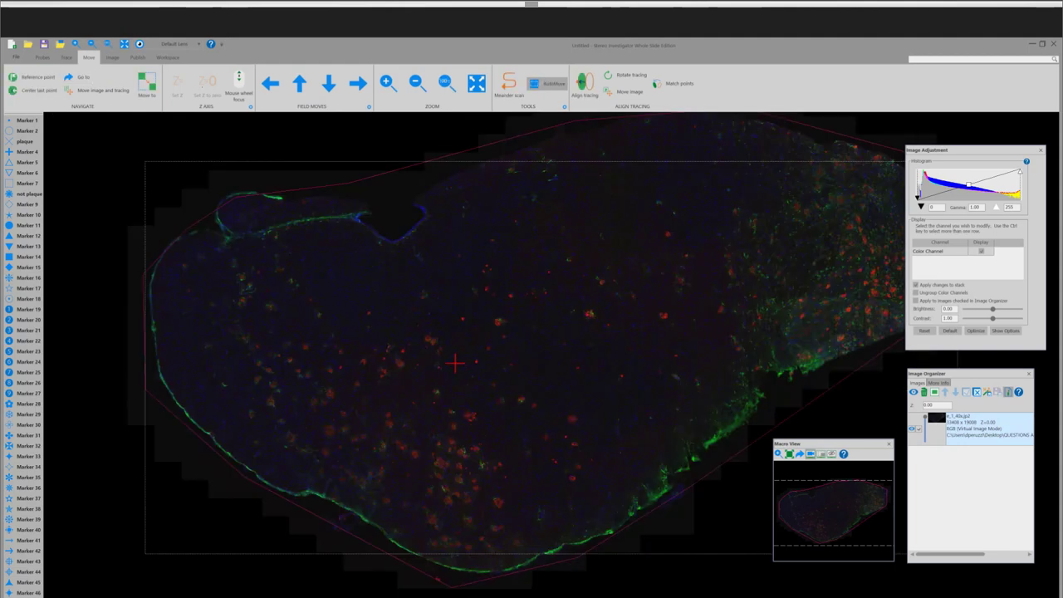
pyautogui.click(110, 57)
pyautogui.click(79, 81)
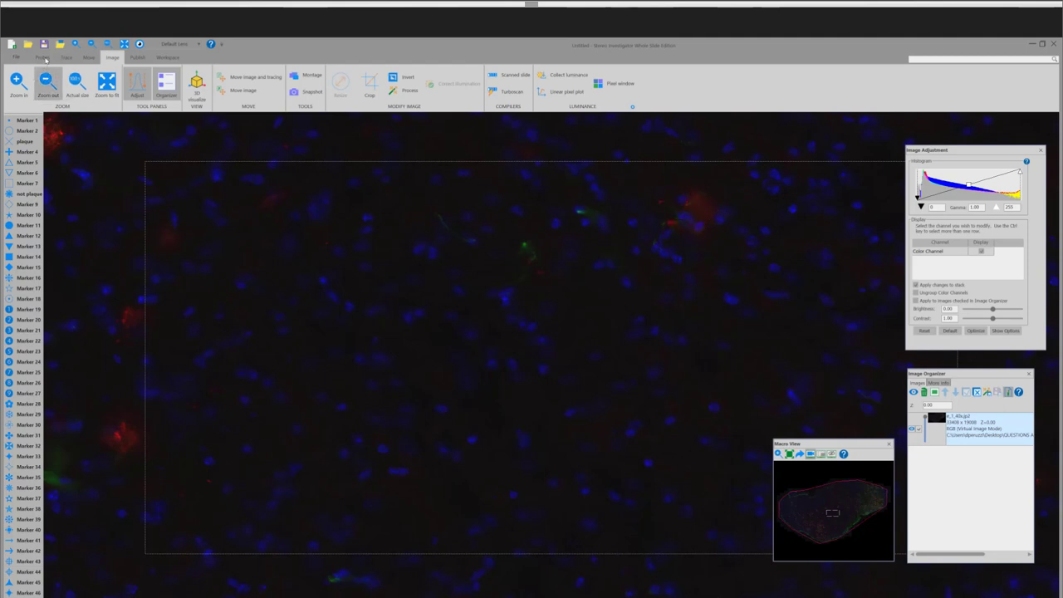
# Define a 250 × 250 µm counting frame and turn AutoMove off
pyautogui.click(44, 58)
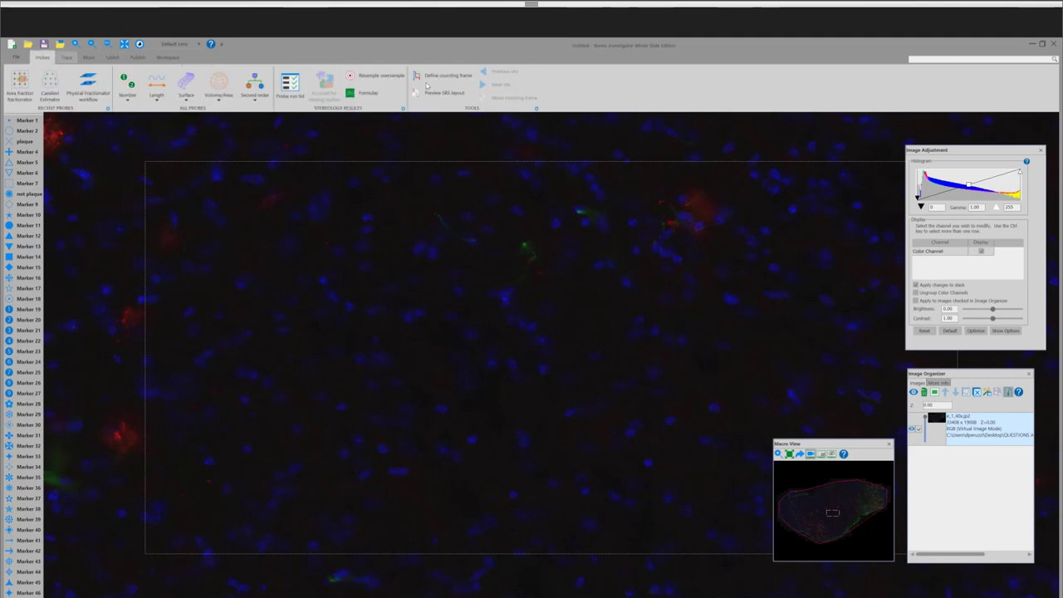
pyautogui.click(442, 77)
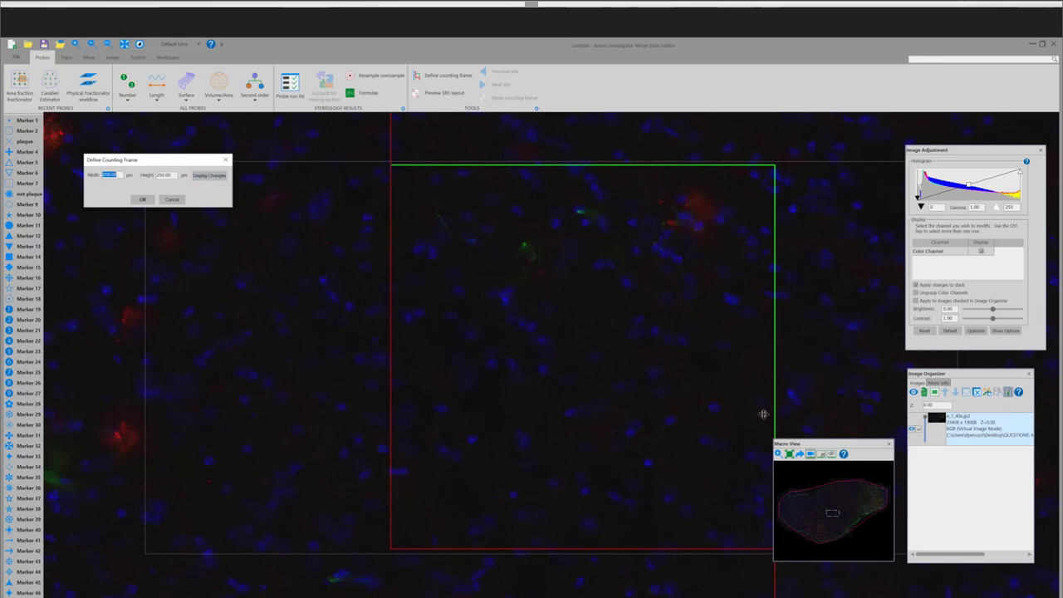
pyautogui.click(149, 200)
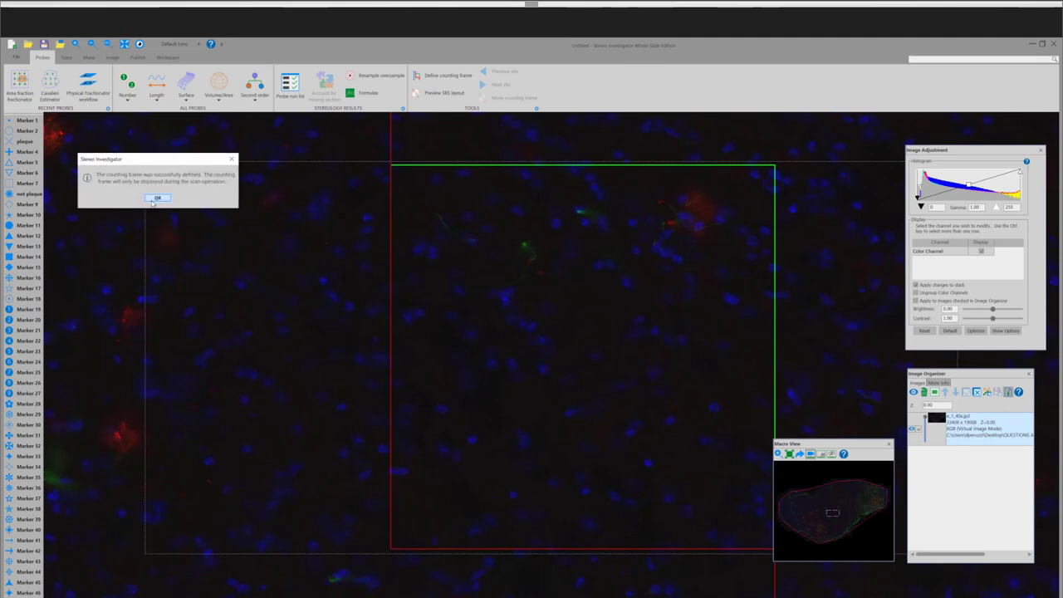
pyautogui.click(157, 198)
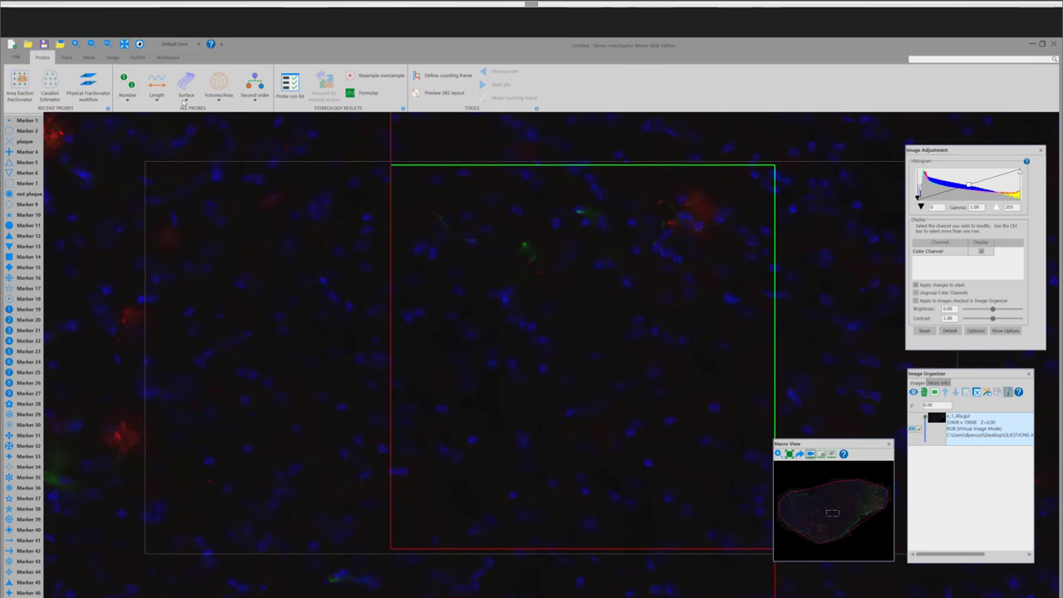
pyautogui.click(168, 58)
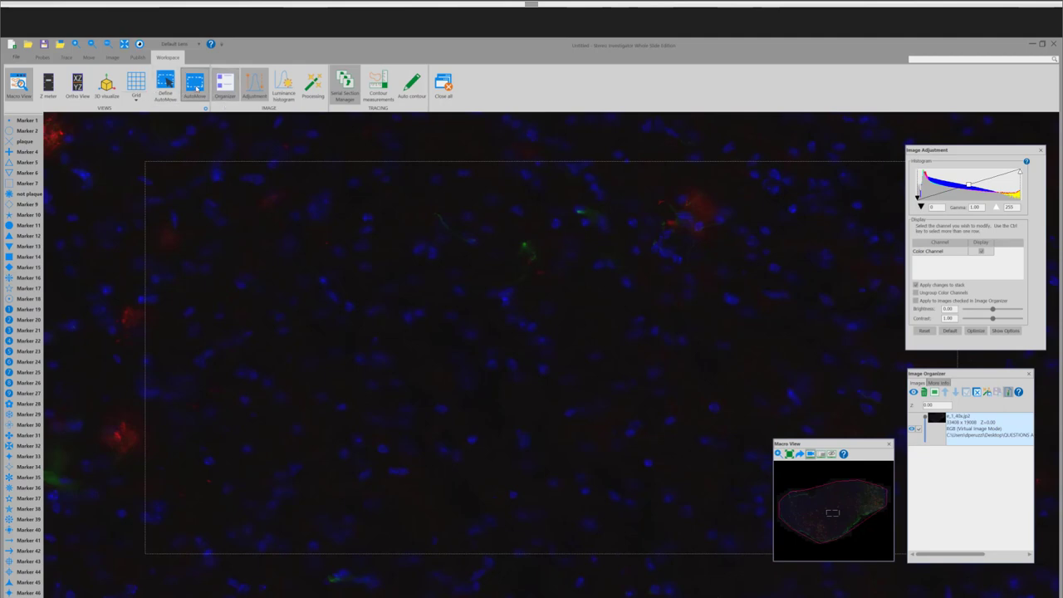
pyautogui.click(197, 88)
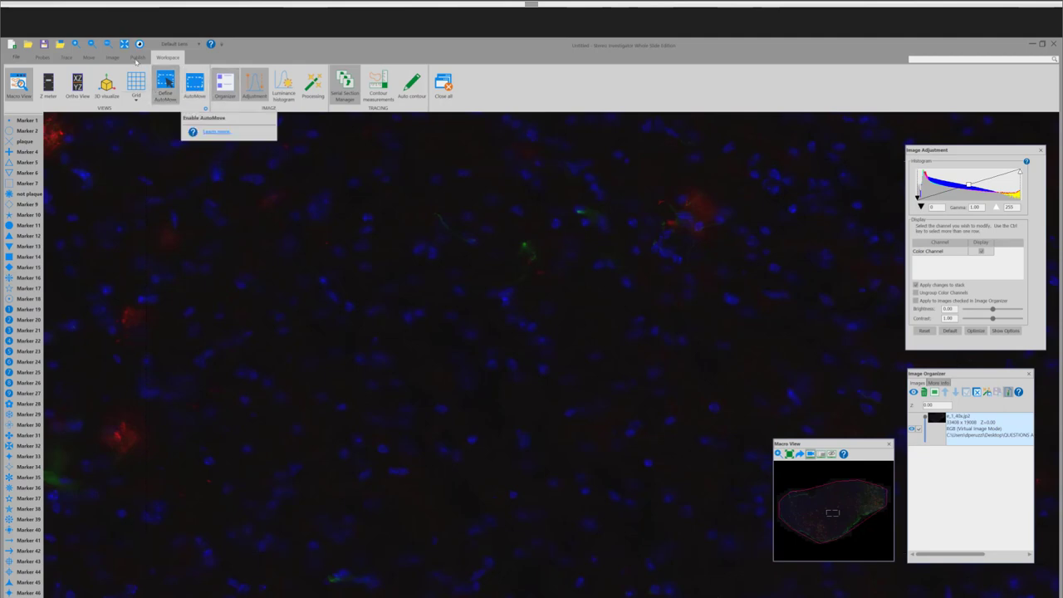
# Preview the SRS layout with 10 desired sampling sites, re-estimate the grid size several times and accept the layout
pyautogui.click(43, 57)
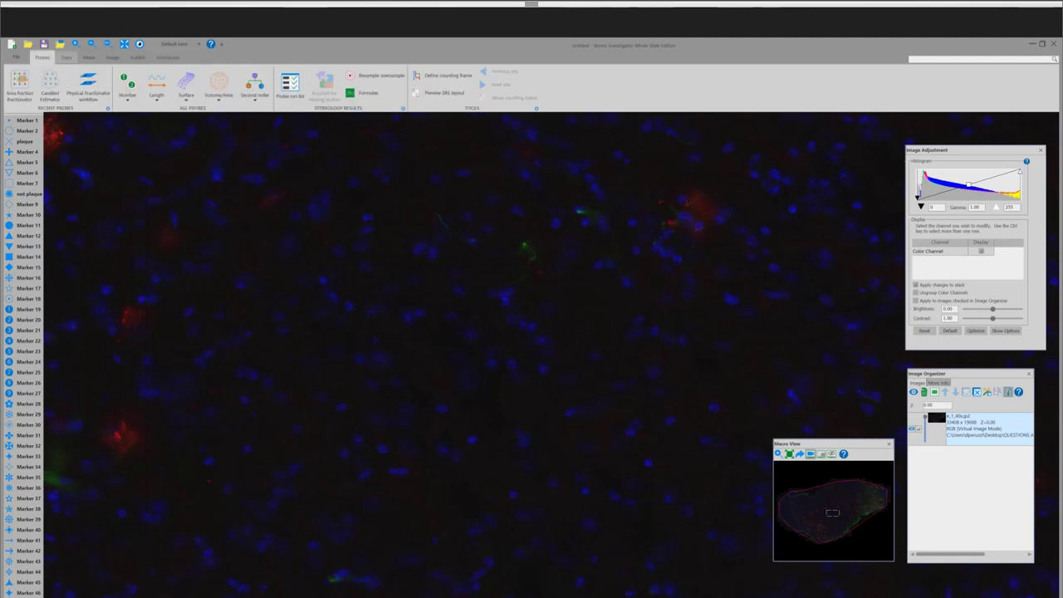
pyautogui.click(450, 94)
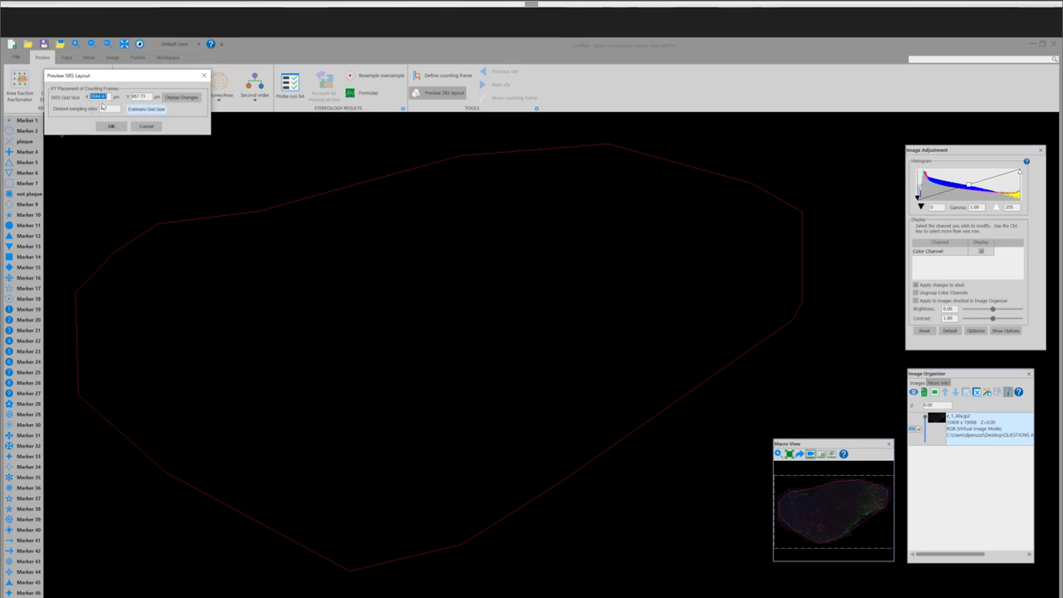
pyautogui.click(145, 114)
pyautogui.click(135, 113)
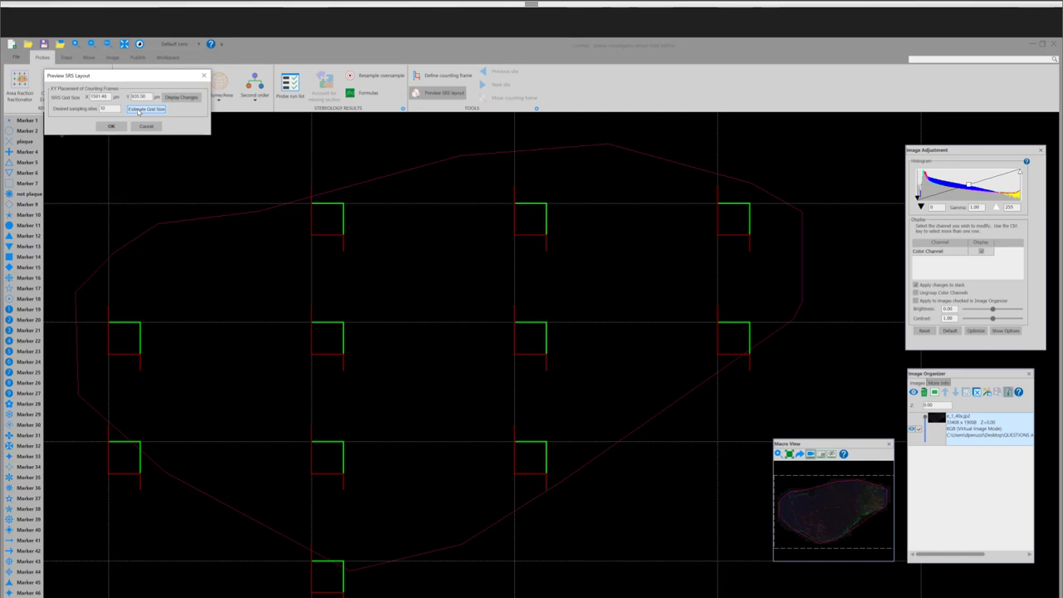
pyautogui.click(138, 110)
pyautogui.click(138, 111)
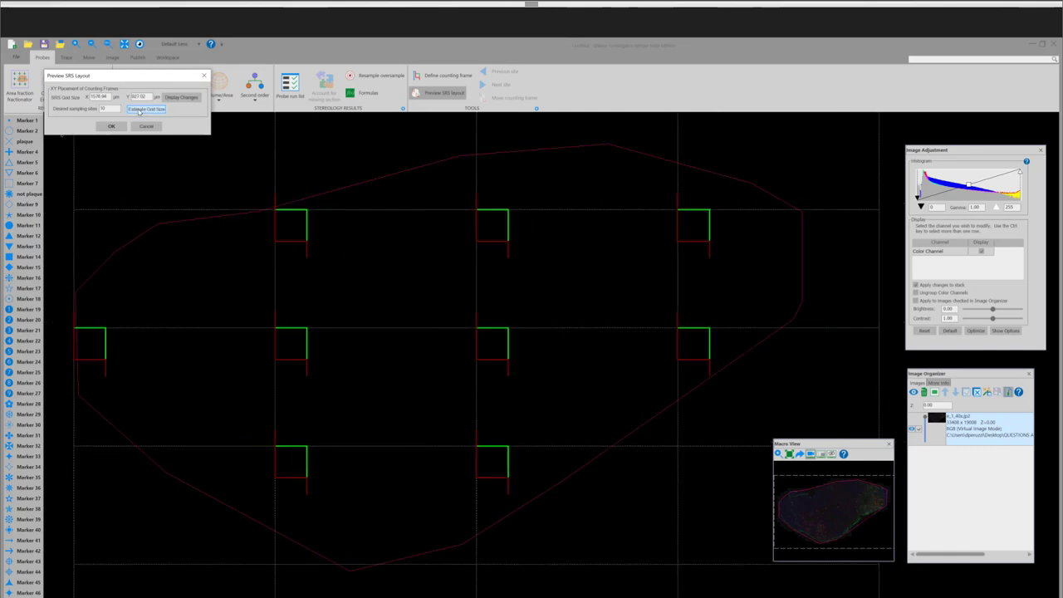
pyautogui.click(138, 110)
pyautogui.click(138, 111)
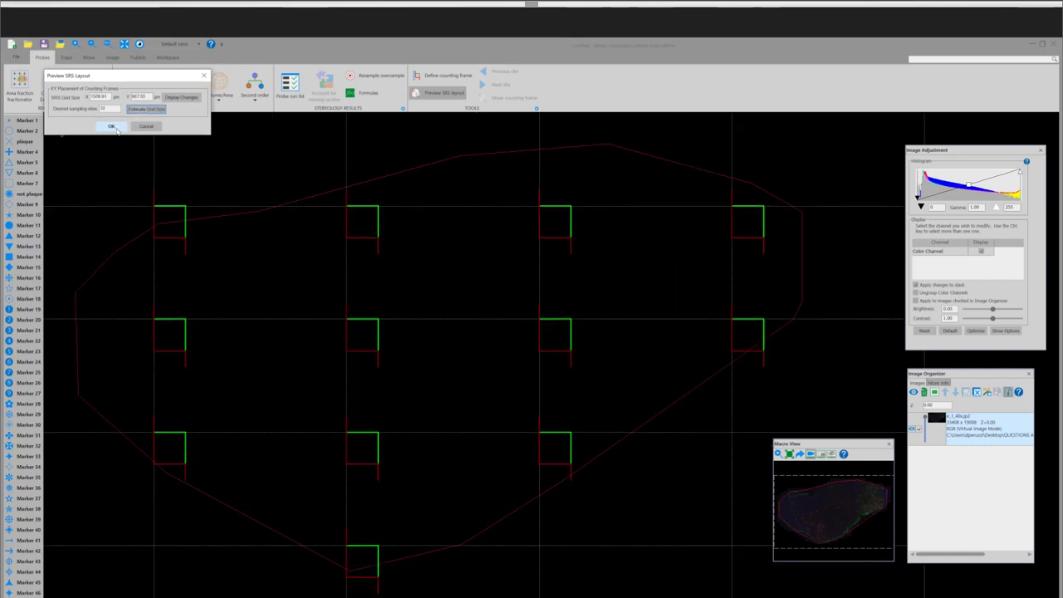
pyautogui.click(113, 127)
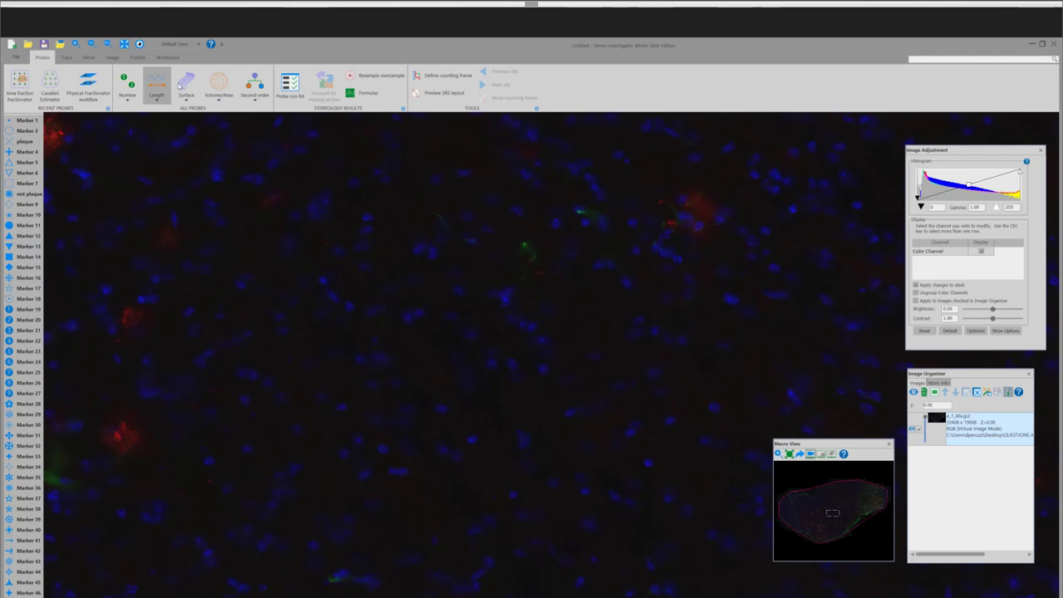
# Start the Area Fraction Fractionator probe without using the Serial Section Manager
pyautogui.click(224, 90)
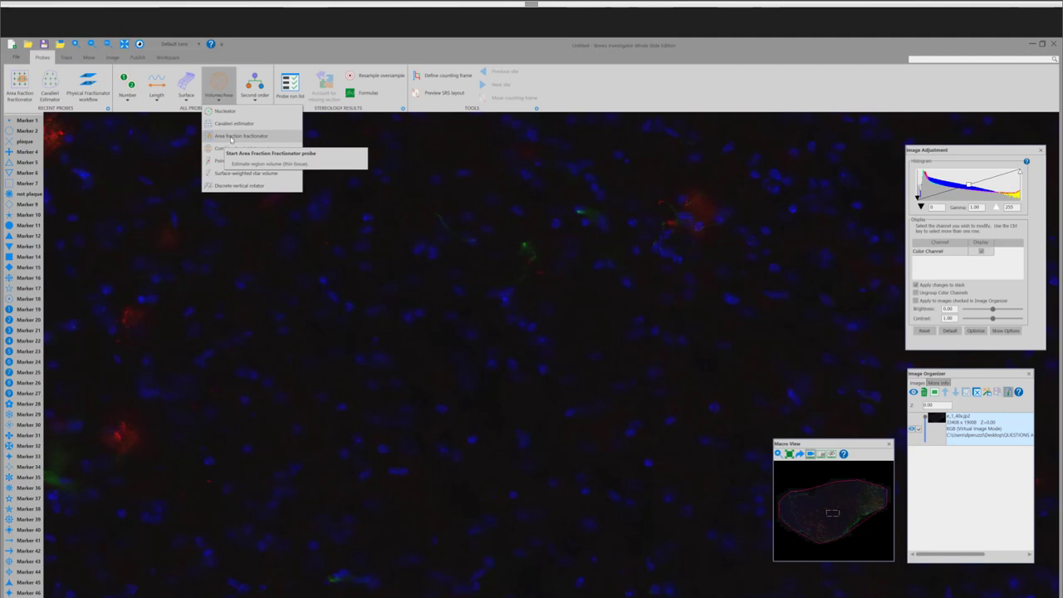
pyautogui.click(233, 138)
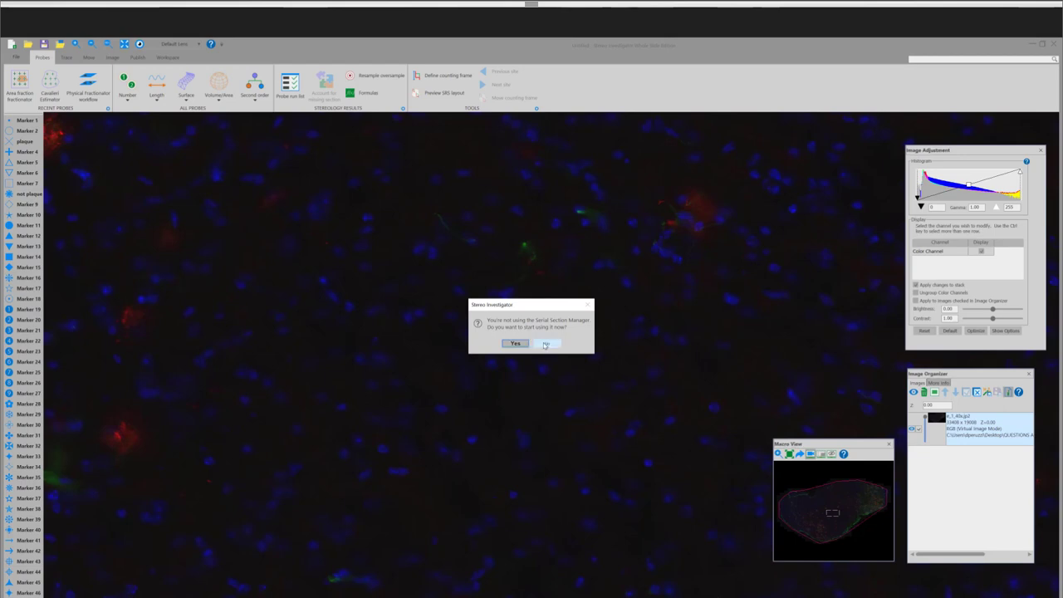
pyautogui.click(544, 344)
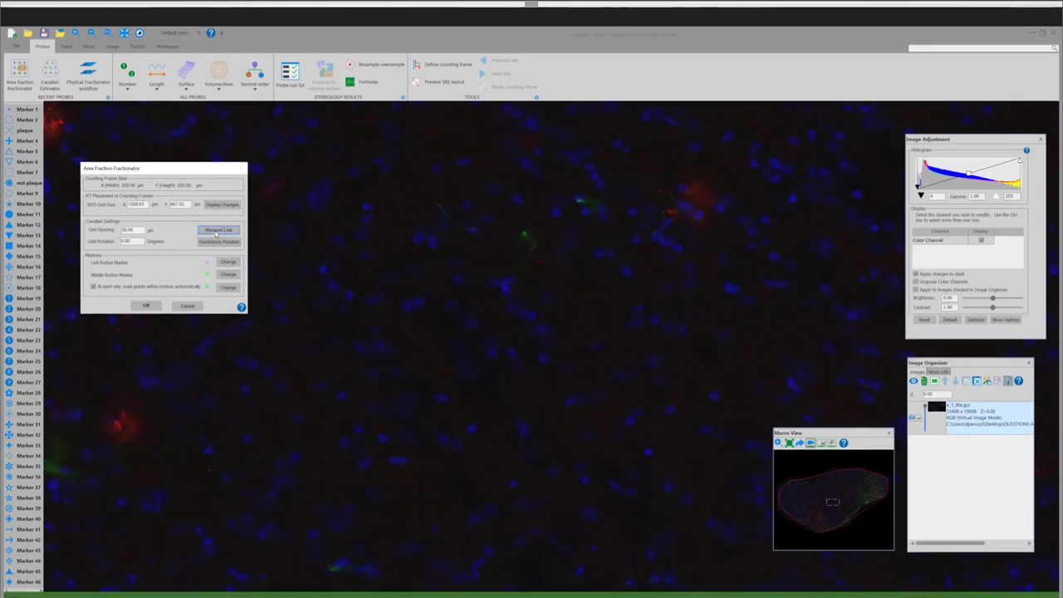
# Measure across the large red plaque with Measure Line and set the Cavalieri grid spacing to 30 µm
pyautogui.press('Return')
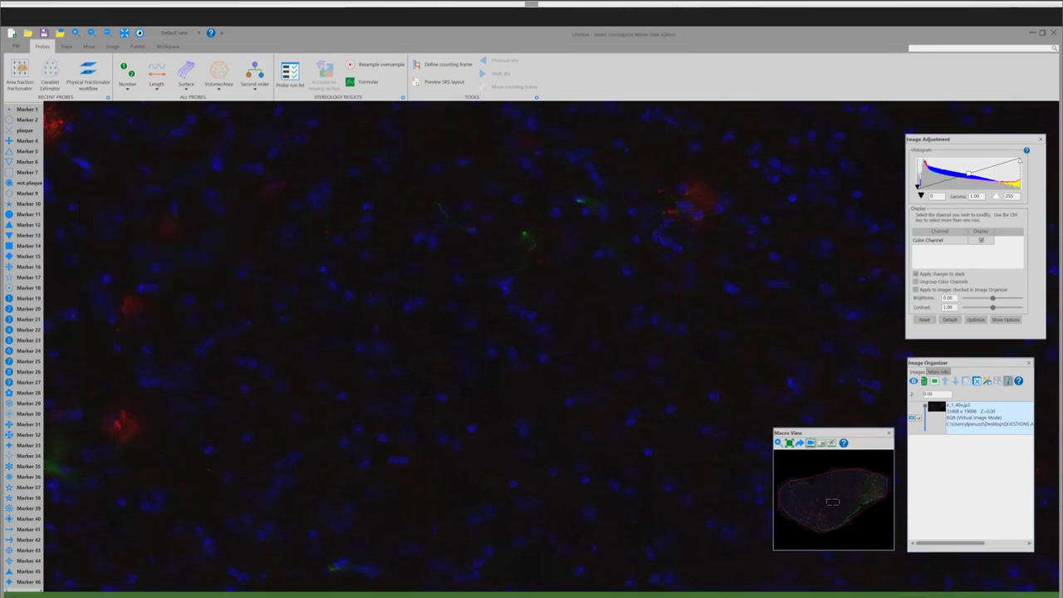
pyautogui.click(662, 200)
pyautogui.click(719, 200)
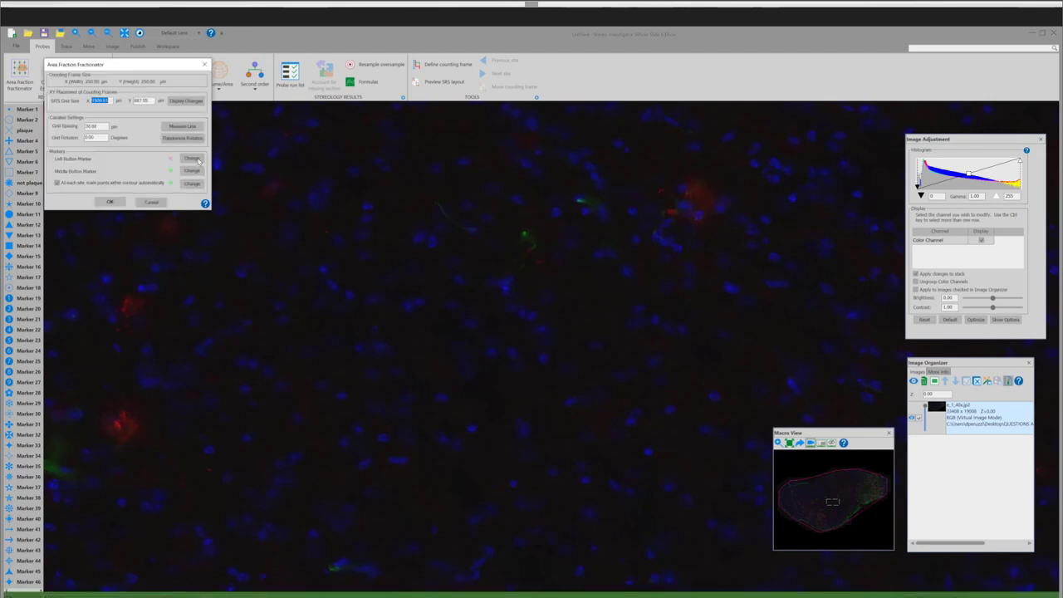
pyautogui.doubleClick(100, 126)
pyautogui.write('50')
pyautogui.moveTo(137, 65); pyautogui.dragTo(199, 150)
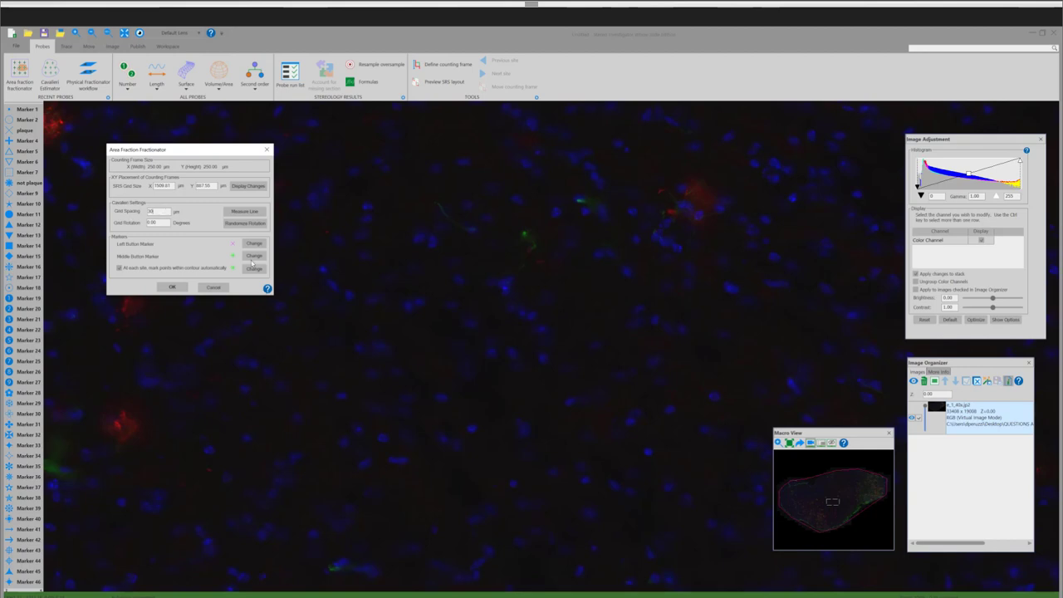
# Accept the Area Fraction Fractionator settings to start the probe, and hide the tracing and markers at the first sampling site
pyautogui.click(171, 288)
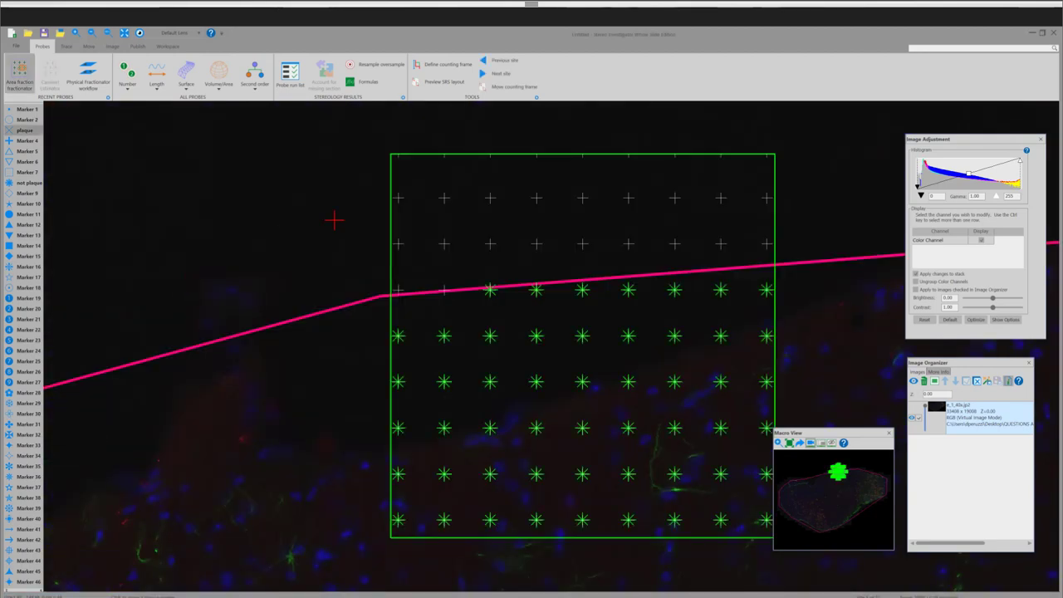
pyautogui.click(113, 47)
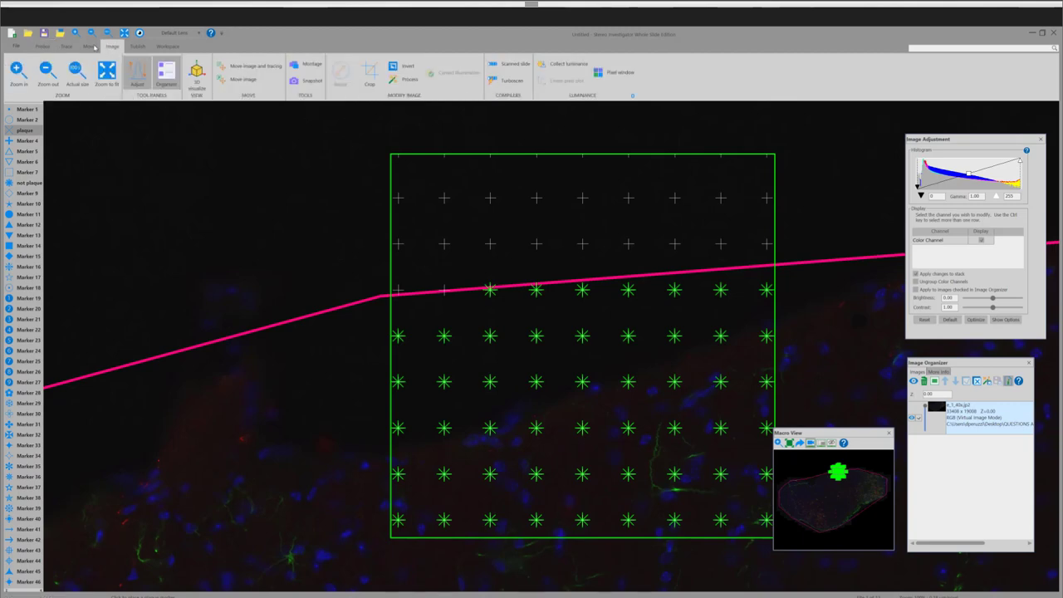
pyautogui.click(67, 47)
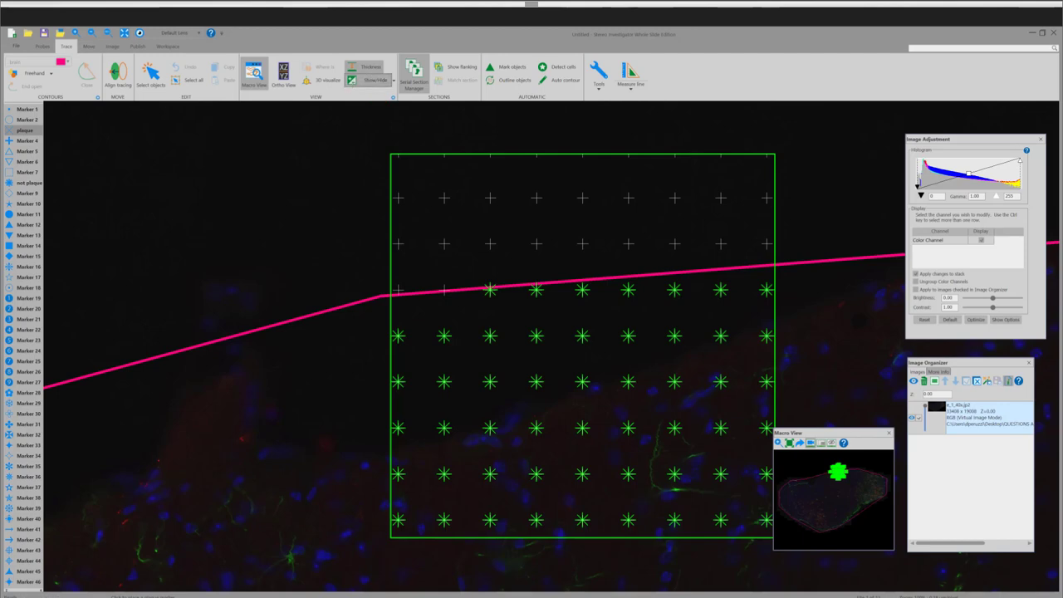
pyautogui.click(352, 81)
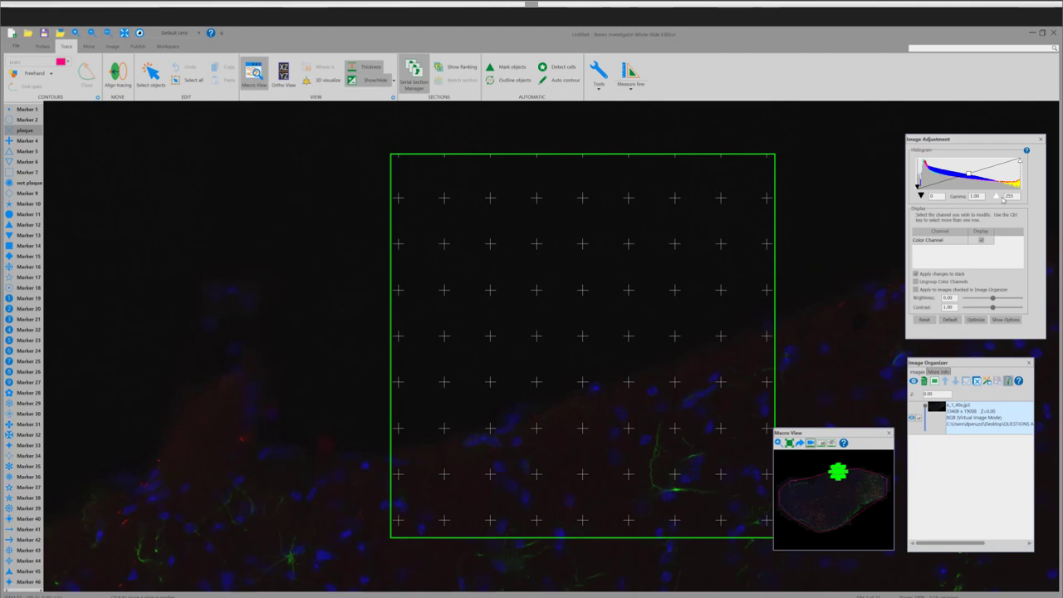
# Ungroup the colour channels, turn off blue and green so only the red channel displays, and show the tracing again
pyautogui.click(916, 281)
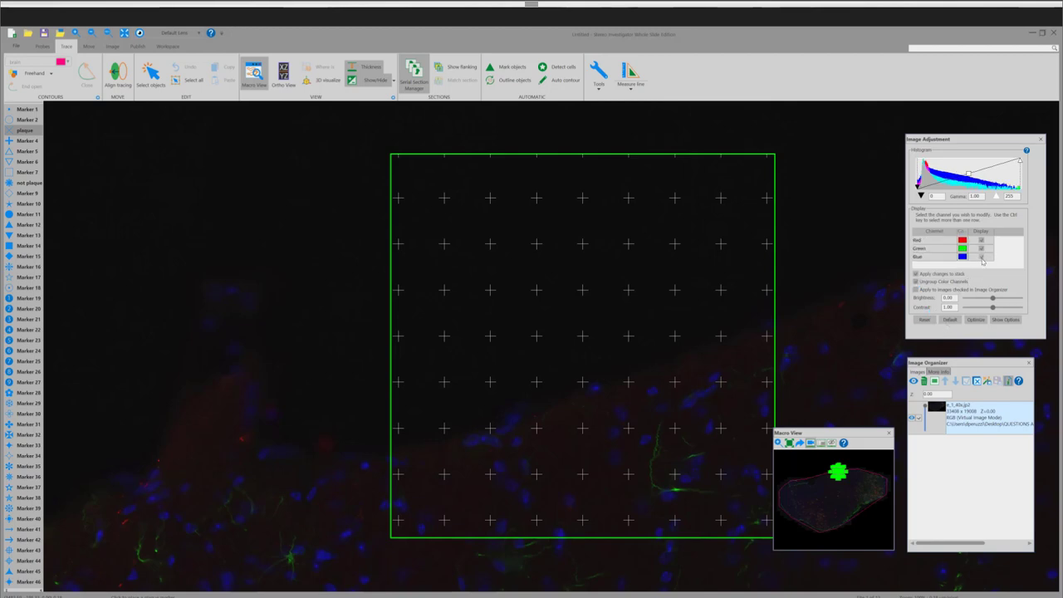
pyautogui.click(981, 259)
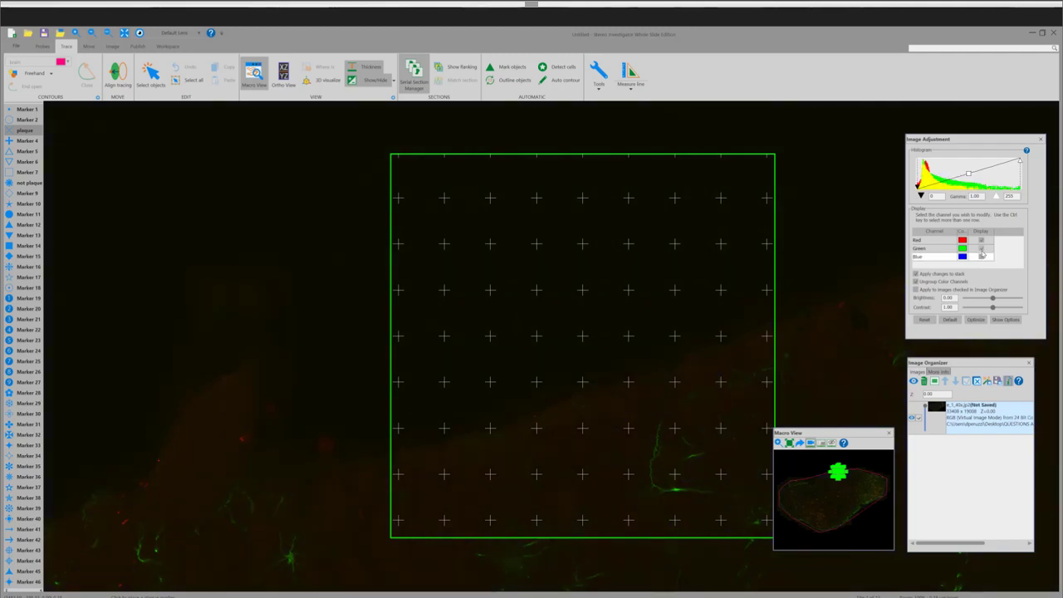
pyautogui.click(981, 249)
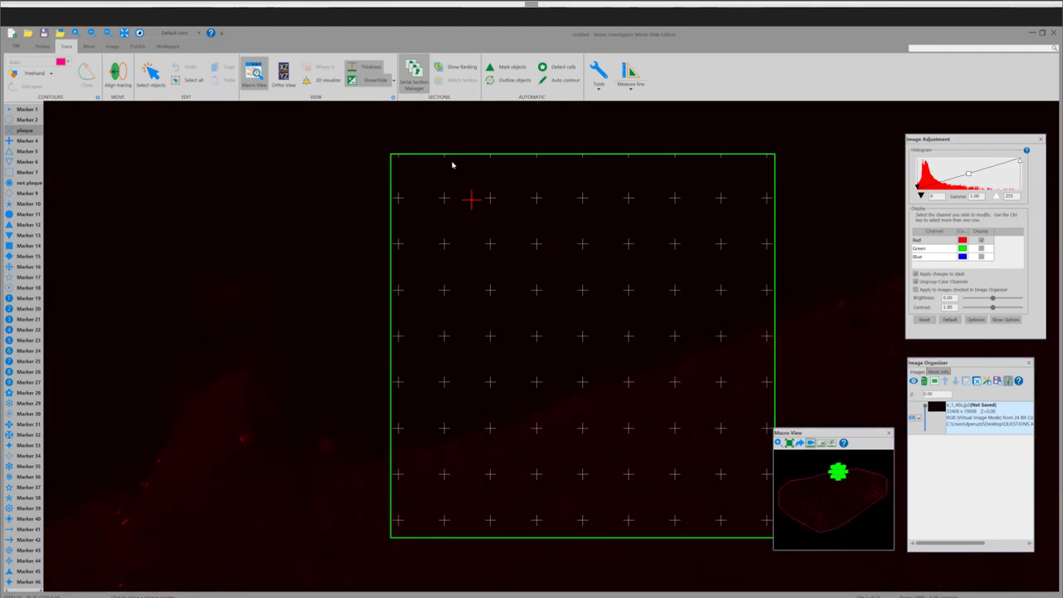
pyautogui.click(377, 81)
# Advance to the next scan site and toggle the tracing off and on to check for plaque beneath the grid points
pyautogui.rightClick(335, 180)
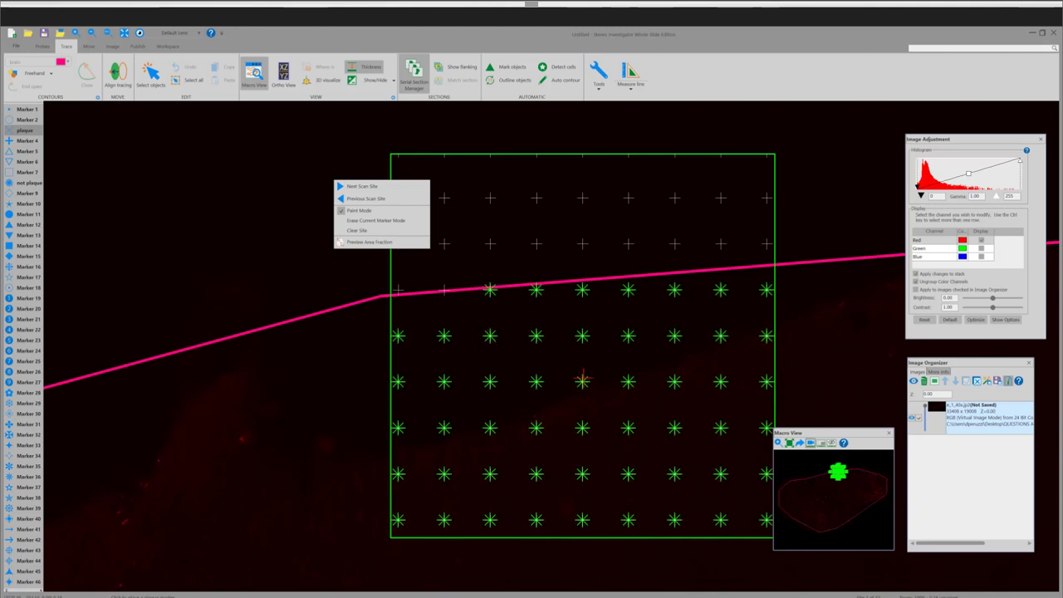
pyautogui.click(363, 187)
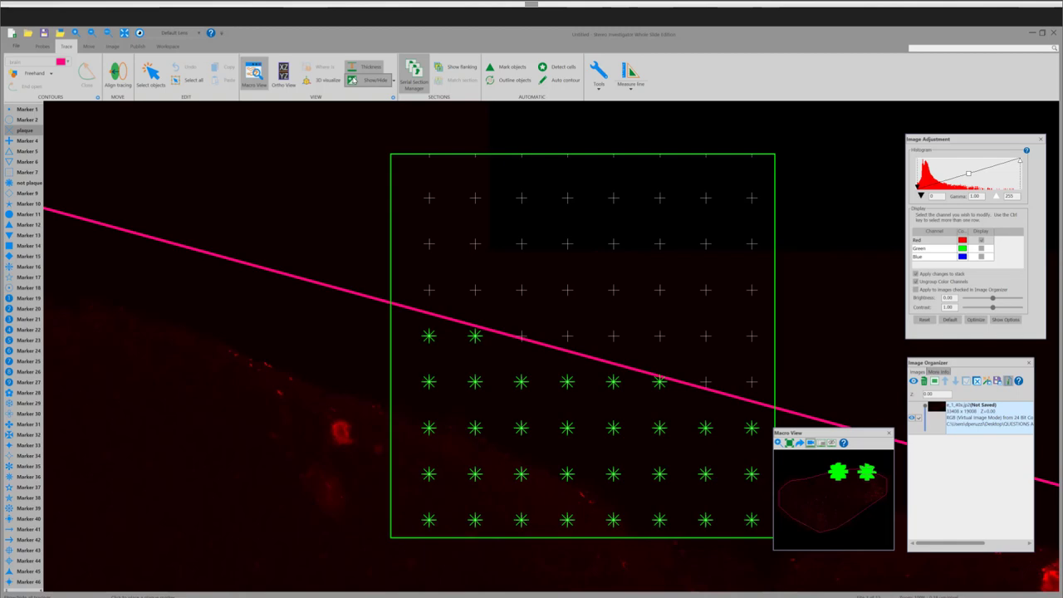
pyautogui.click(370, 80)
pyautogui.click(369, 80)
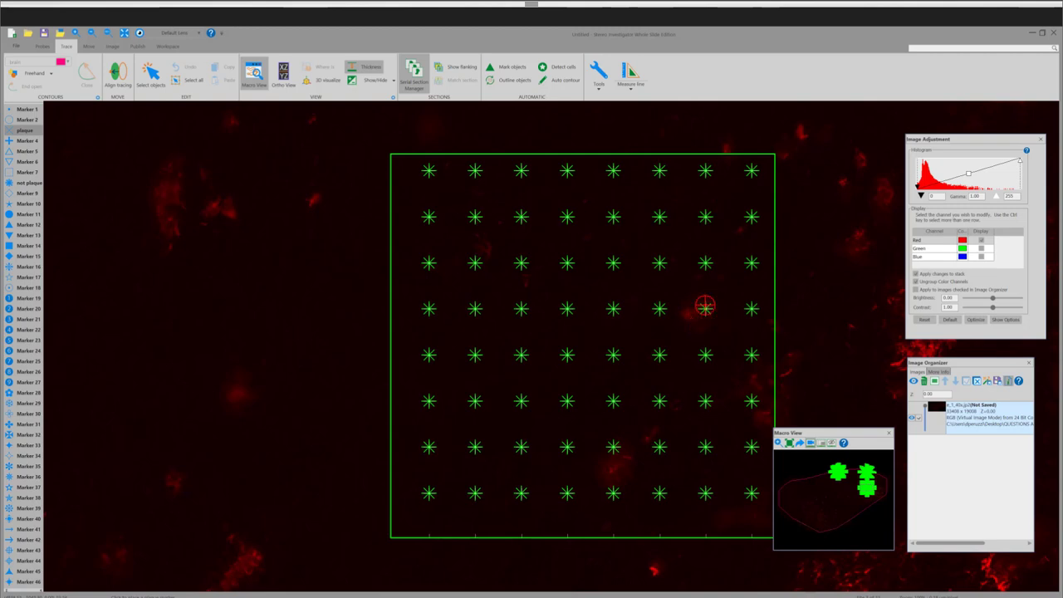
# Hide and reshow the tracing at the third site, and mark the two grid points over red plaque with the plaque marker
pyautogui.click(370, 82)
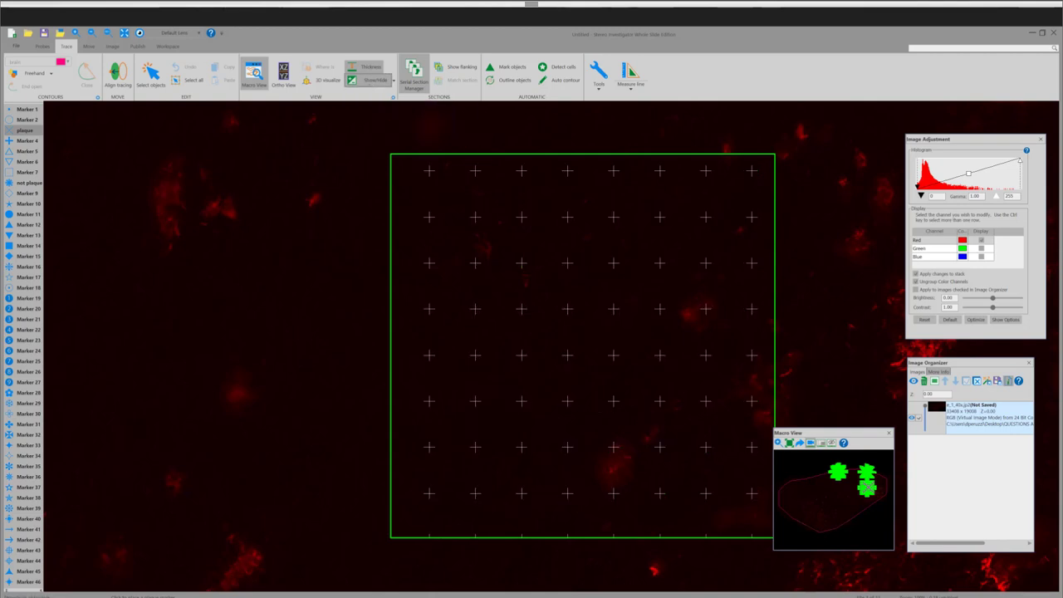
pyautogui.hotkey('ctrl', 't')
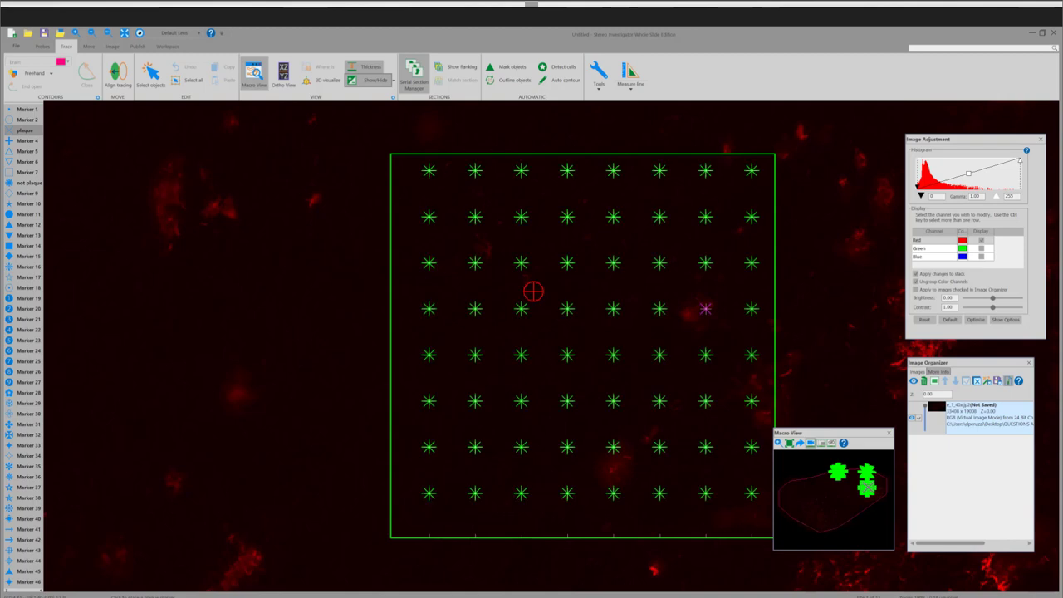
pyautogui.click(615, 448)
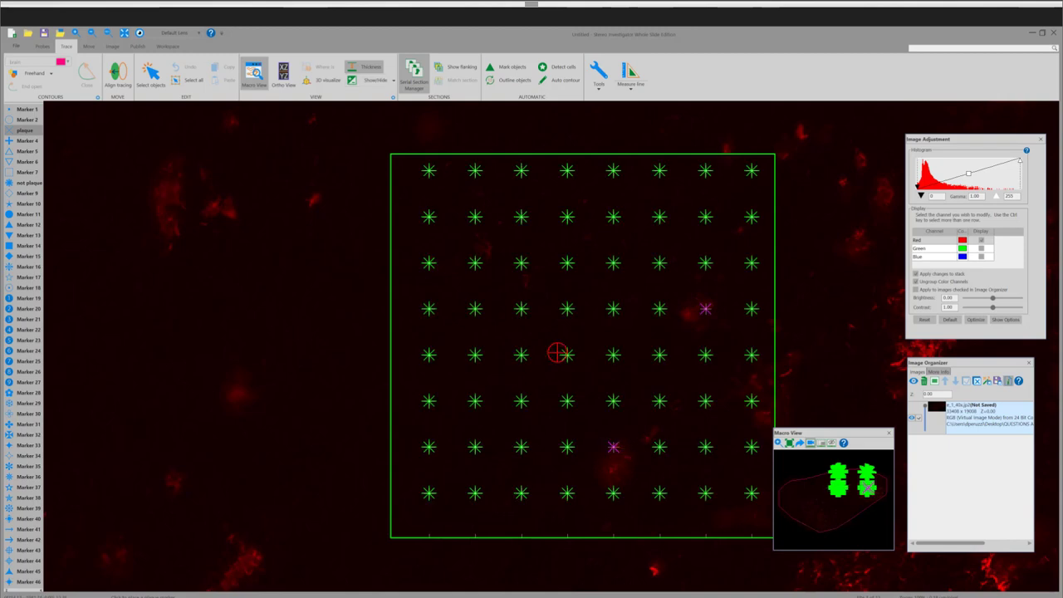
# Step through the following sampling sites and mark the grid point over the red plaque in the plaque-rich site with the plaque marker
pyautogui.press('Return')
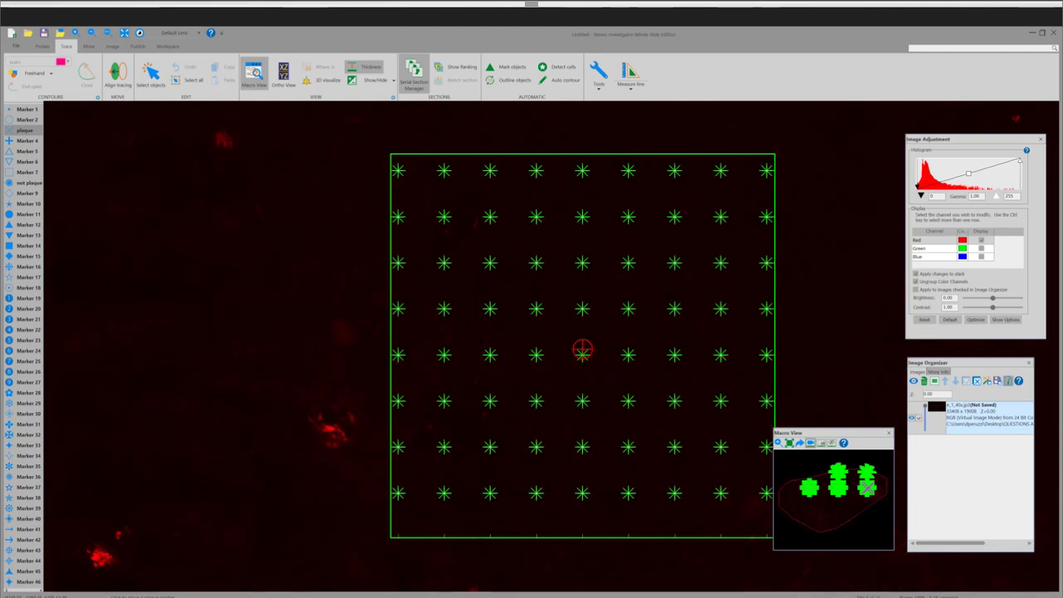
pyautogui.press('Return')
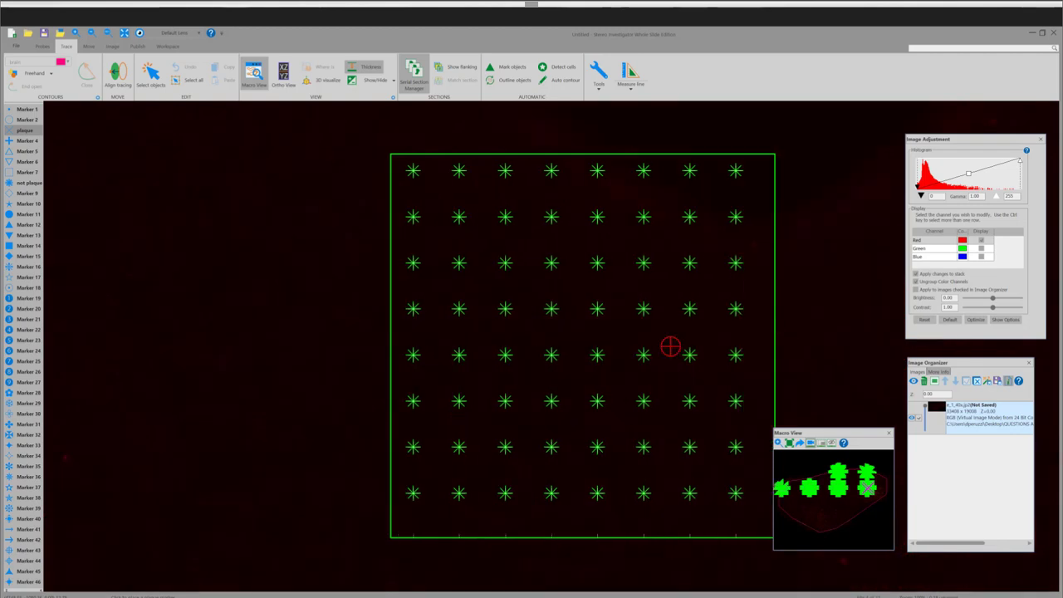
pyautogui.press('Return')
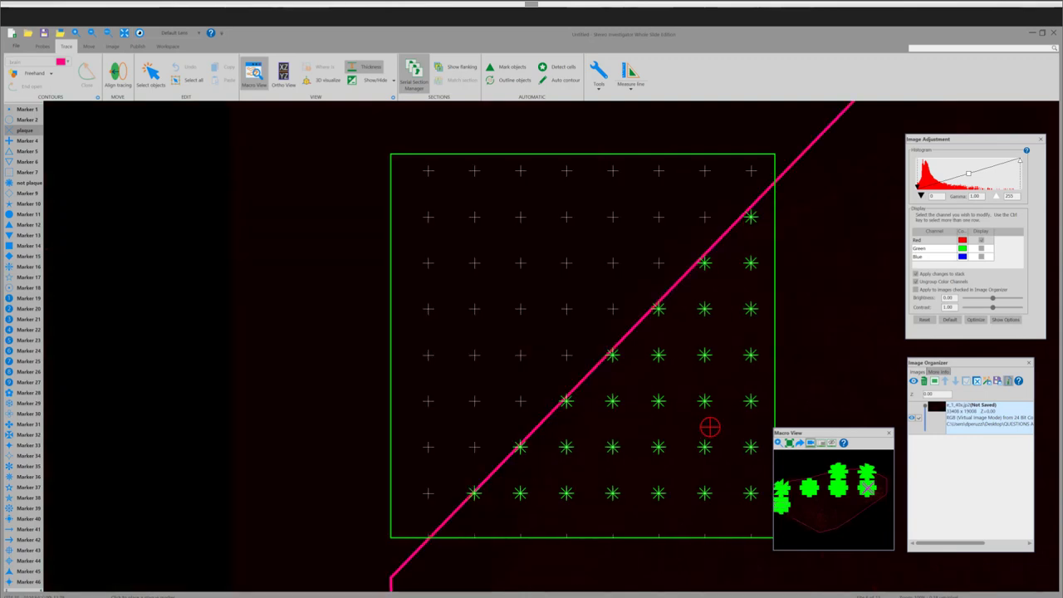
pyautogui.press('Return')
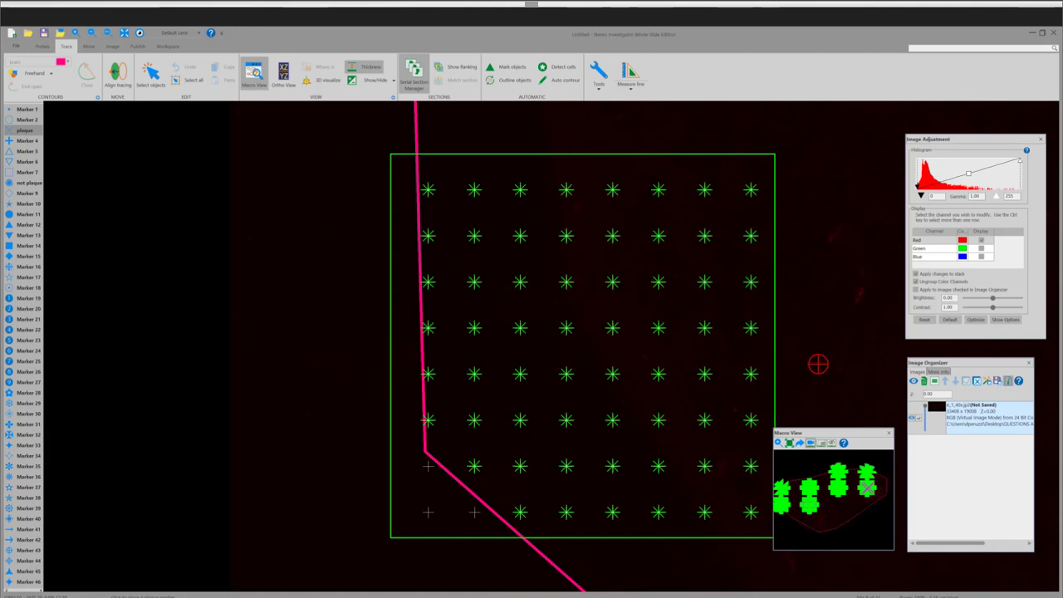
pyautogui.press('Return')
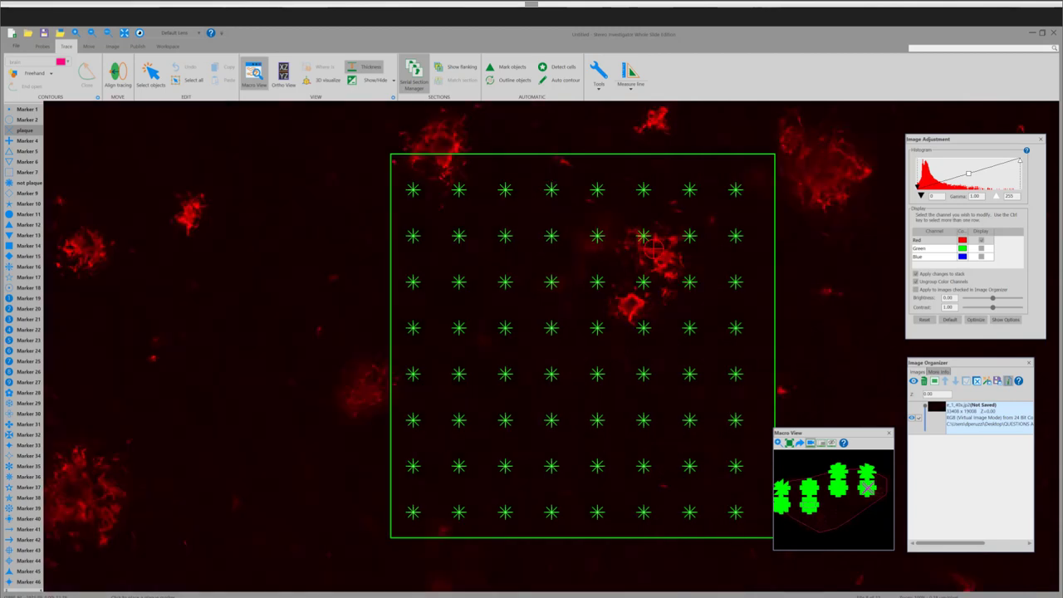
pyautogui.click(598, 236)
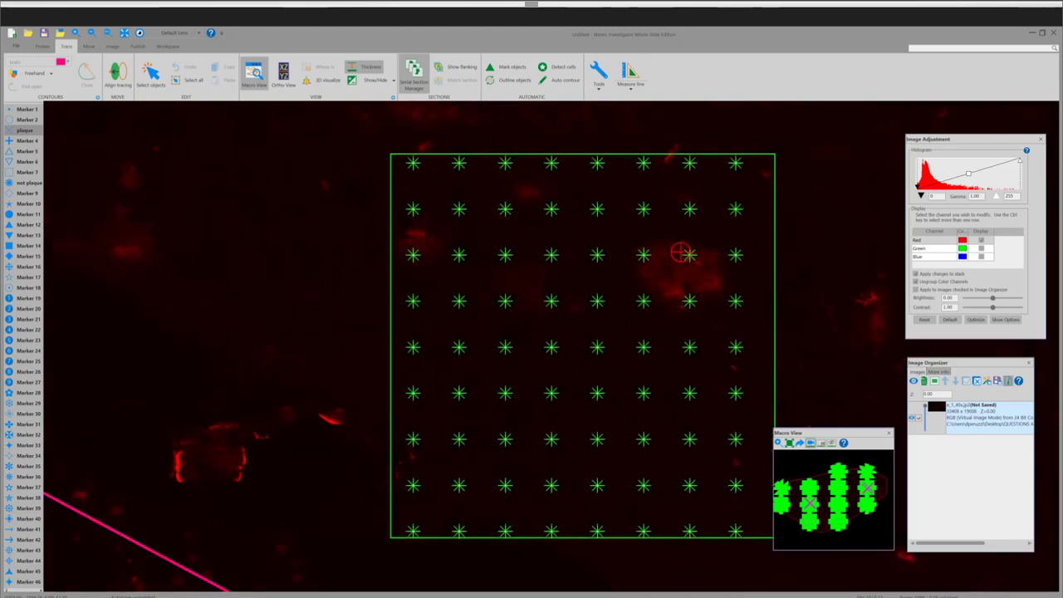
# Mark the three grid points over plaque at the last site with the plaque marker and finish the sampling run
pyautogui.click(688, 254)
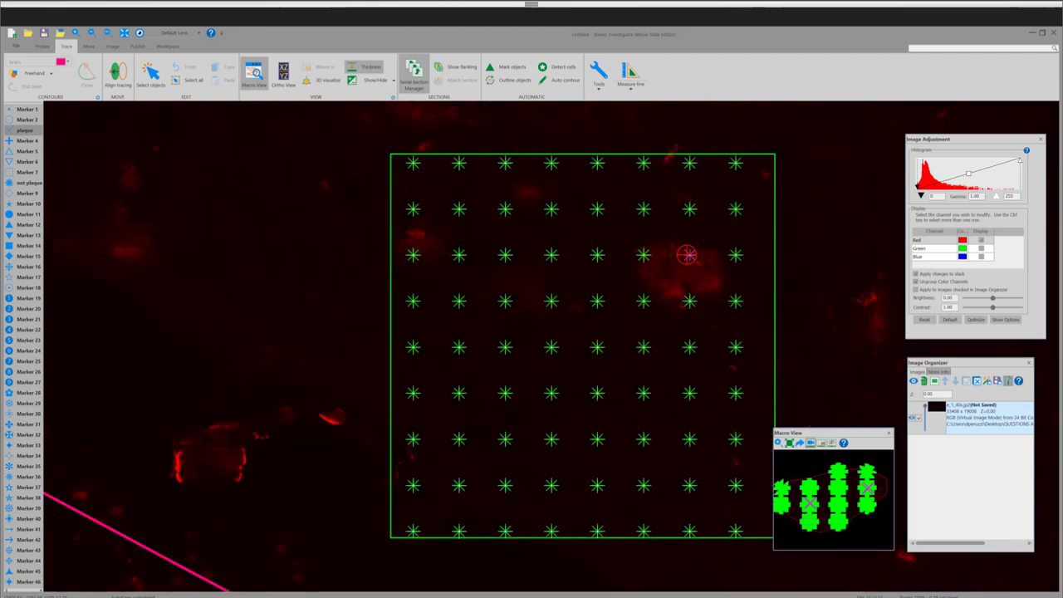
pyautogui.click(640, 256)
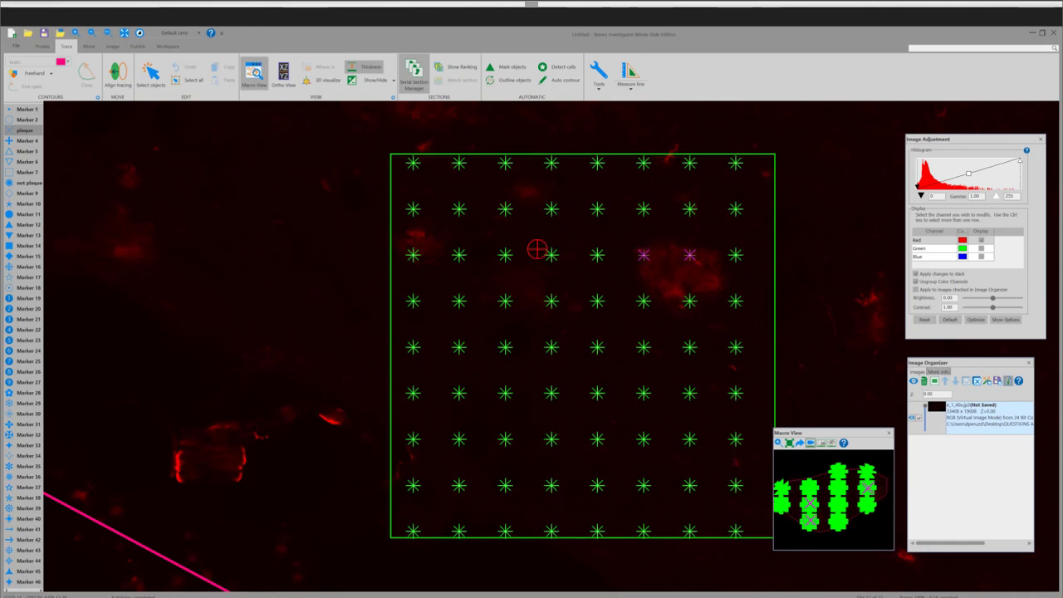
pyautogui.click(419, 255)
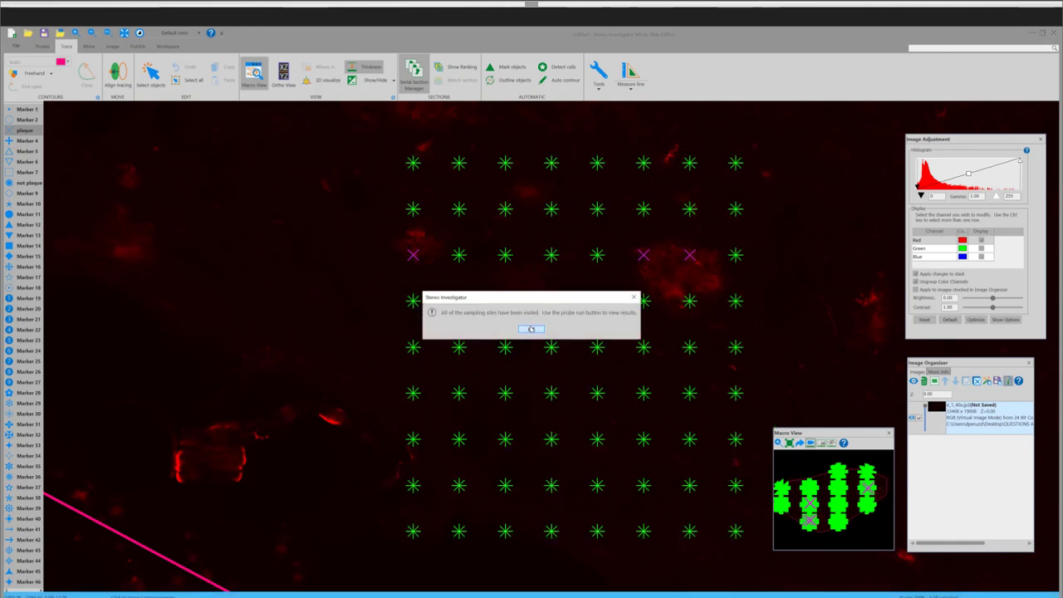
pyautogui.click(532, 329)
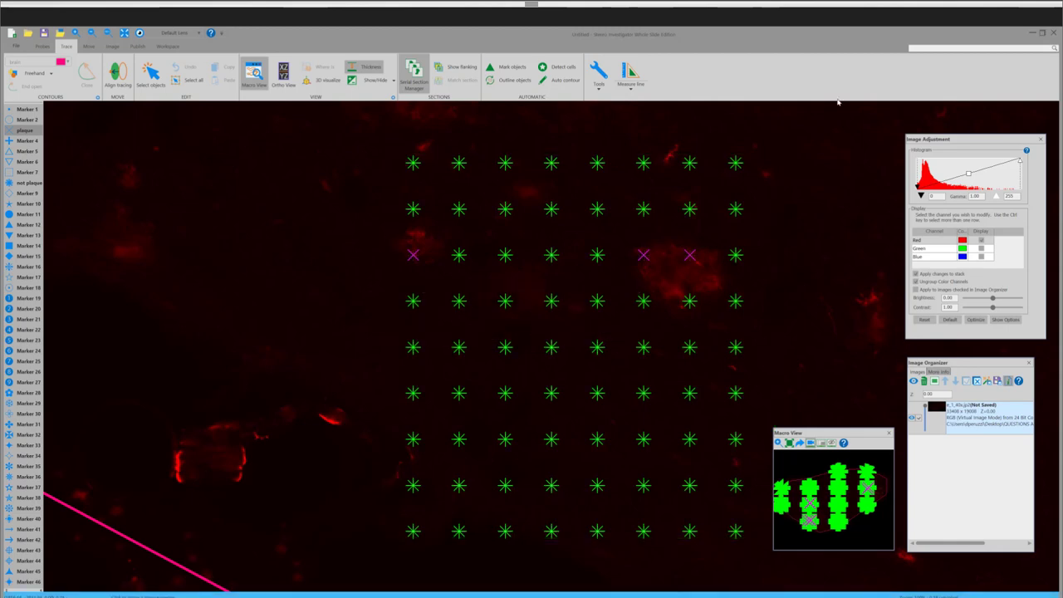
# Create a new data file without saving the current one, closing all images, and open the saved serial-section data file with its images
pyautogui.click(17, 45)
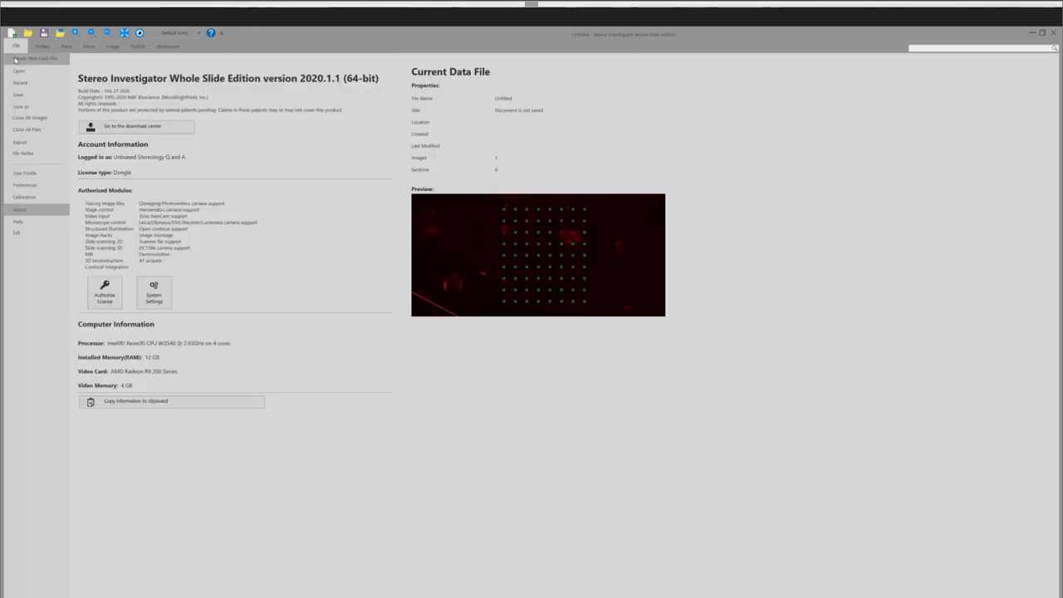
pyautogui.click(15, 60)
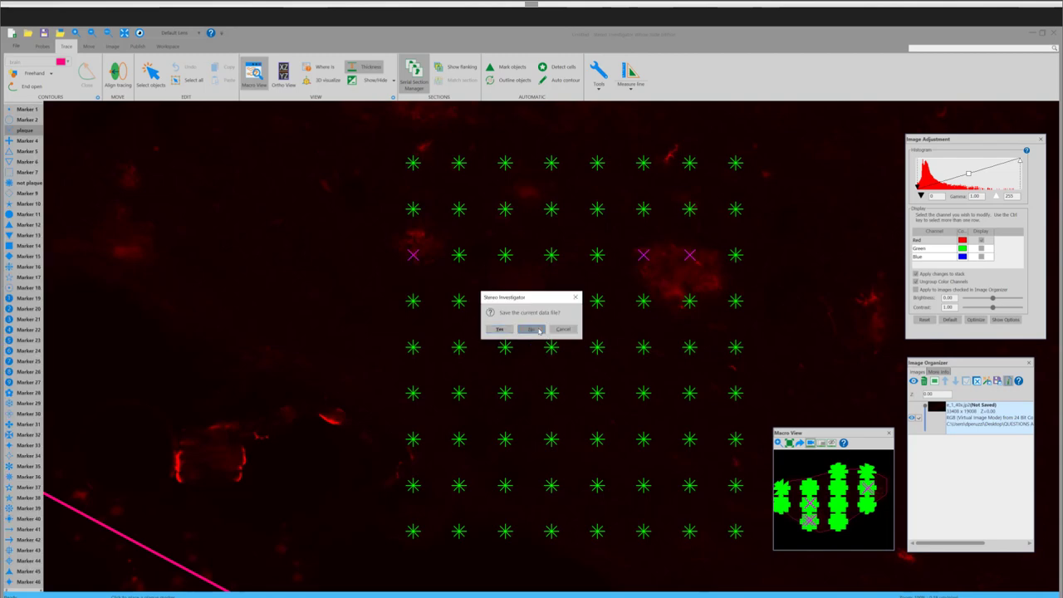
pyautogui.click(538, 328)
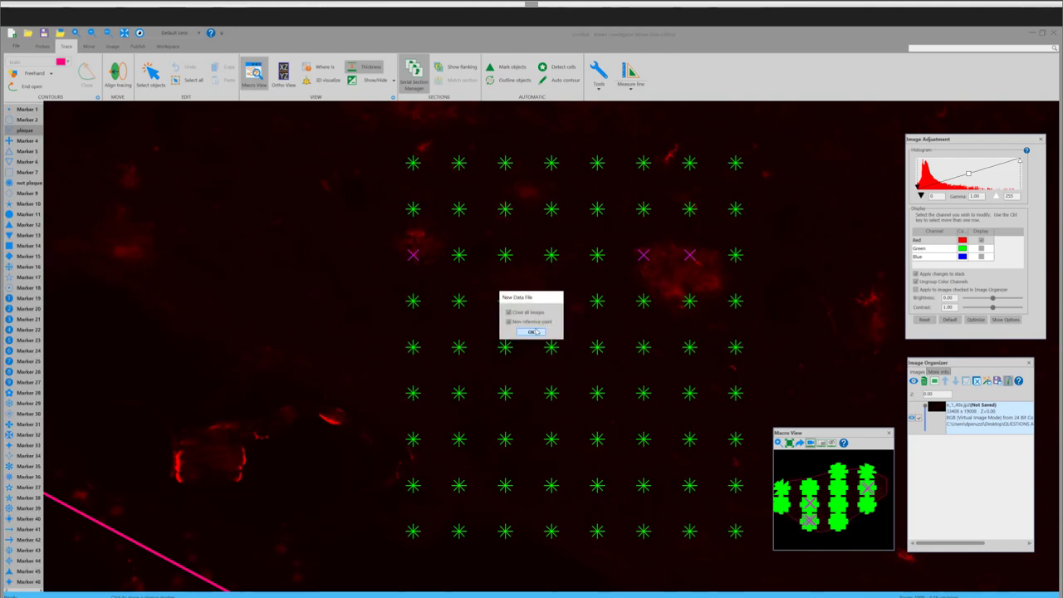
pyautogui.click(532, 331)
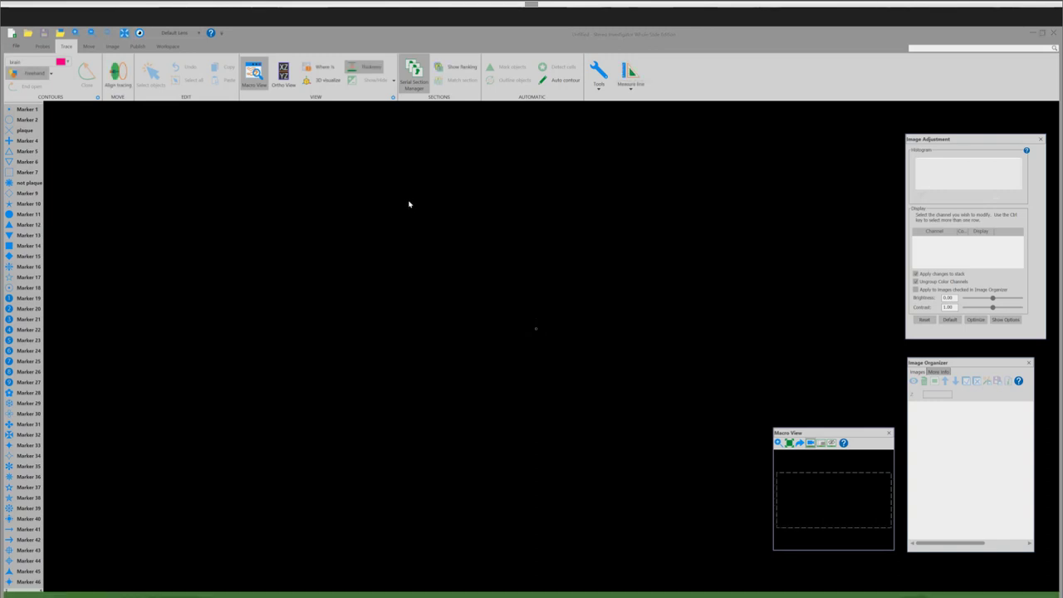
pyautogui.moveTo(639, 225); pyautogui.dragTo(639, 225)
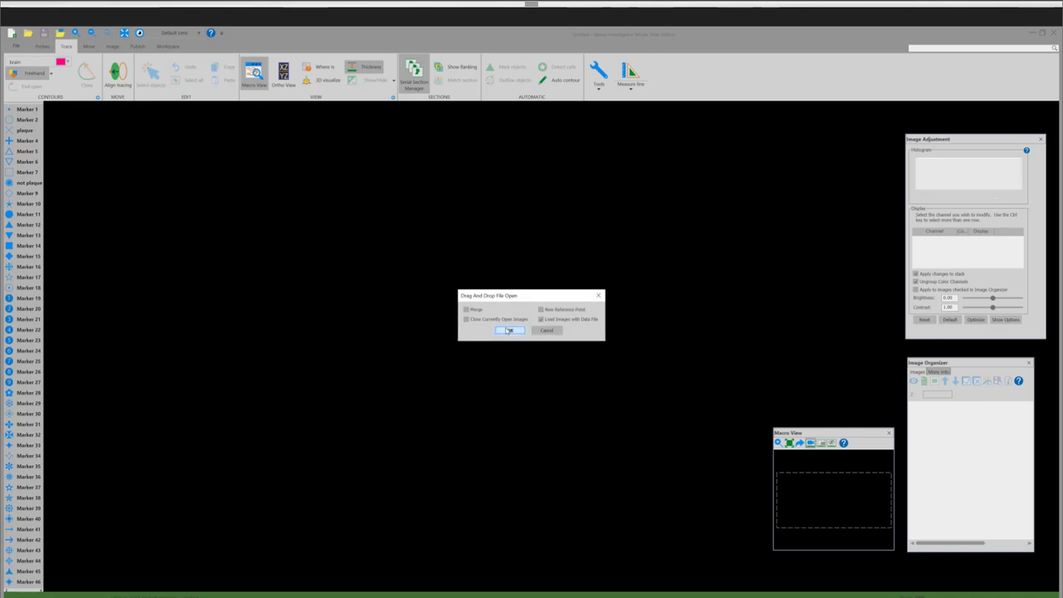
pyautogui.click(510, 329)
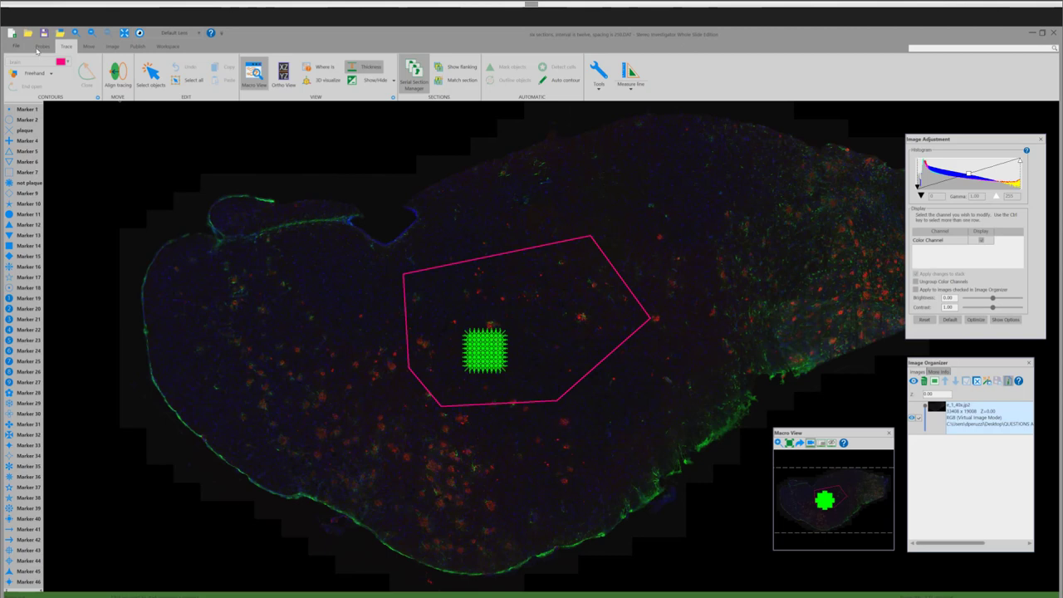
# Select all six area fraction runs in the probe run list and view their combined results, accepting the proposed section interval
pyautogui.click(40, 47)
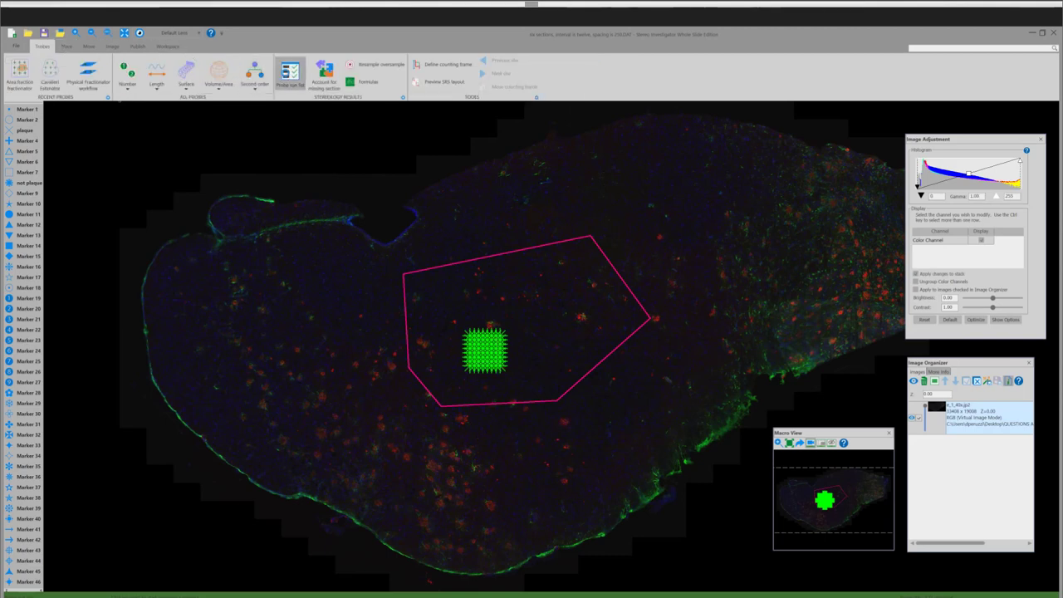
pyautogui.click(285, 76)
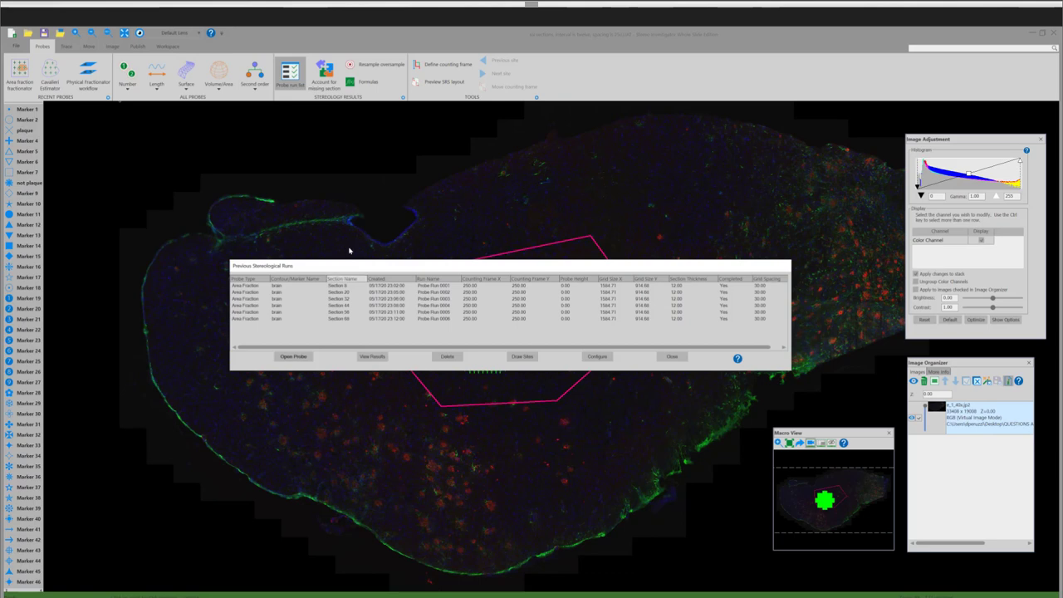
pyautogui.click(256, 286)
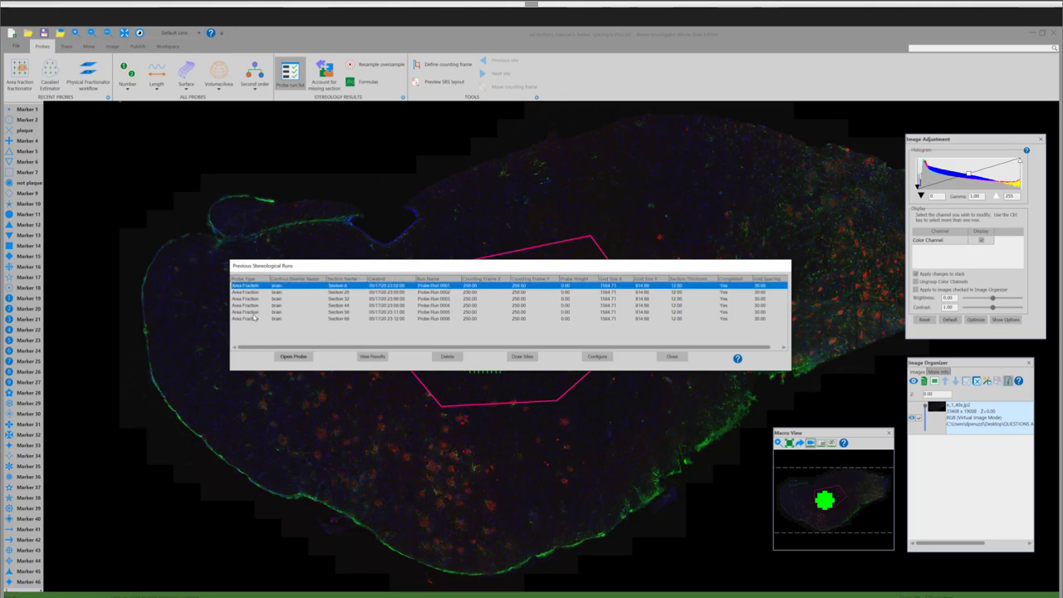
pyautogui.keyDown('shift'); pyautogui.click(353, 310); pyautogui.keyUp('shift')
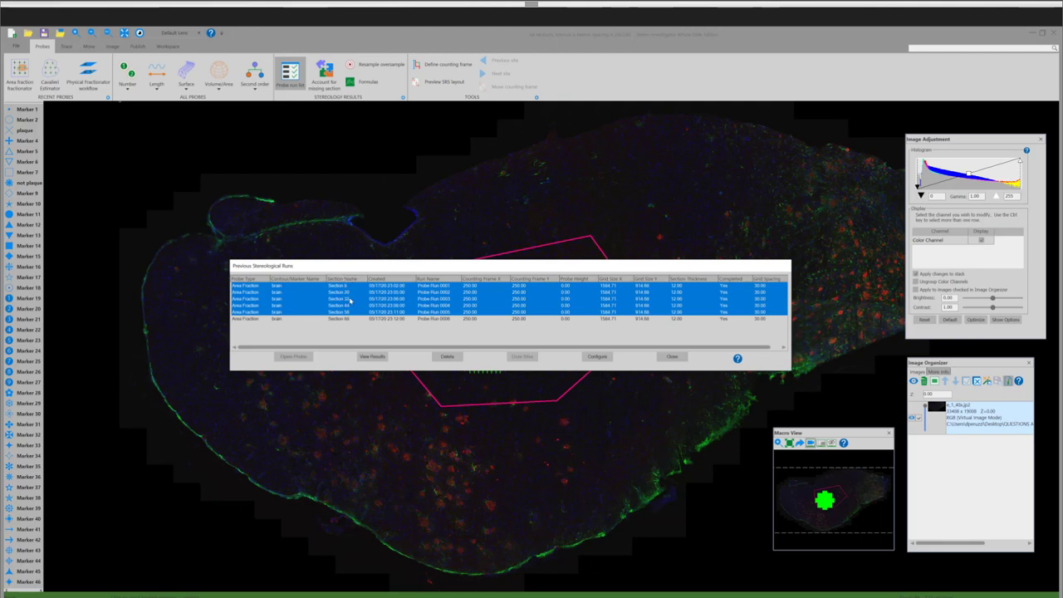
pyautogui.keyDown('shift'); pyautogui.click(246, 319); pyautogui.keyUp('shift')
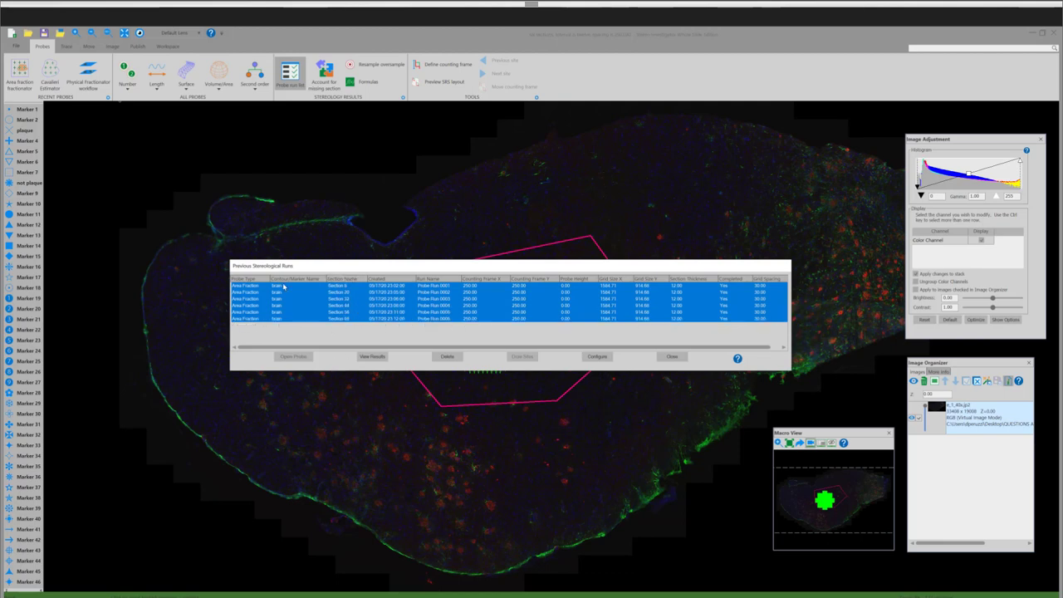
pyautogui.click(371, 356)
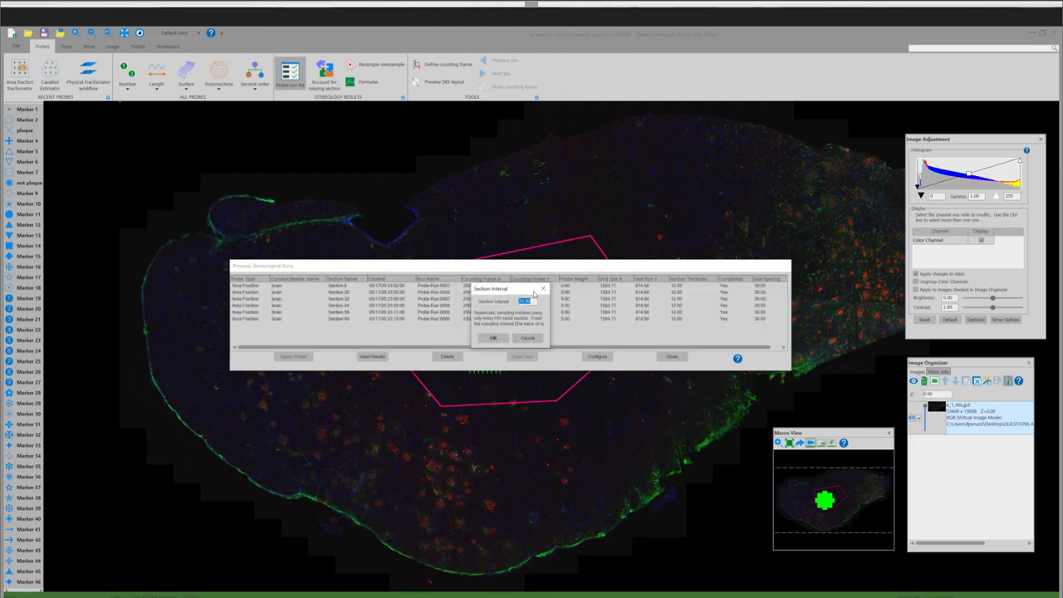
pyautogui.click(482, 339)
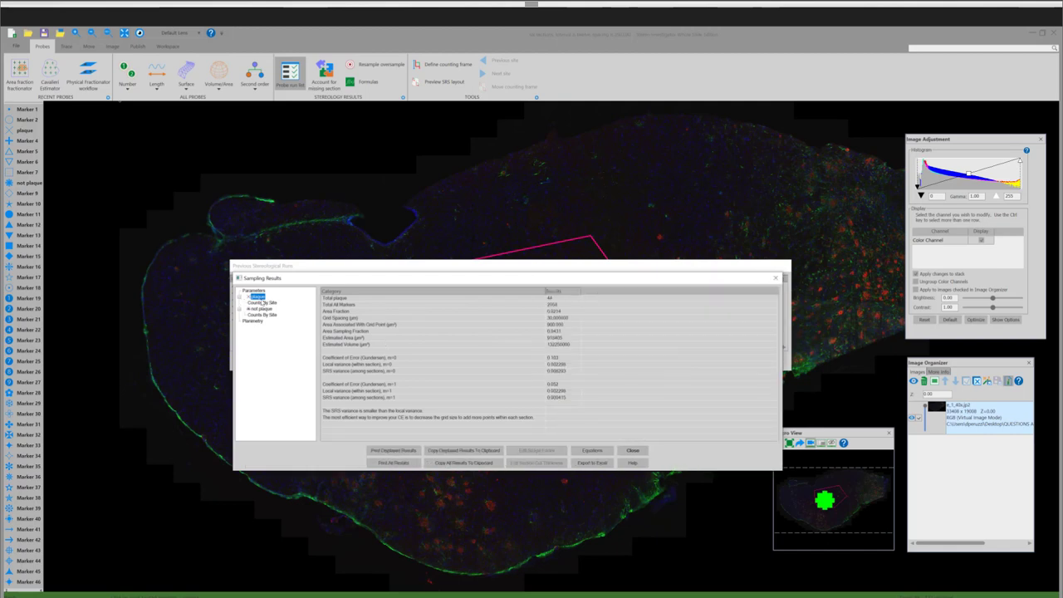
# Compare the area fraction results of the plaque and not plaque markers, and close the results and the run list
pyautogui.click(554, 311)
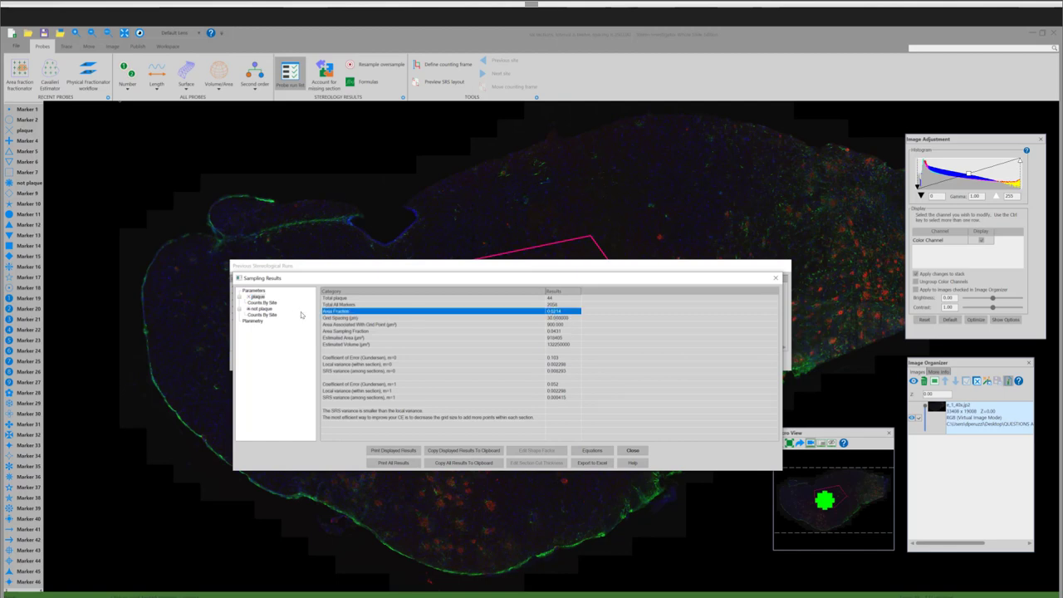
pyautogui.click(261, 309)
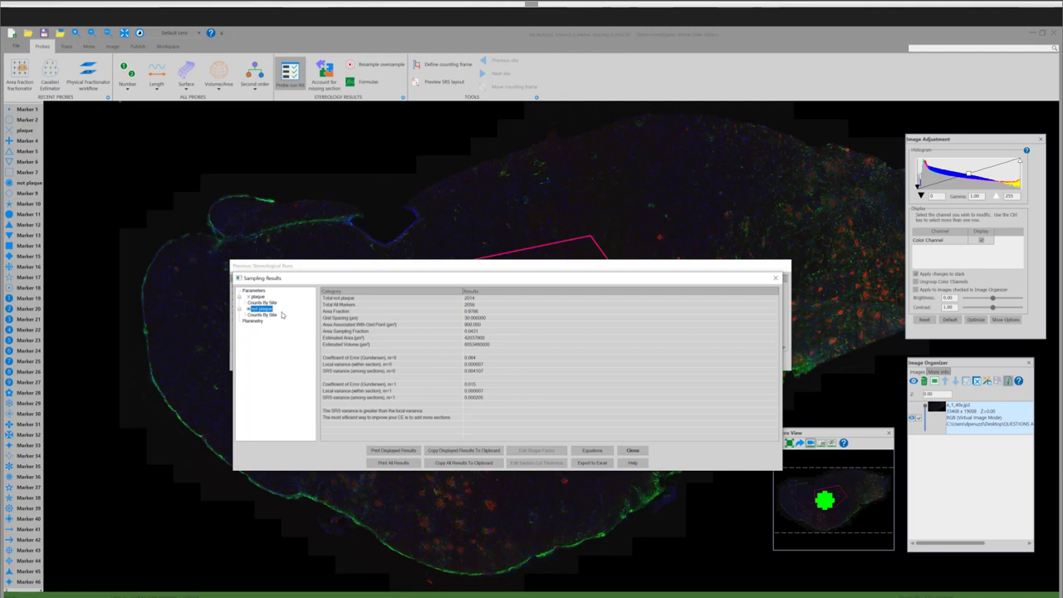
pyautogui.click(258, 296)
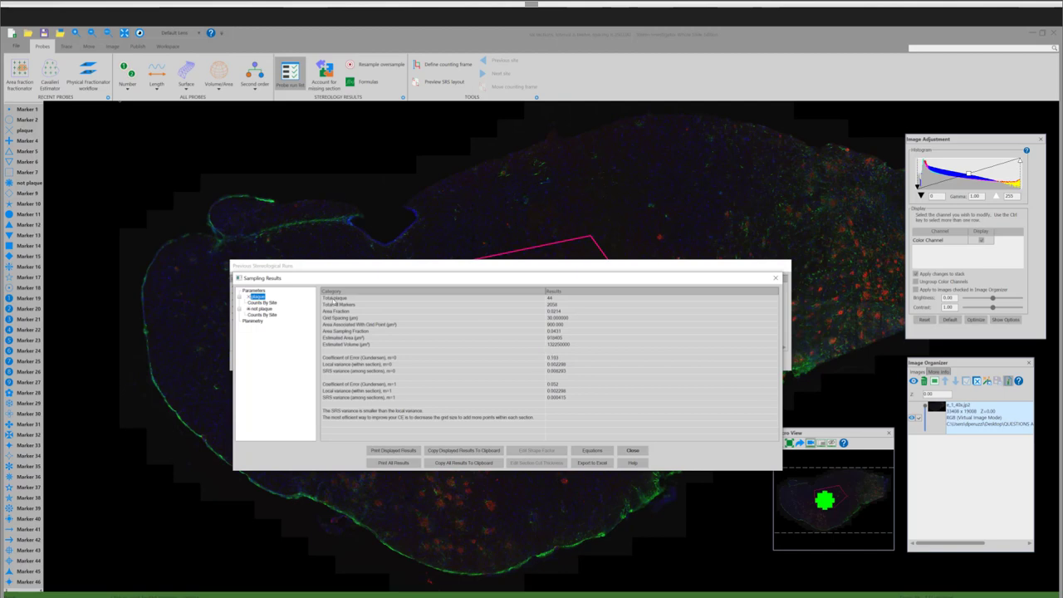
pyautogui.click(261, 309)
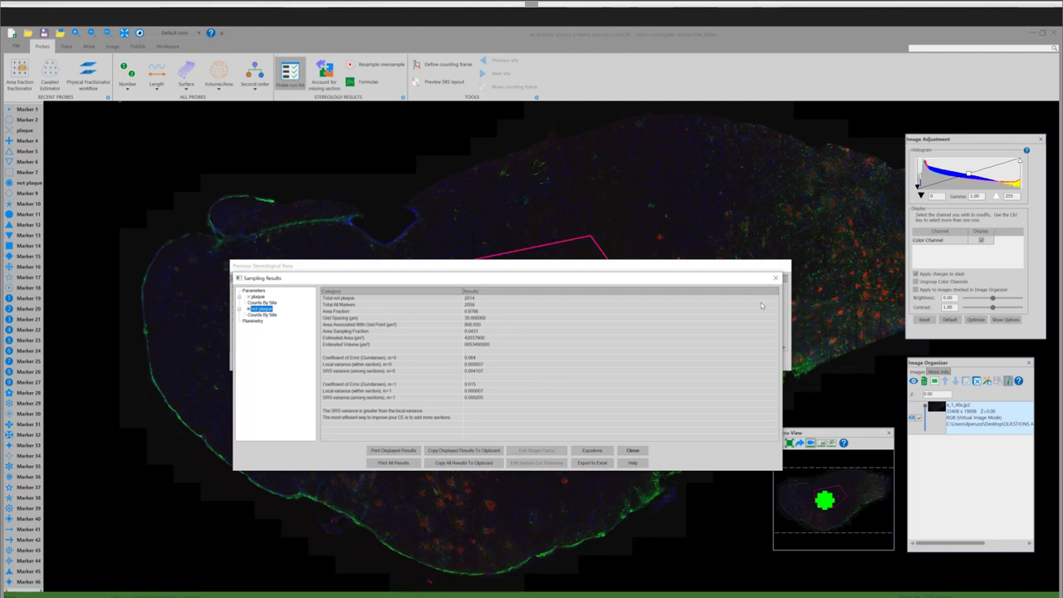
pyautogui.click(775, 279)
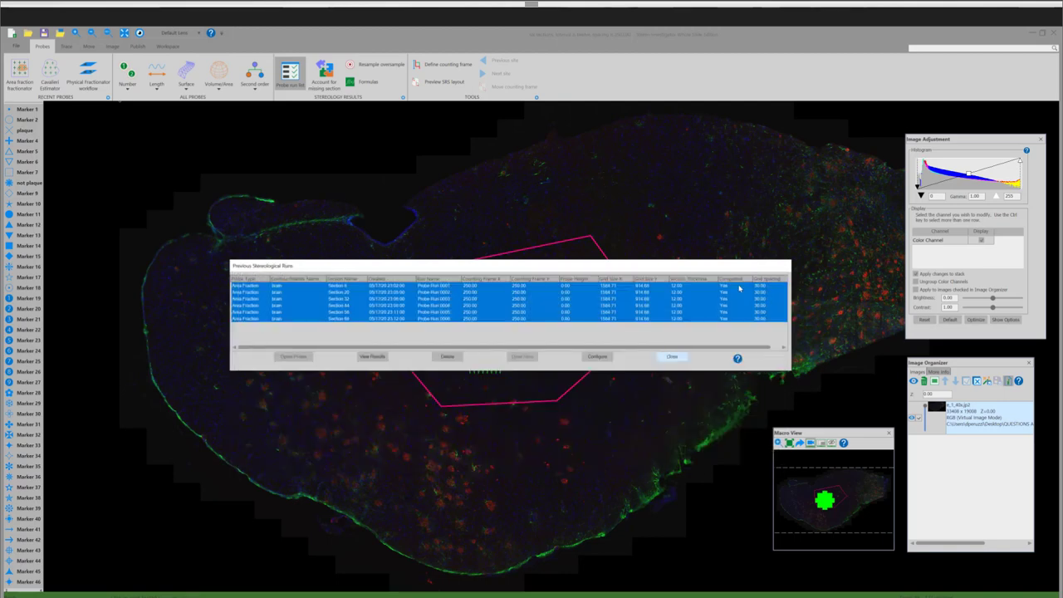
pyautogui.press('Return')
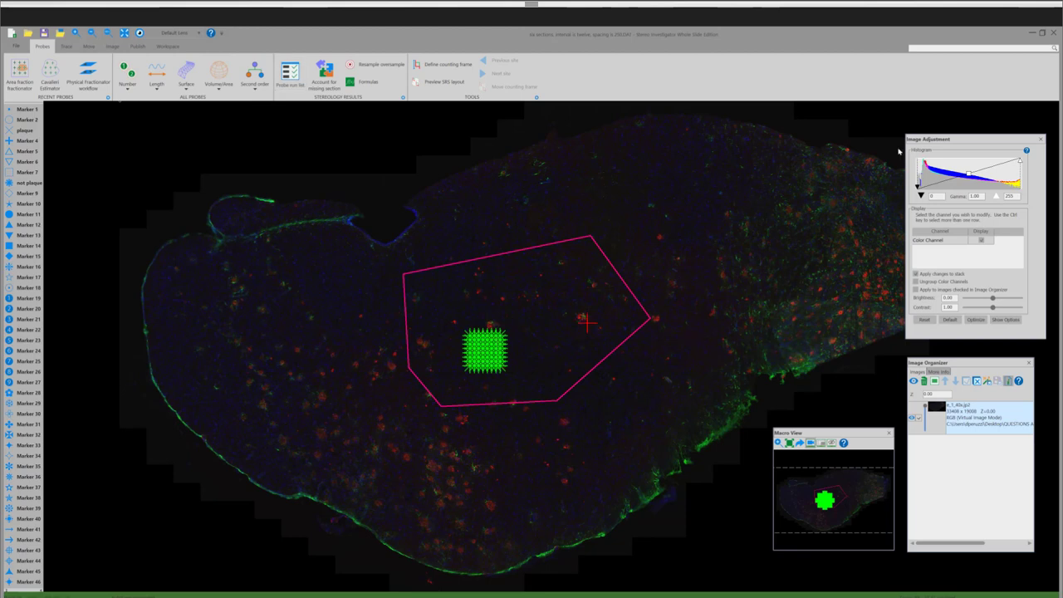
# Close the whole-slide program and resume the PowerPoint slide show at the Questions slide on estimating volume
pyautogui.click(1054, 34)
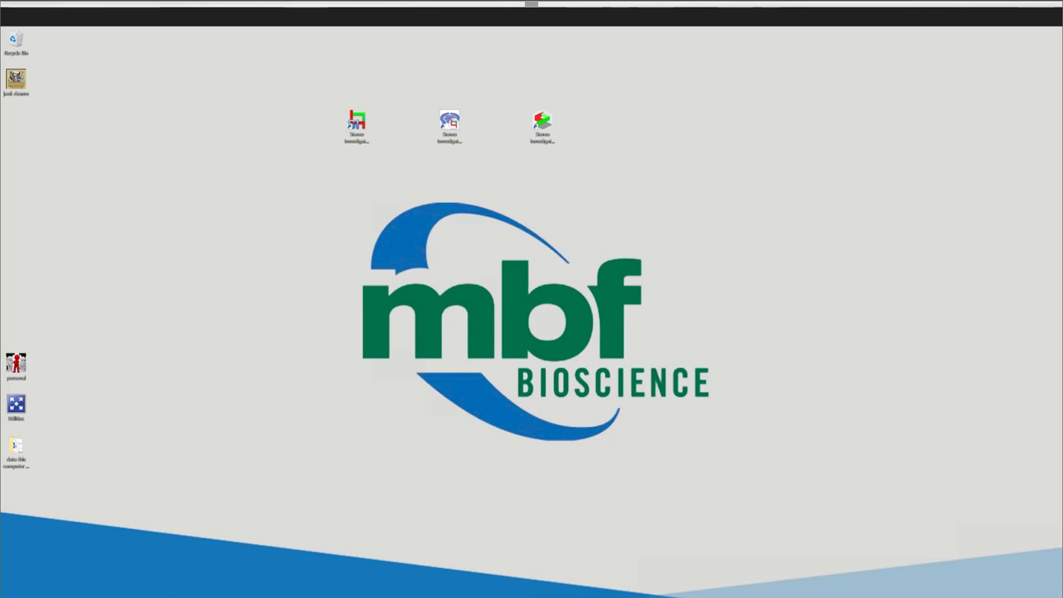
pyautogui.hotkey('alt', 'Tab')
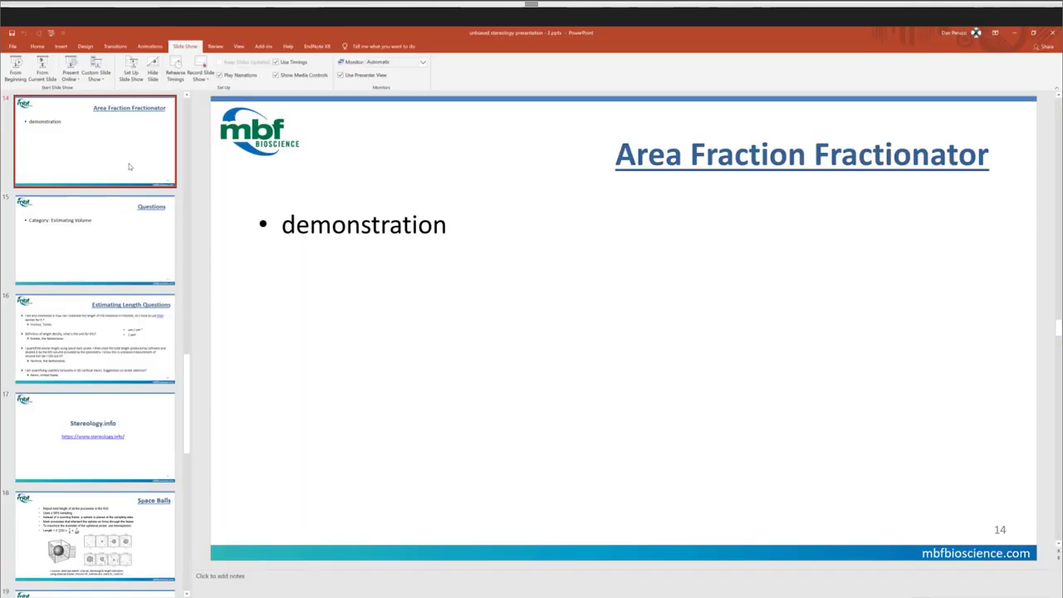
pyautogui.hotkey('shift', 'F5')
pyautogui.press('Right')
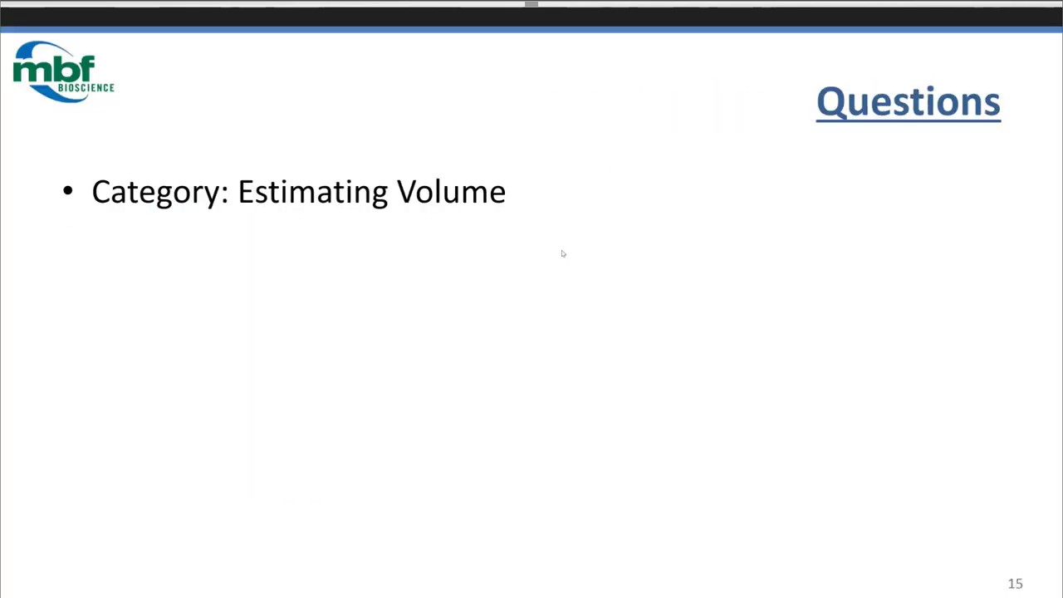
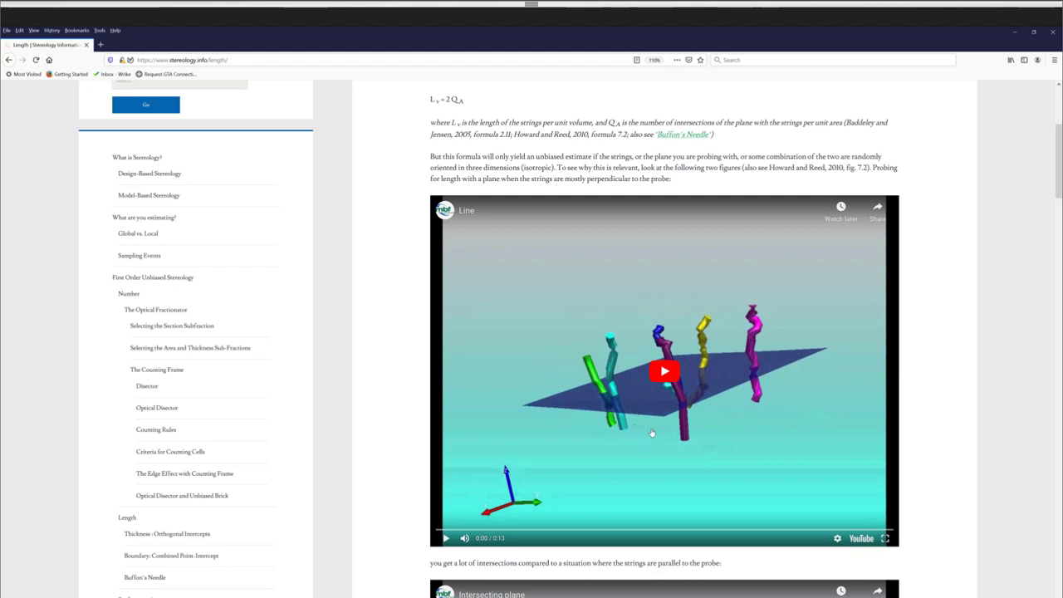
# Play the two length-page animations of a plane probing strings perpendicular and parallel to it
pyautogui.click(664, 373)
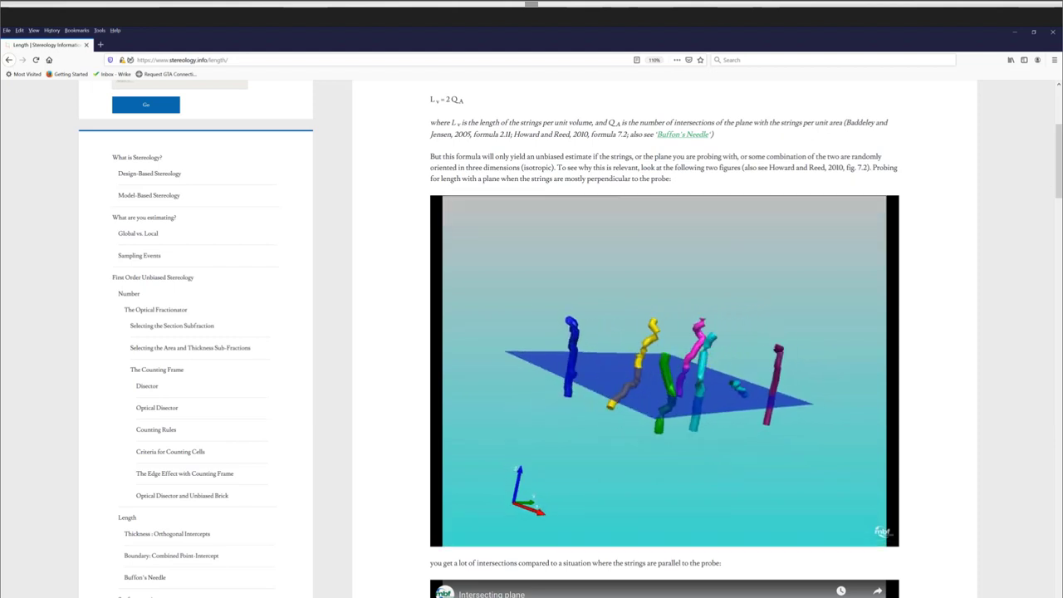
pyautogui.moveTo(1060, 177); pyautogui.dragTo(1059, 267)
pyautogui.click(665, 304)
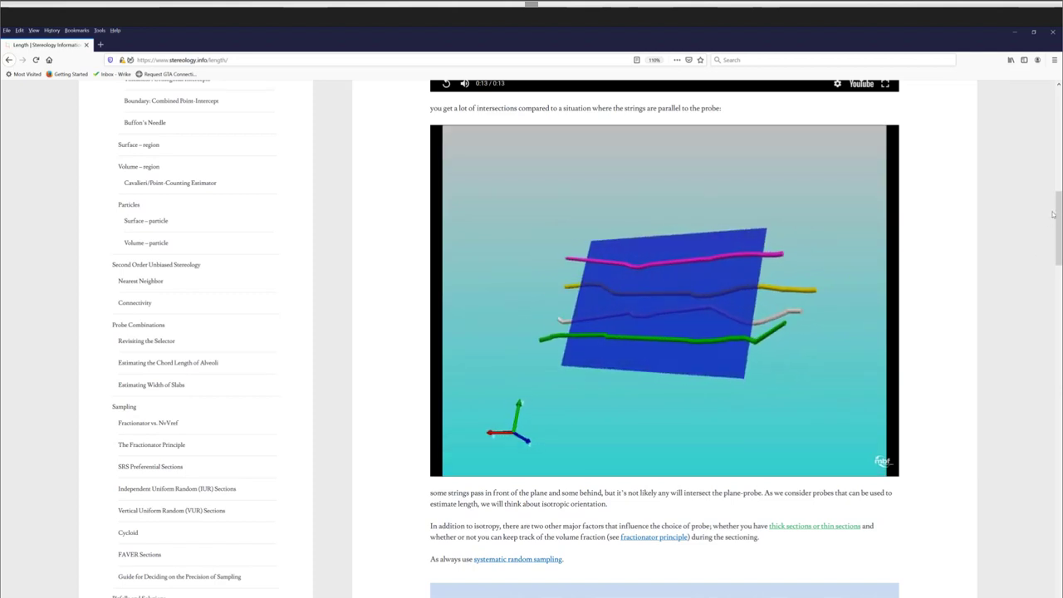
# Read the rest of the length page, covering the probe choice diagram, Spaceballs, Image Plane, Petrimetrics and references, and close the browser
pyautogui.moveTo(1060, 216); pyautogui.dragTo(1060, 316)
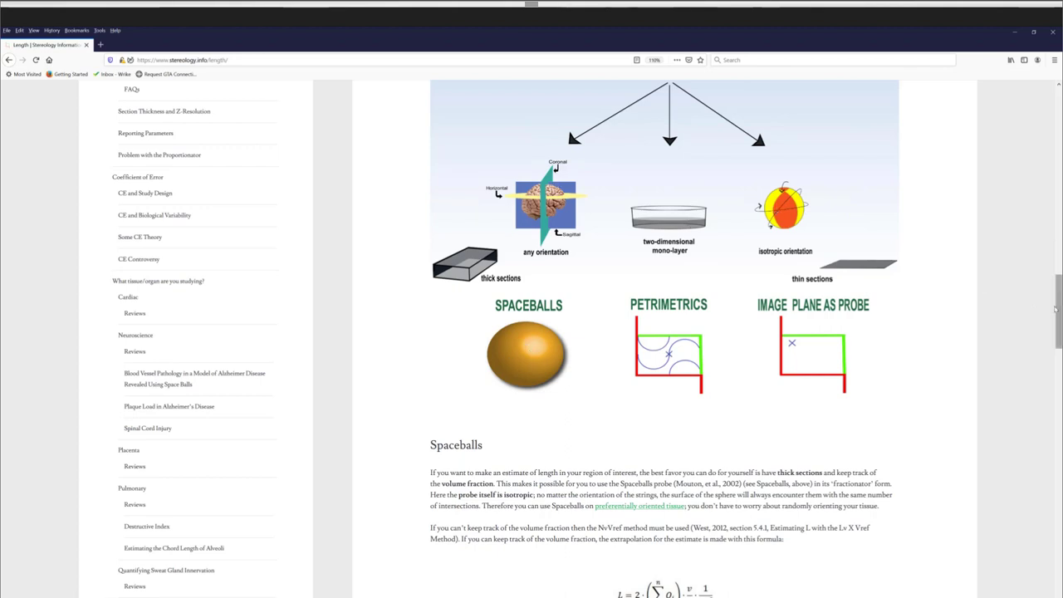
pyautogui.scroll(-6, 669, 338)
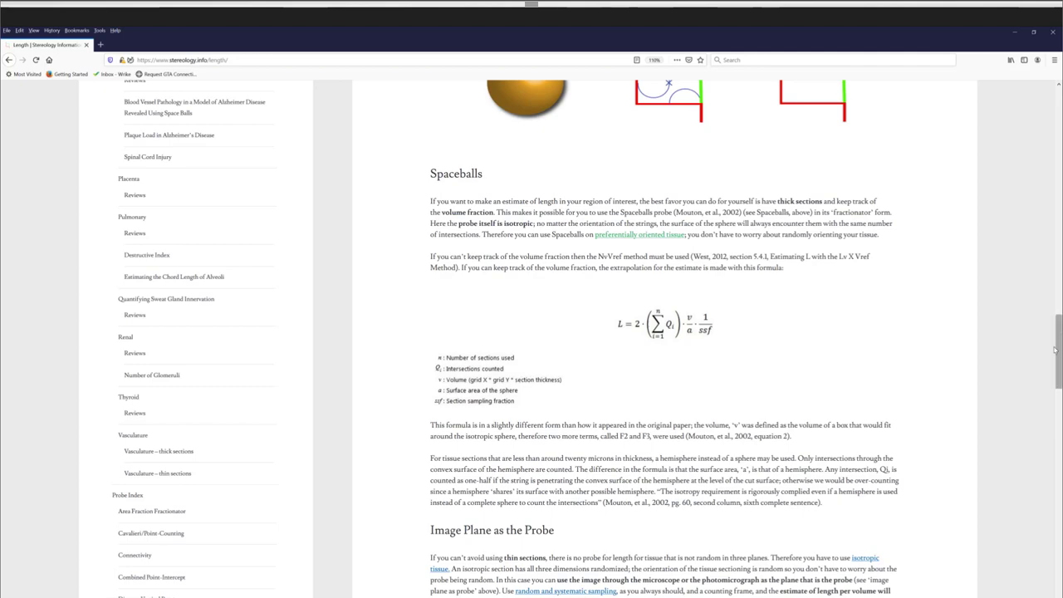
pyautogui.moveTo(1054, 350); pyautogui.dragTo(1051, 389)
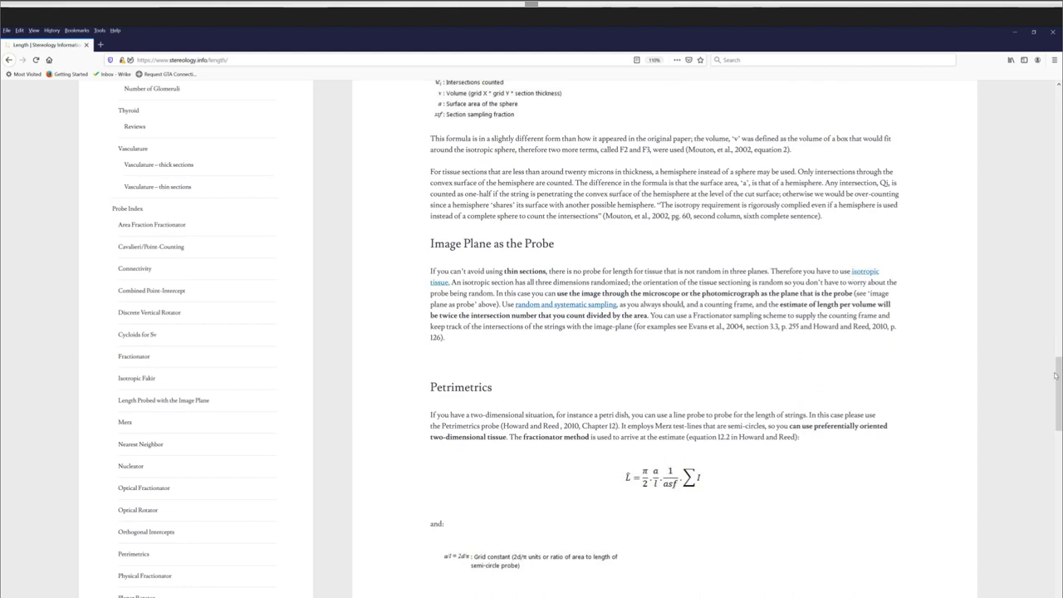
pyautogui.moveTo(1057, 382); pyautogui.dragTo(1056, 531)
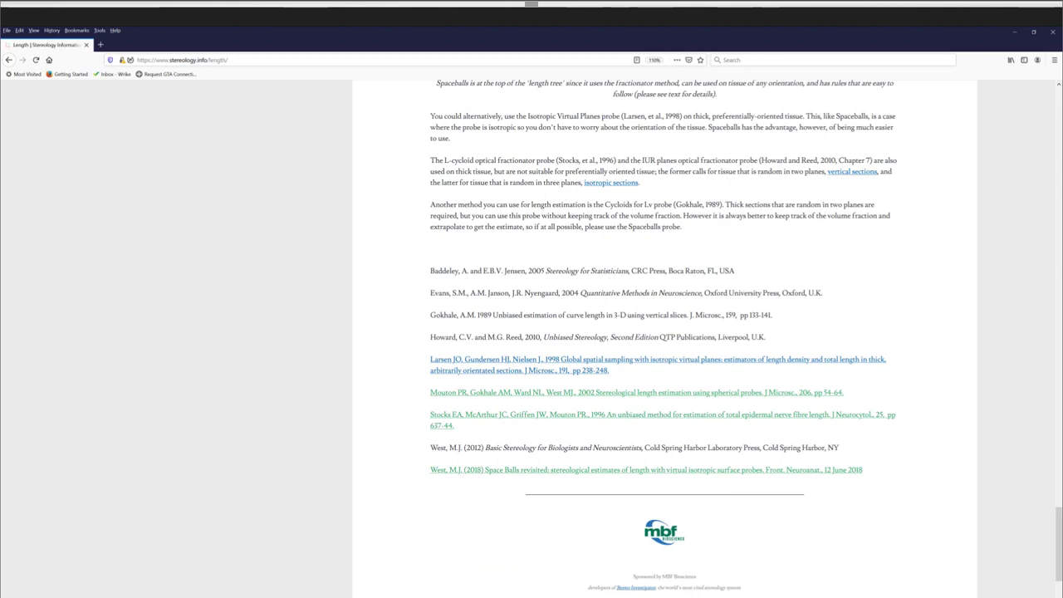
pyautogui.click(1052, 35)
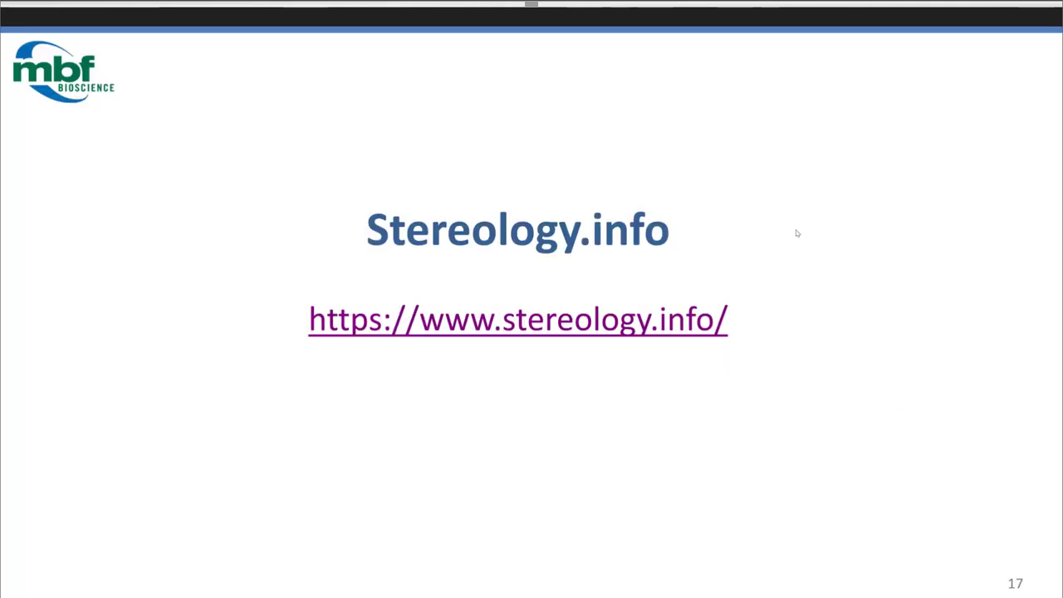
# Advance the slide show past the Space Balls overview to its demonstration slide and end the show
pyautogui.press('Right')
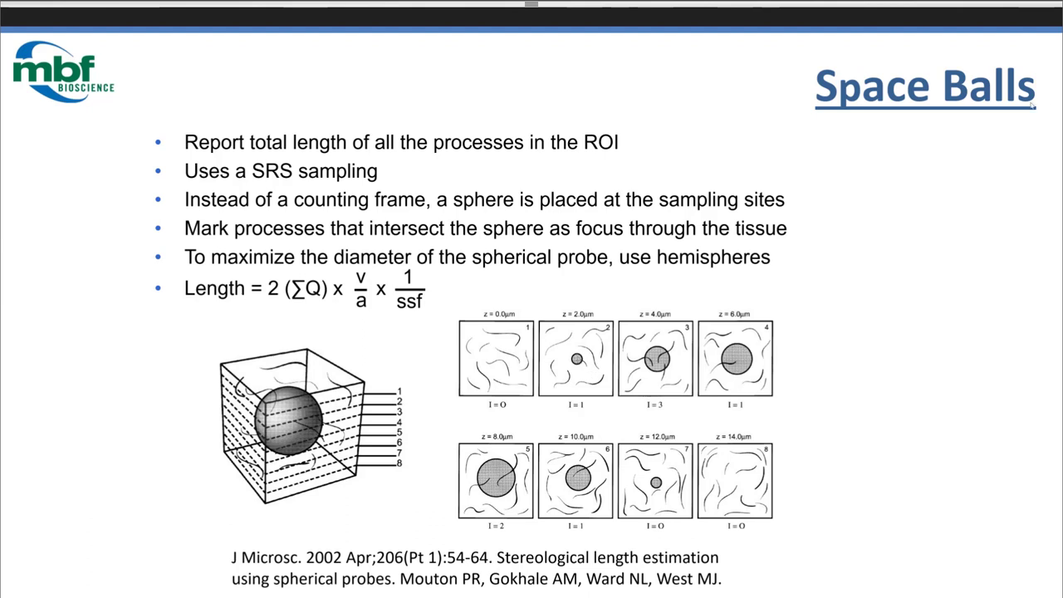
pyautogui.click(850, 218)
pyautogui.rightClick(584, 196)
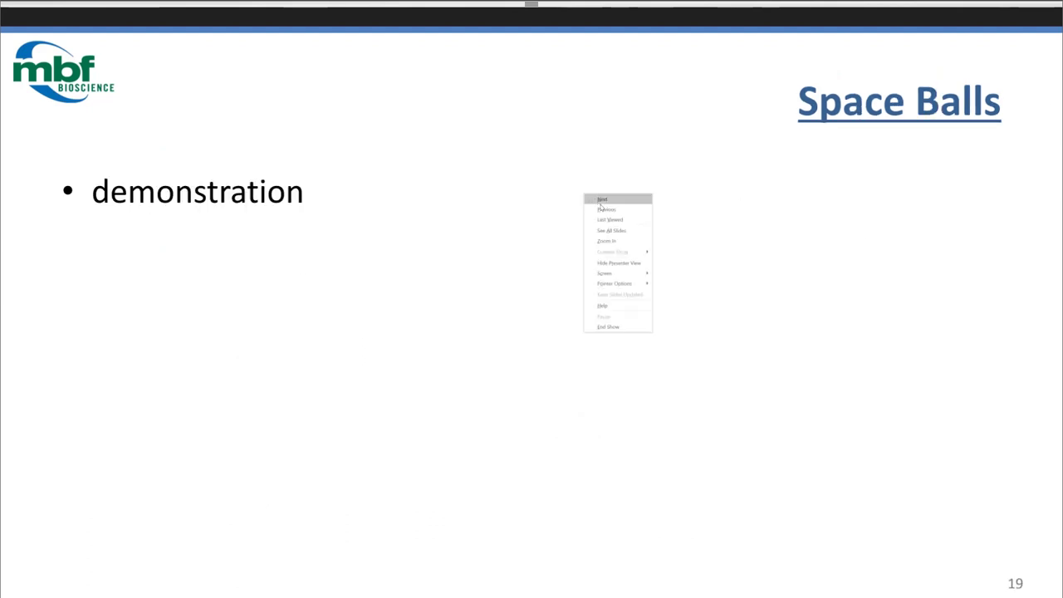
pyautogui.click(617, 326)
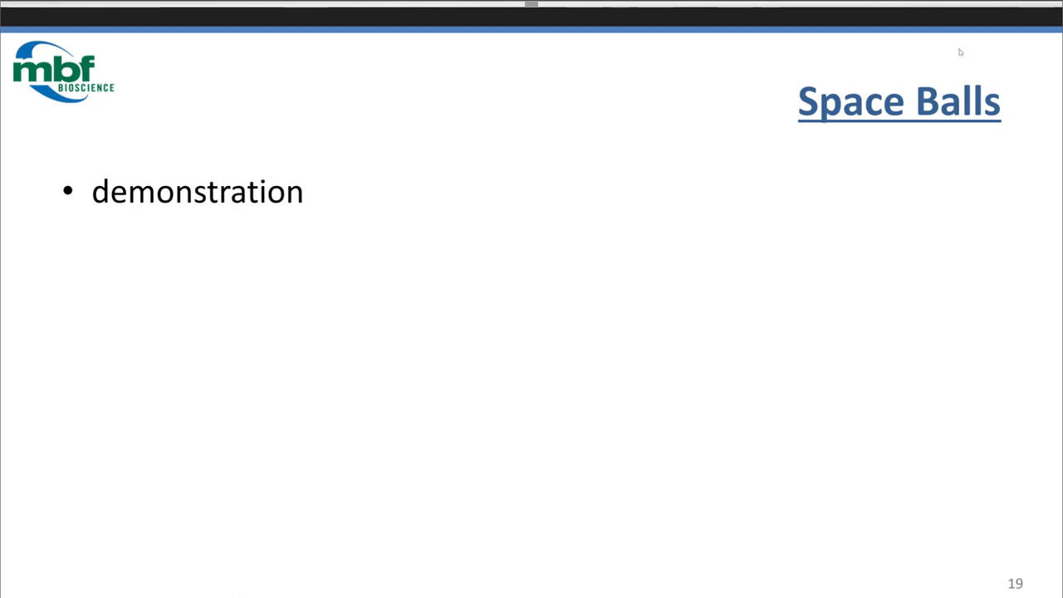
# Launch Stereo Investigator Desktop from the Windows desktop, using the MBF group and the Unbiased Stereology profile
pyautogui.press('super+d')
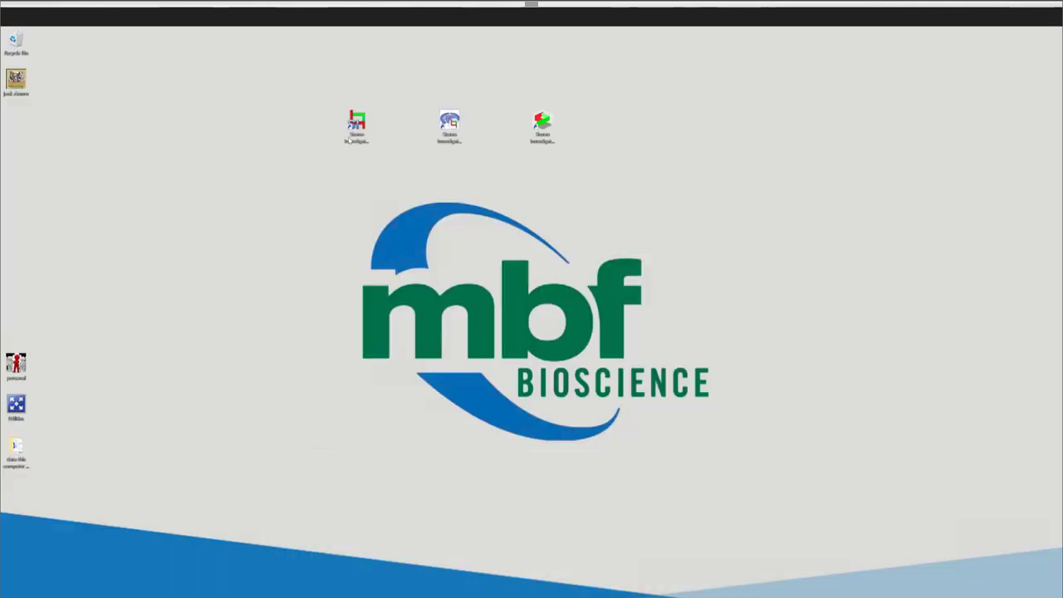
pyautogui.click(381, 161)
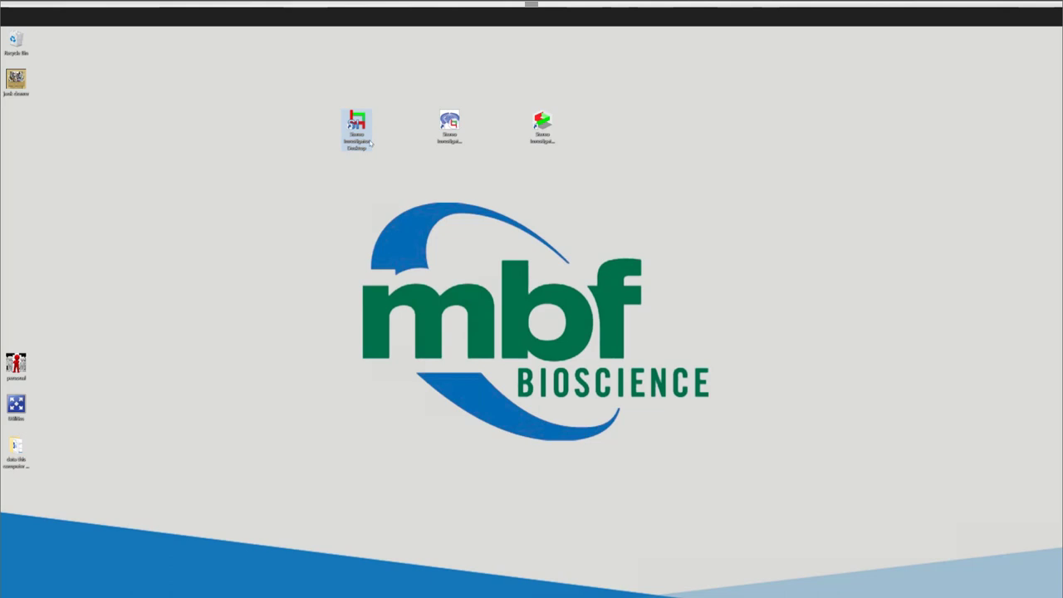
pyautogui.click(449, 128)
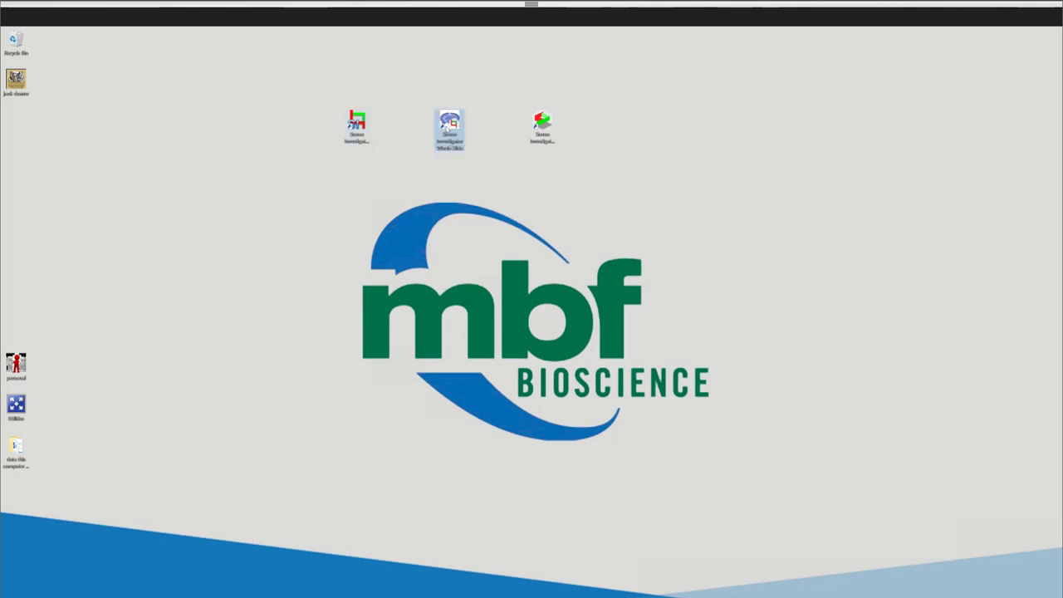
pyautogui.click(371, 146)
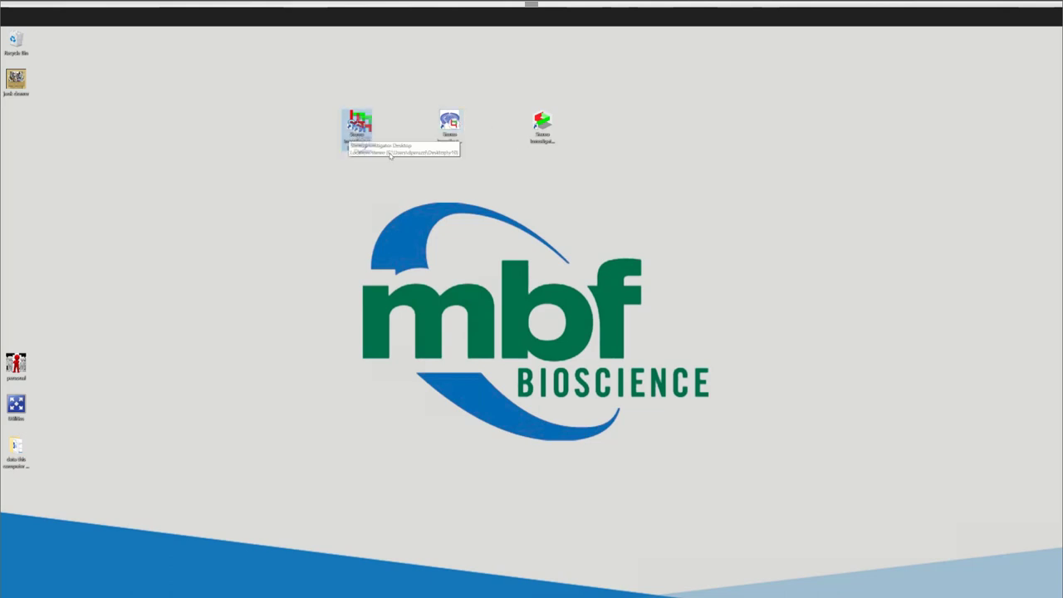
pyautogui.doubleClick(357, 125)
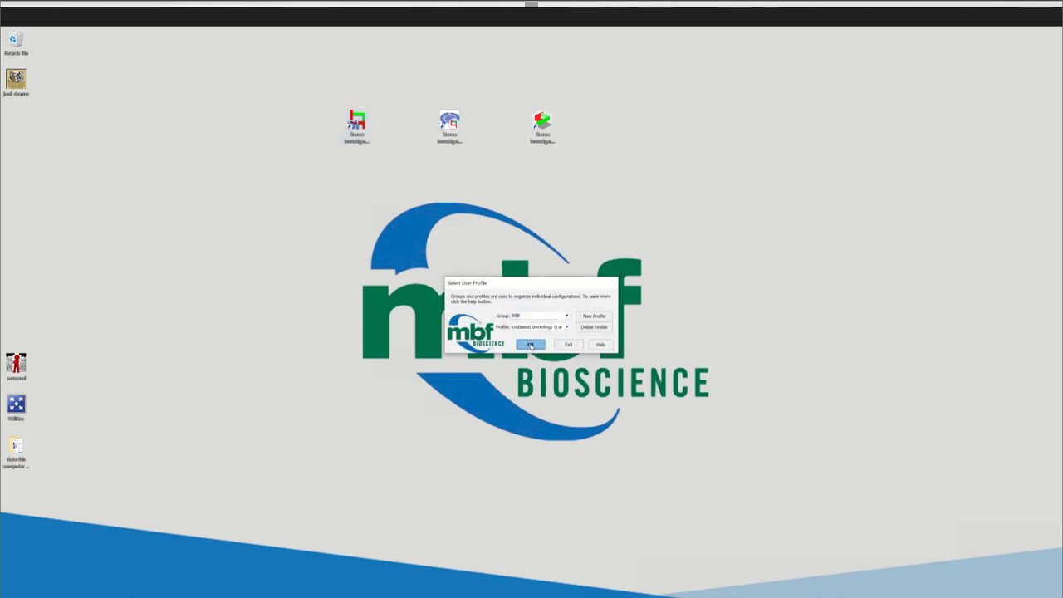
pyautogui.click(530, 345)
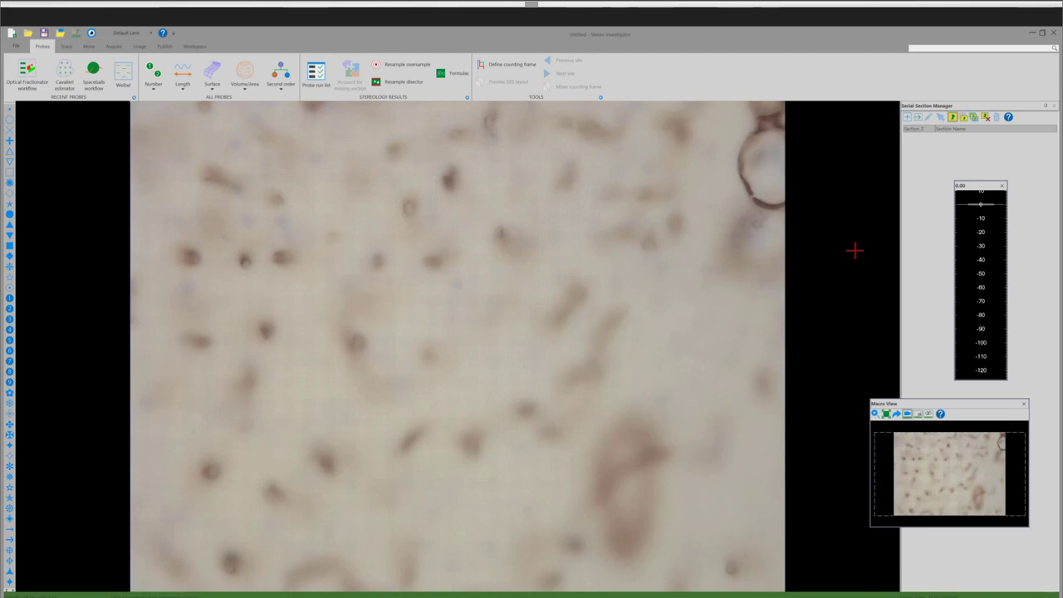
# Focus down through the blood vessel image stack to a depth of -19
pyautogui.scroll(-1, 855, 250)
pyautogui.scroll(-7, 854, 250)
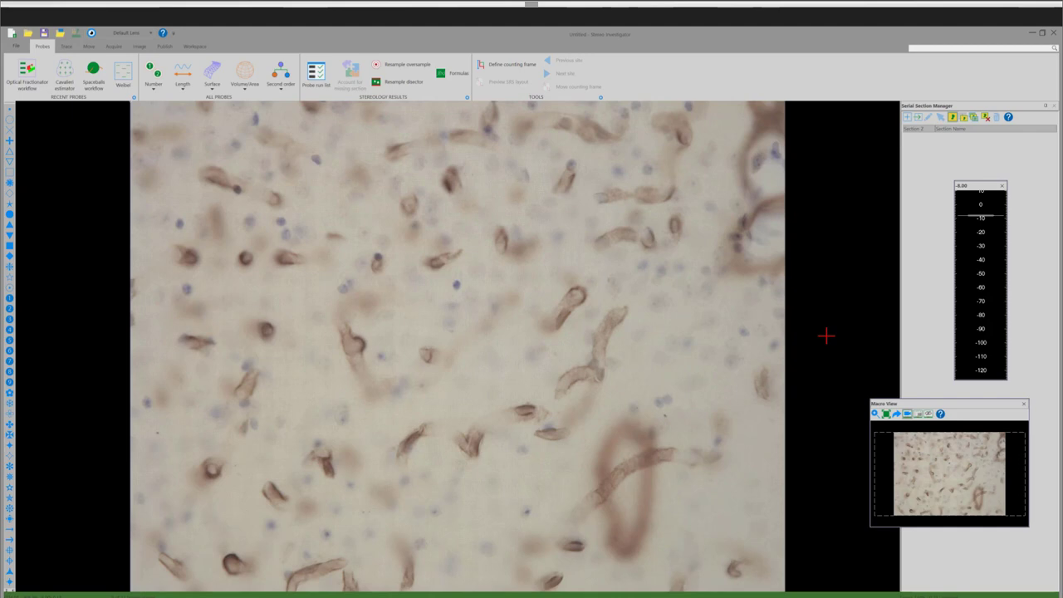
pyautogui.scroll(-2, 826, 336)
pyautogui.scroll(-9, 826, 336)
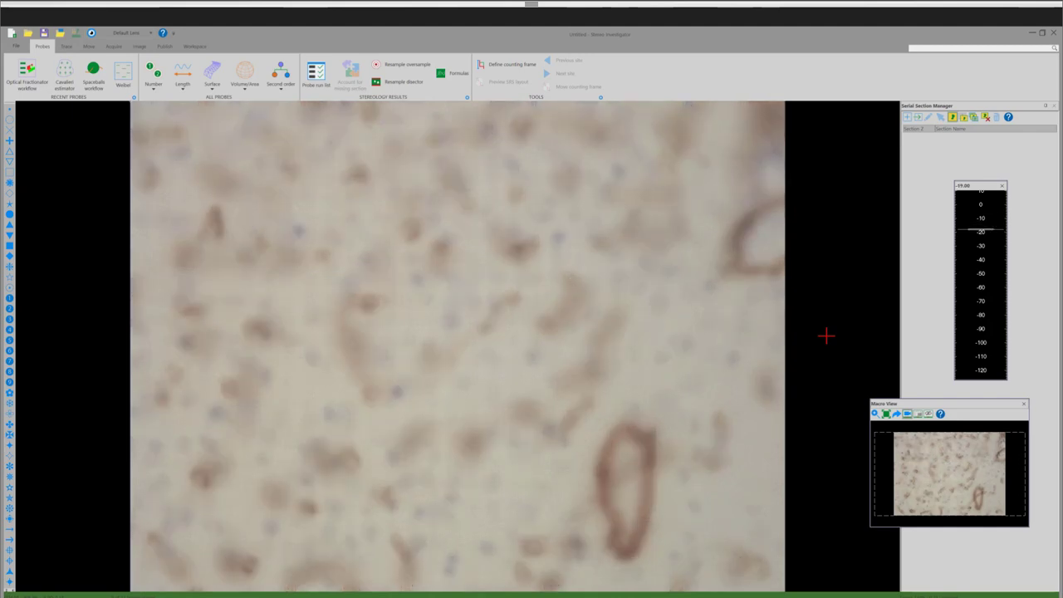
# Focus down to -30 through the vessel stack and create a new data file, closing all images and requesting a new reference point
pyautogui.scroll(-8, 826, 336)
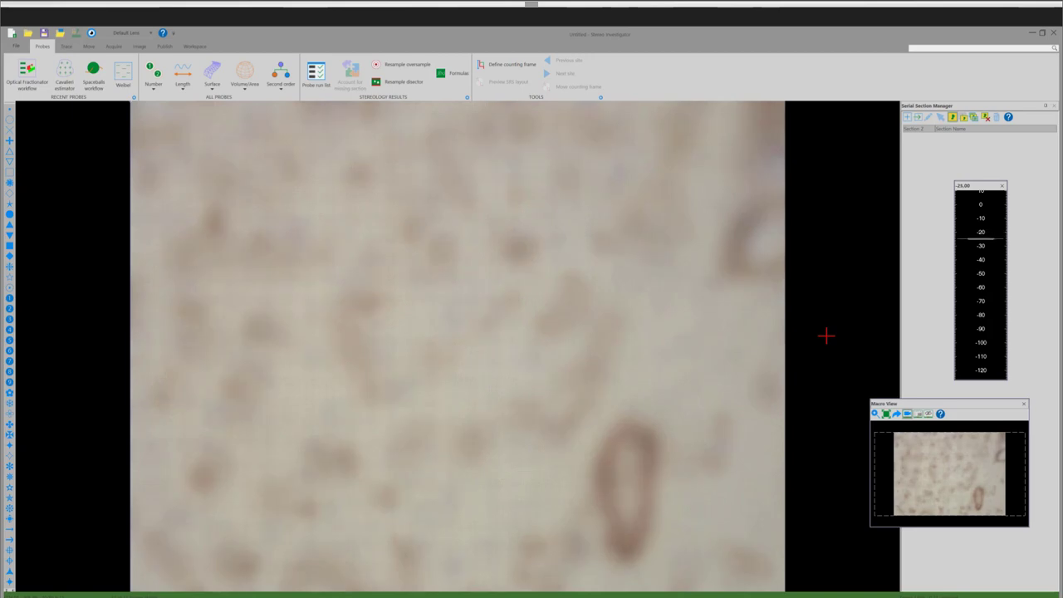
pyautogui.scroll(-3, 825, 336)
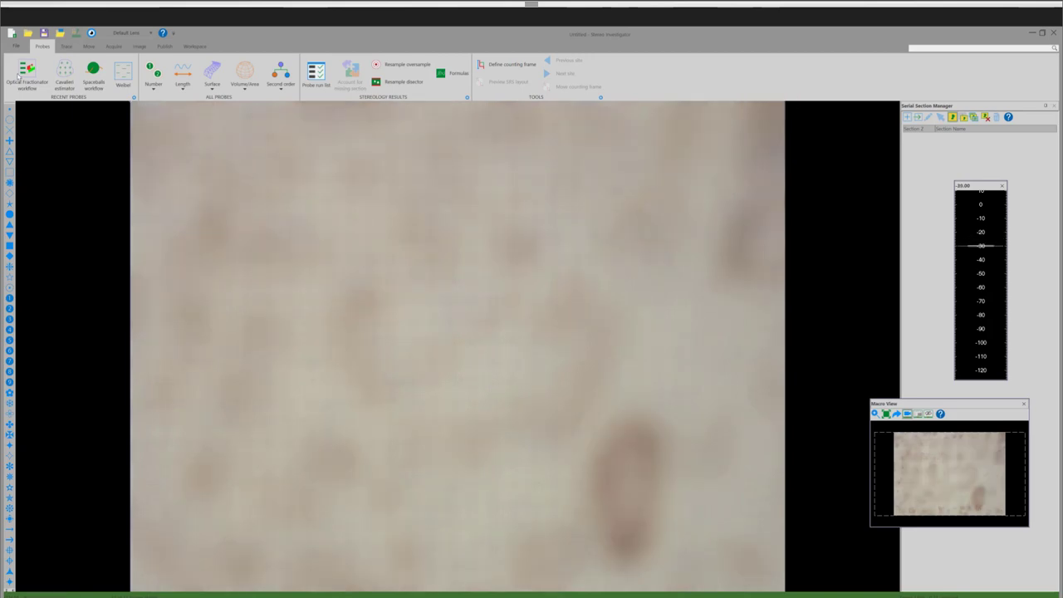
pyautogui.click(17, 46)
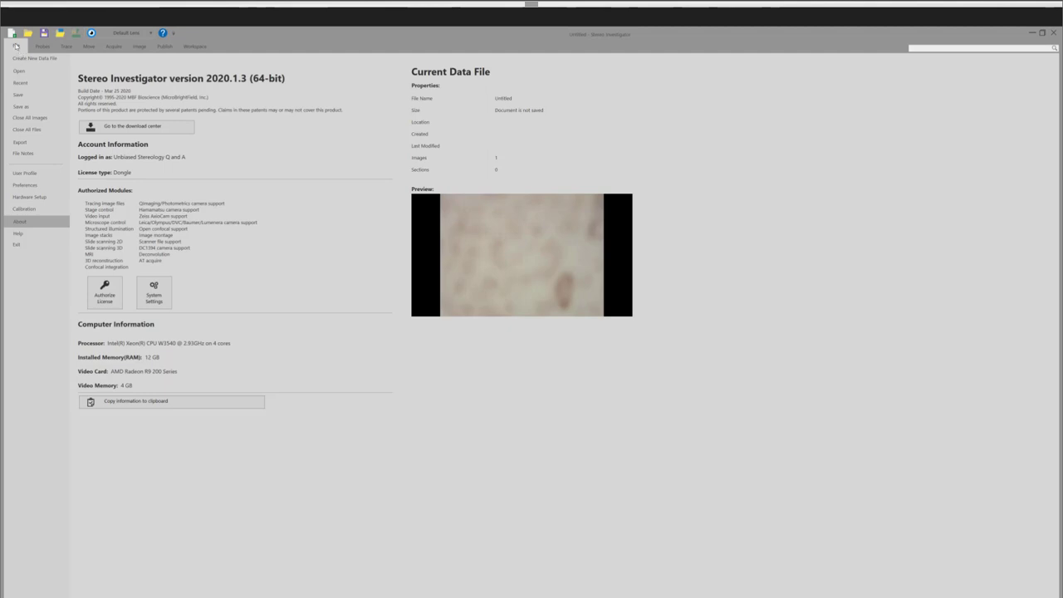
pyautogui.click(19, 60)
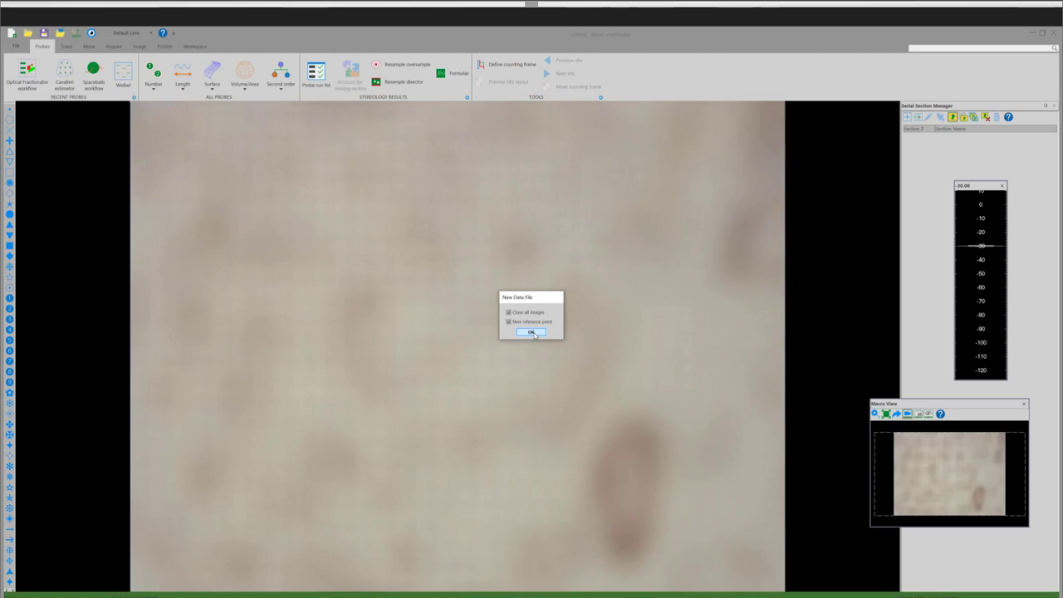
pyautogui.click(532, 332)
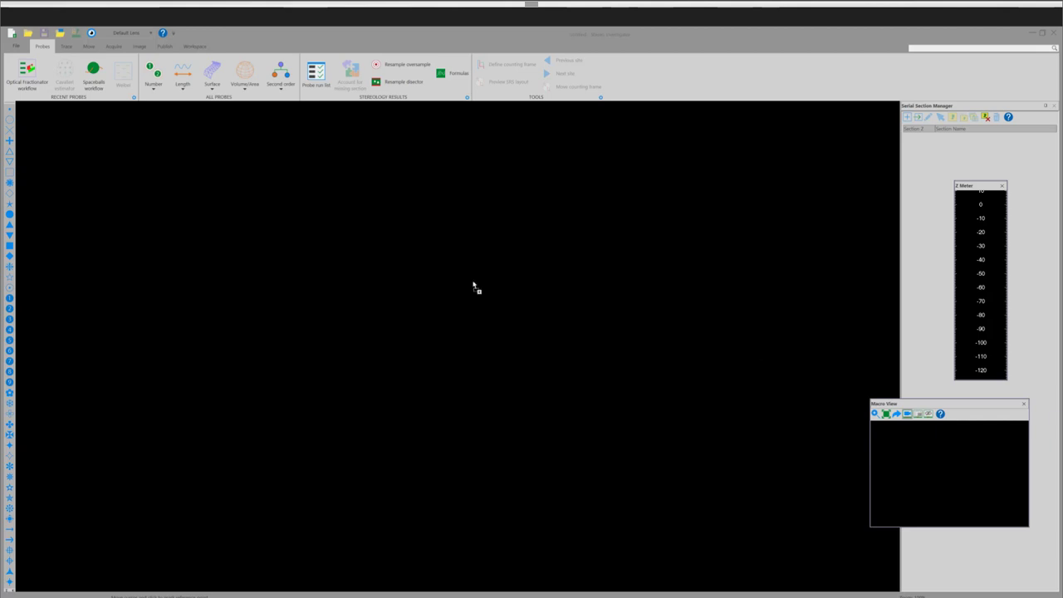
# Load the srs spaceballs demo_vessels.asc data file into the empty workspace
pyautogui.moveTo(551, 337); pyautogui.dragTo(664, 341)
pyautogui.click(541, 320)
pyautogui.click(510, 330)
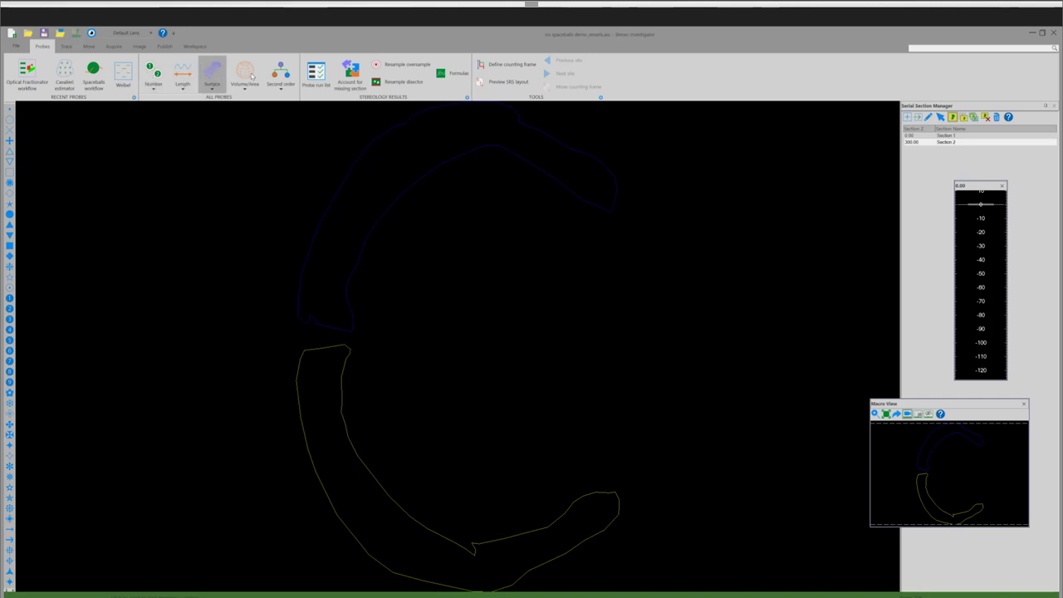
# Start the Spaceballs workflow for length, continuing with the current subject, and set the subject setup to show all steps
pyautogui.click(185, 82)
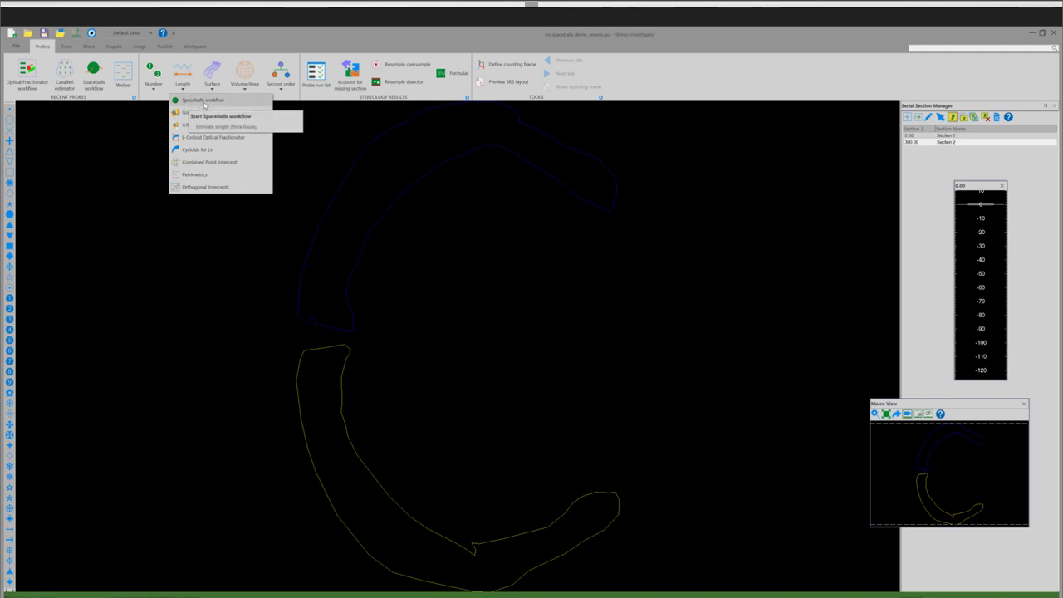
pyautogui.click(205, 101)
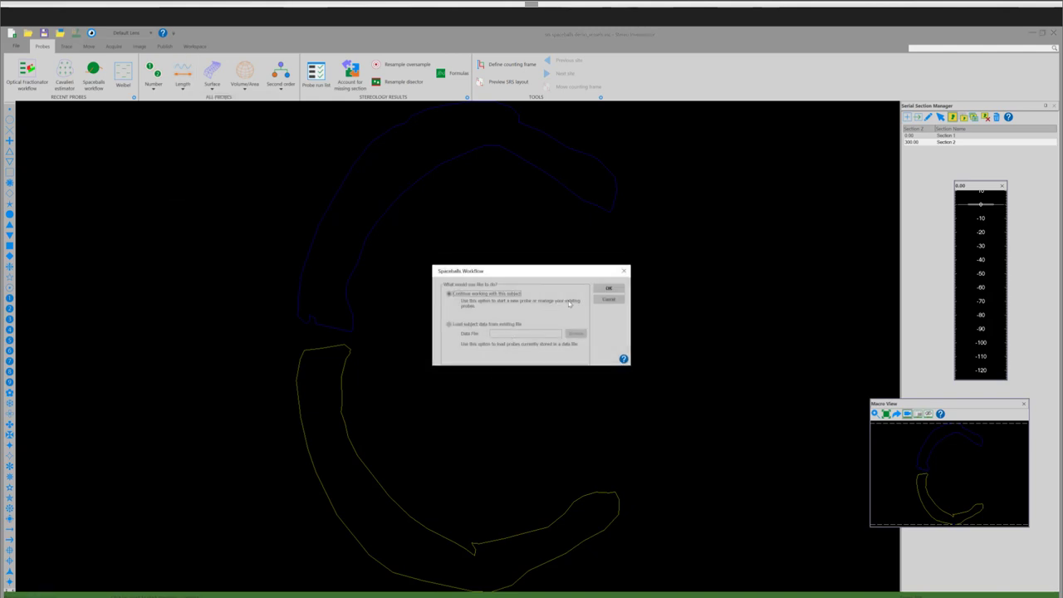
pyautogui.click(608, 288)
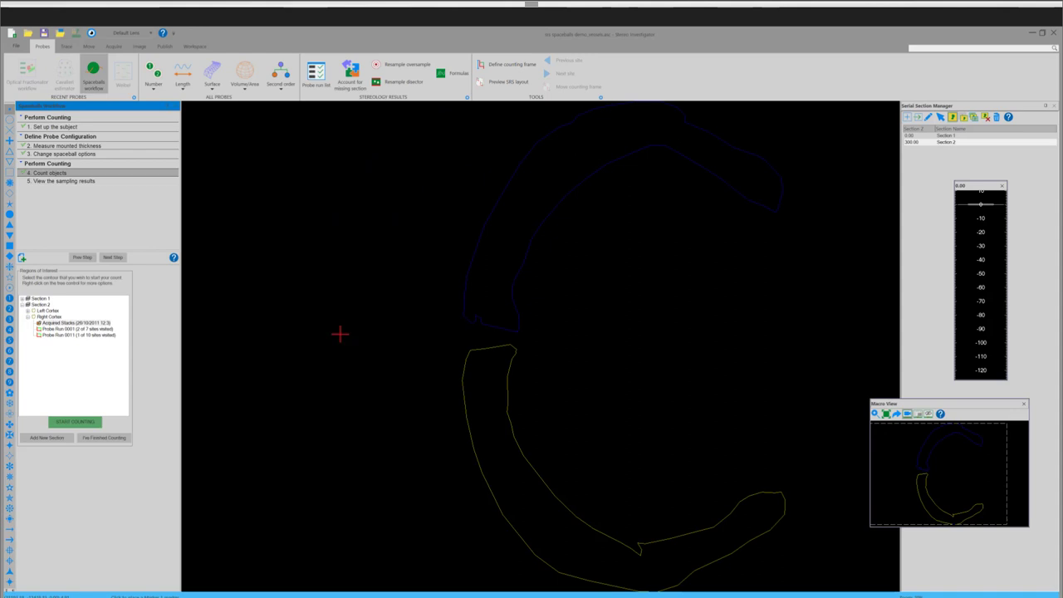
pyautogui.click(55, 127)
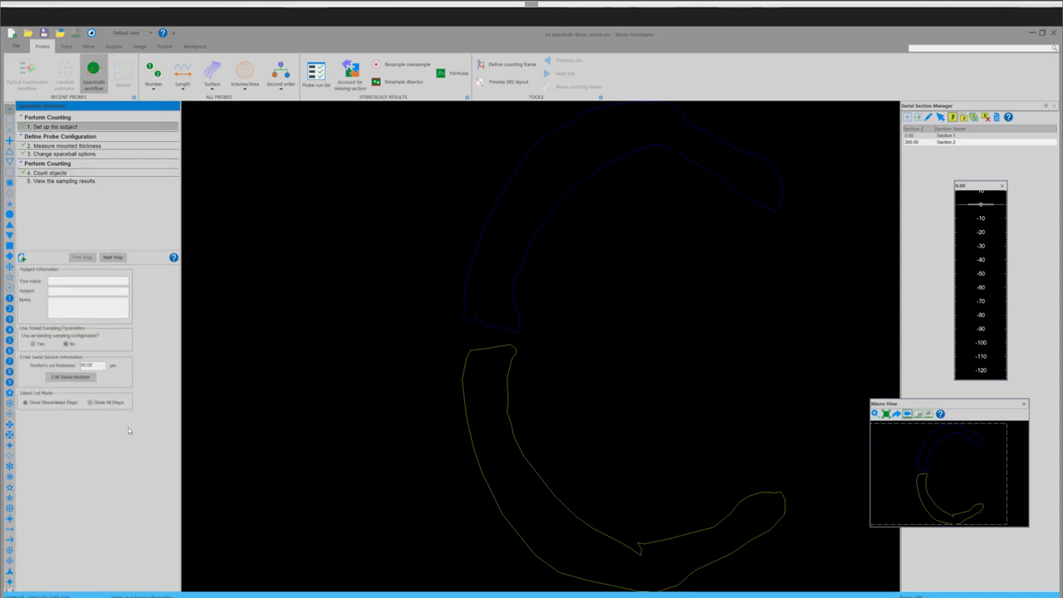
pyautogui.click(95, 402)
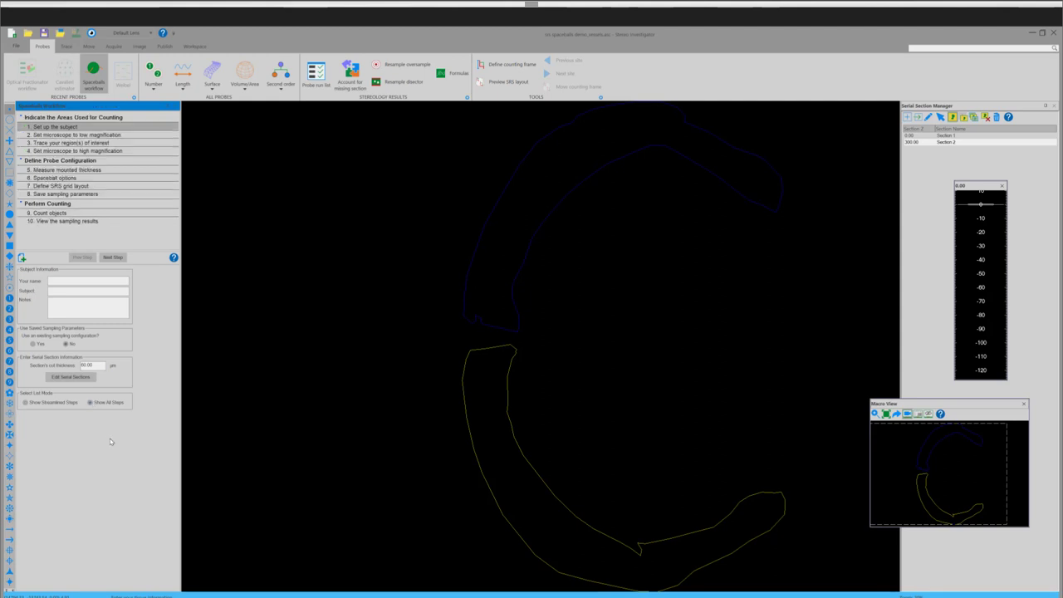
# Enter a sphere radius in the Spaceball options and advance the workflow to the Count objects step
pyautogui.click(54, 178)
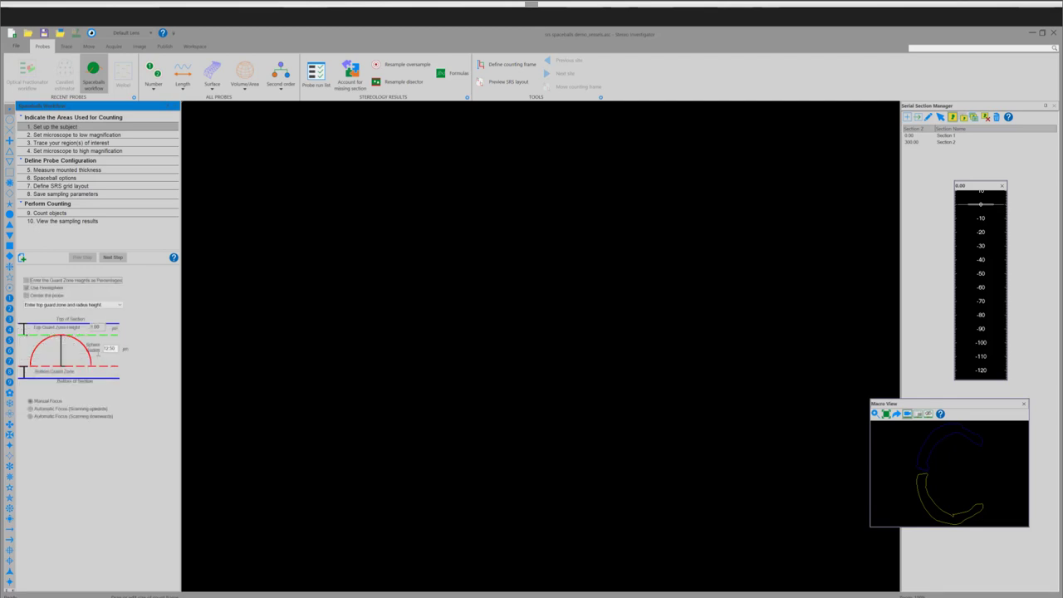
pyautogui.write('15')
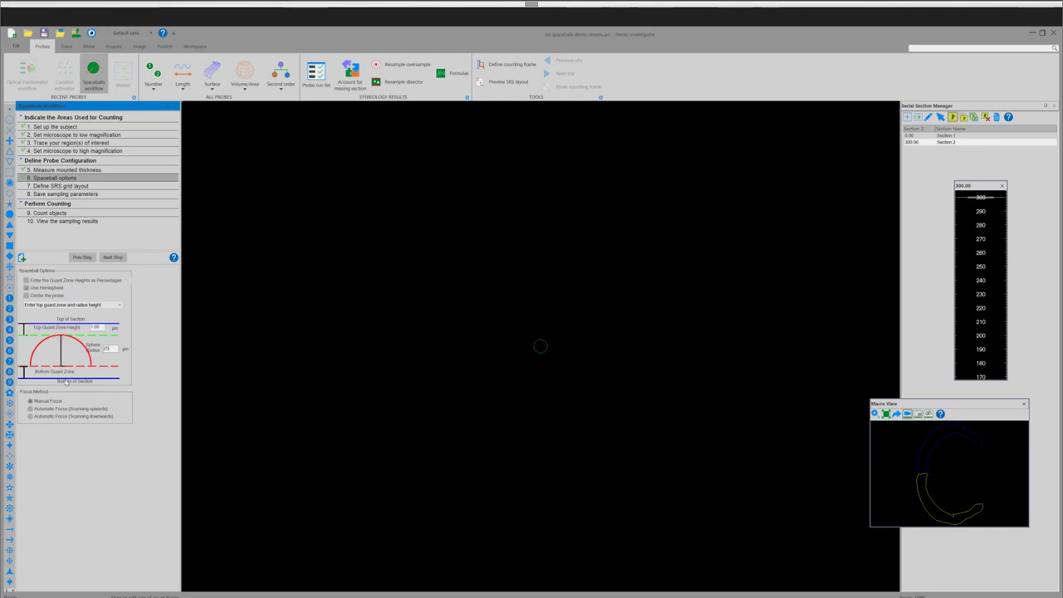
pyautogui.click(114, 257)
pyautogui.click(115, 258)
pyautogui.click(114, 257)
pyautogui.click(114, 257)
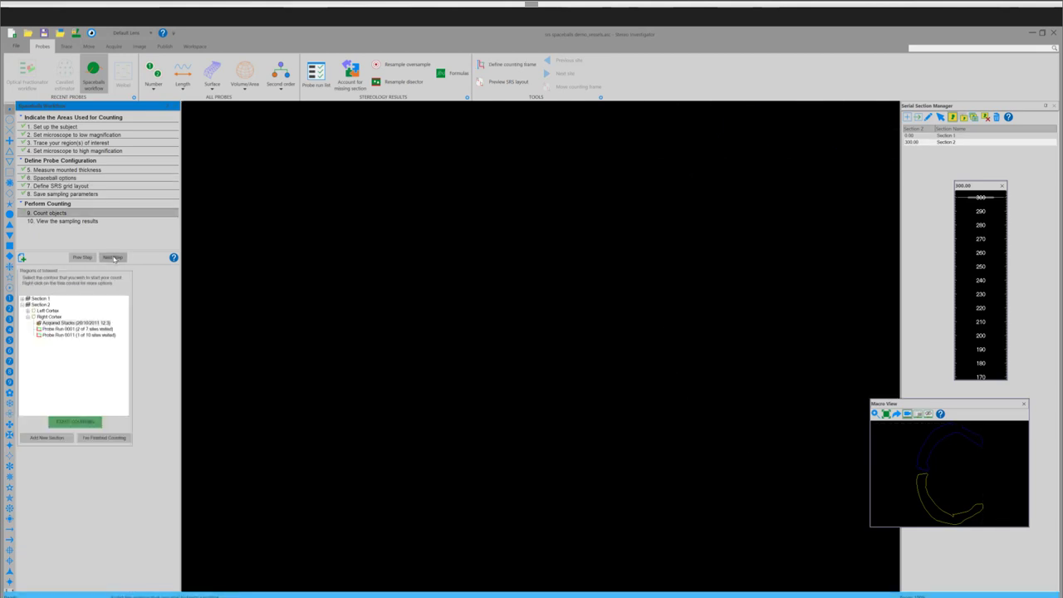
# Start counting on the acquired stacks of Section 2's Right Cortex, accepting the image file found in the data file's directory
pyautogui.click(68, 324)
pyautogui.click(69, 326)
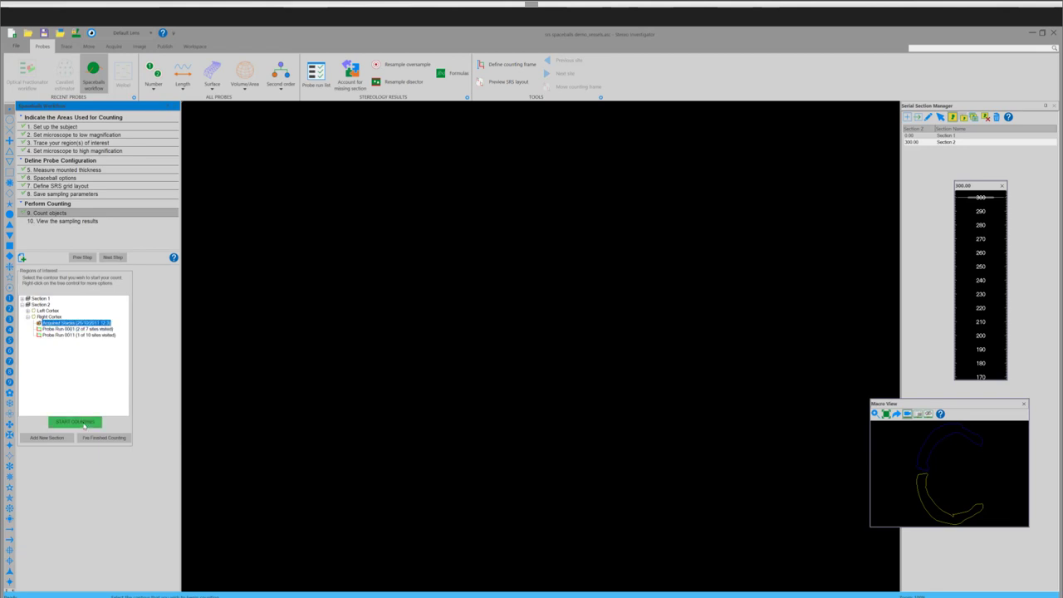
pyautogui.click(84, 424)
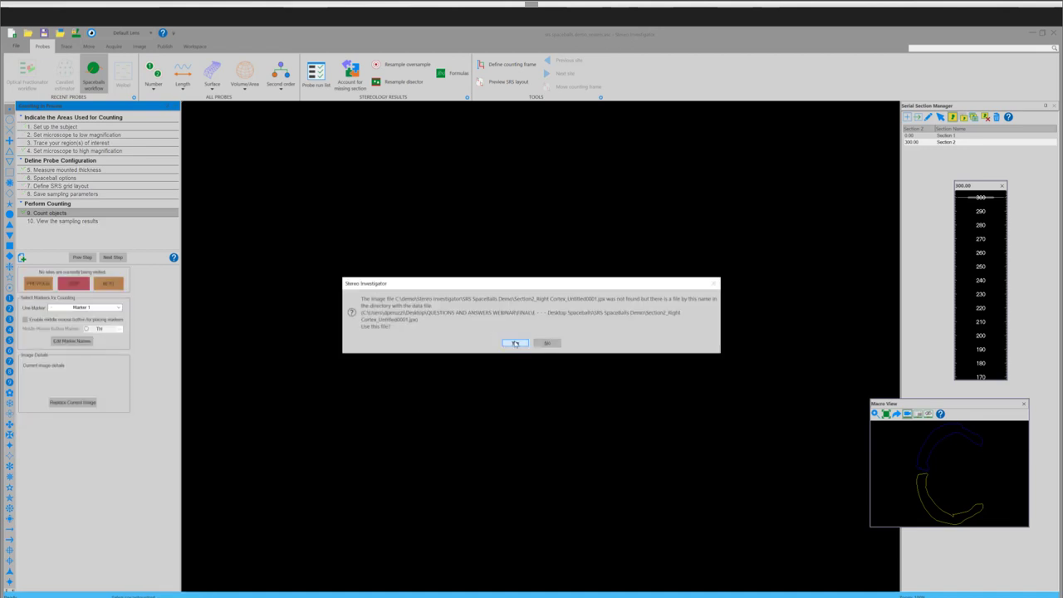
pyautogui.click(514, 341)
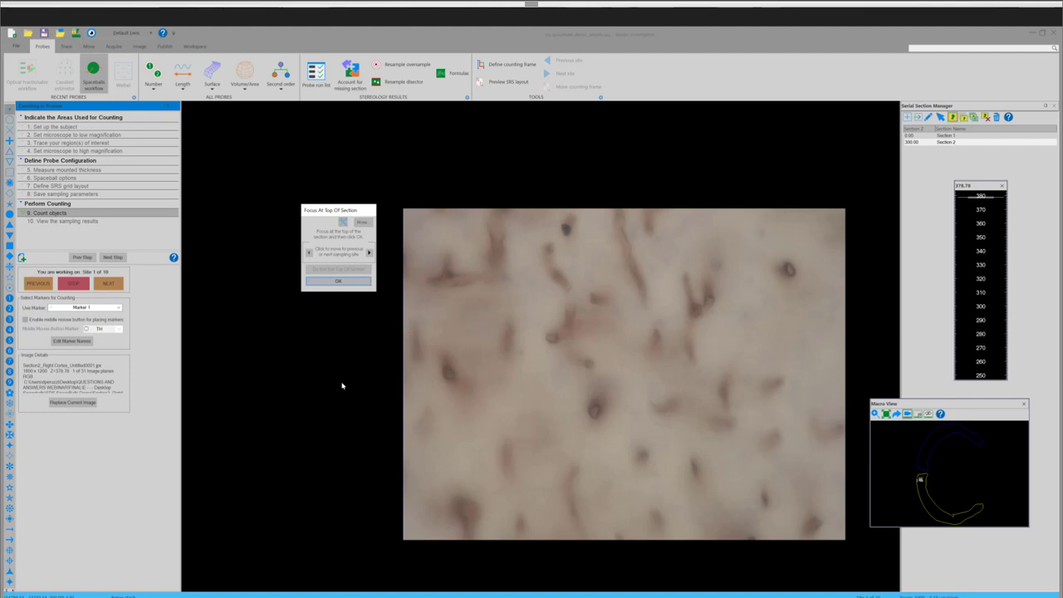
# Focus on and confirm the top of the section, and set its bottom at a depth of -28 for sampling site 1
pyautogui.scroll(-2, 342, 385)
pyautogui.click(357, 283)
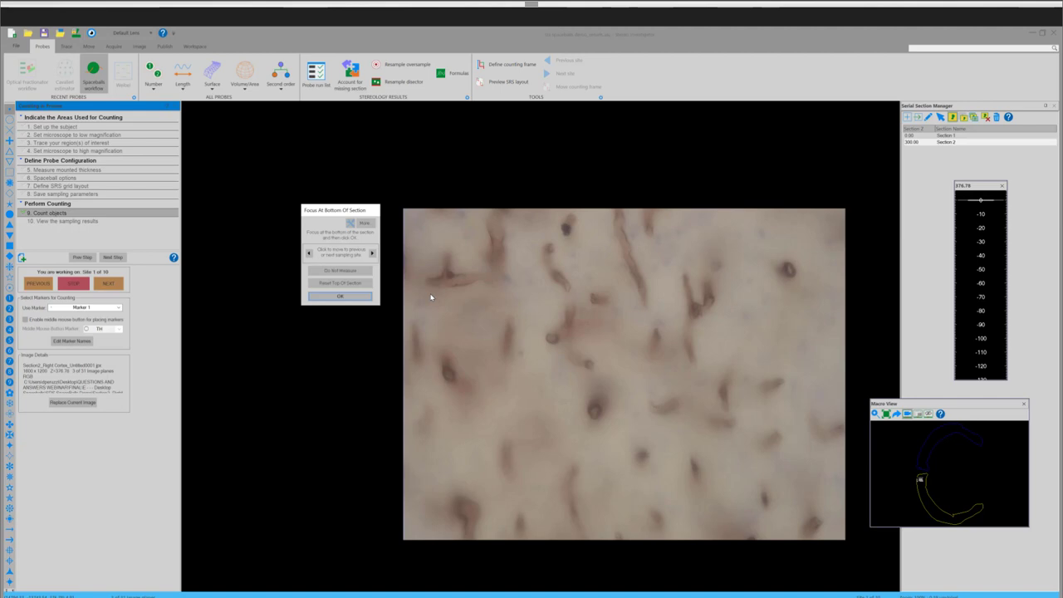
pyautogui.scroll(-5, 431, 296)
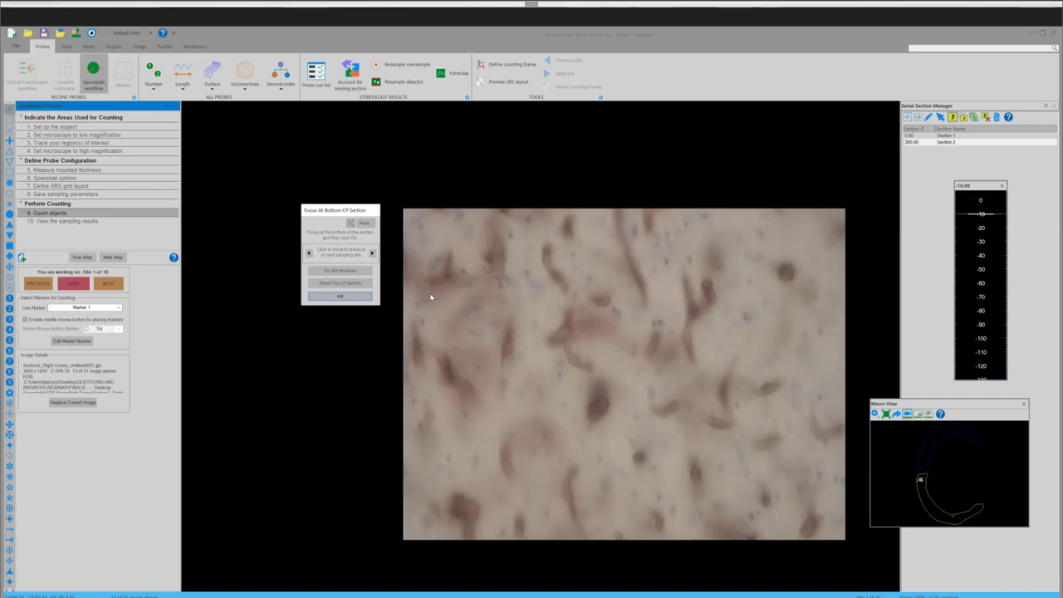
pyautogui.scroll(-5, 431, 296)
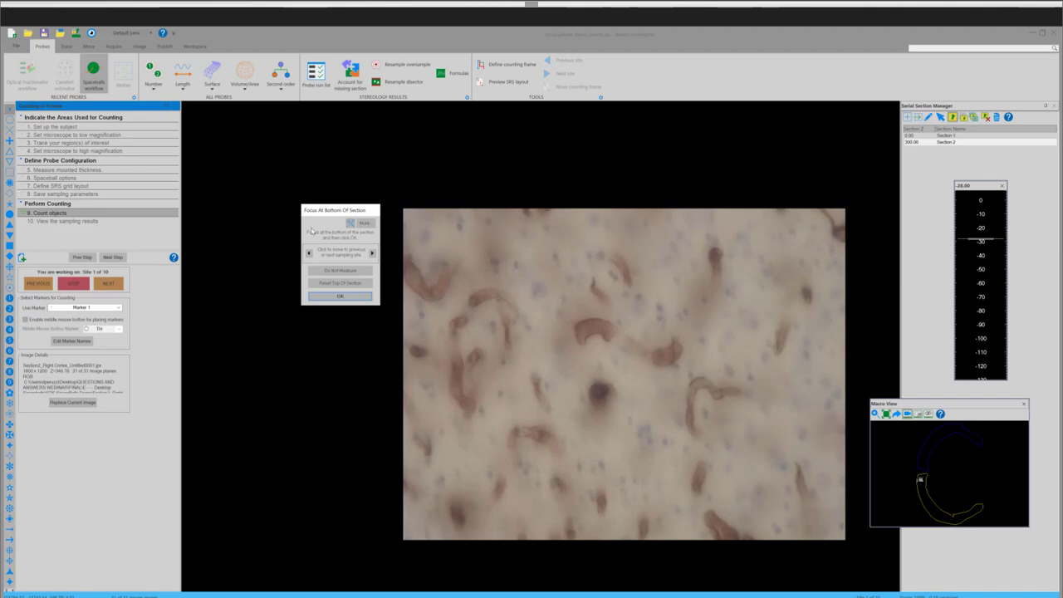
pyautogui.click(340, 297)
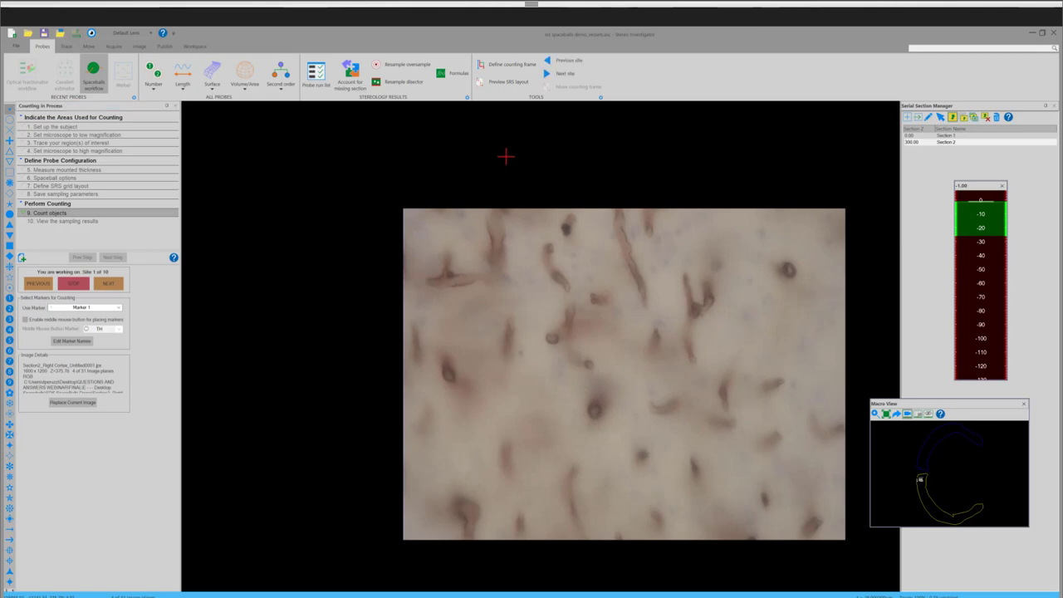
# Choose the X marker and mark the vessel crossing at the lower edge of the small sphere outline near the top of the section
pyautogui.scroll(-1, 506, 155)
pyautogui.click(9, 131)
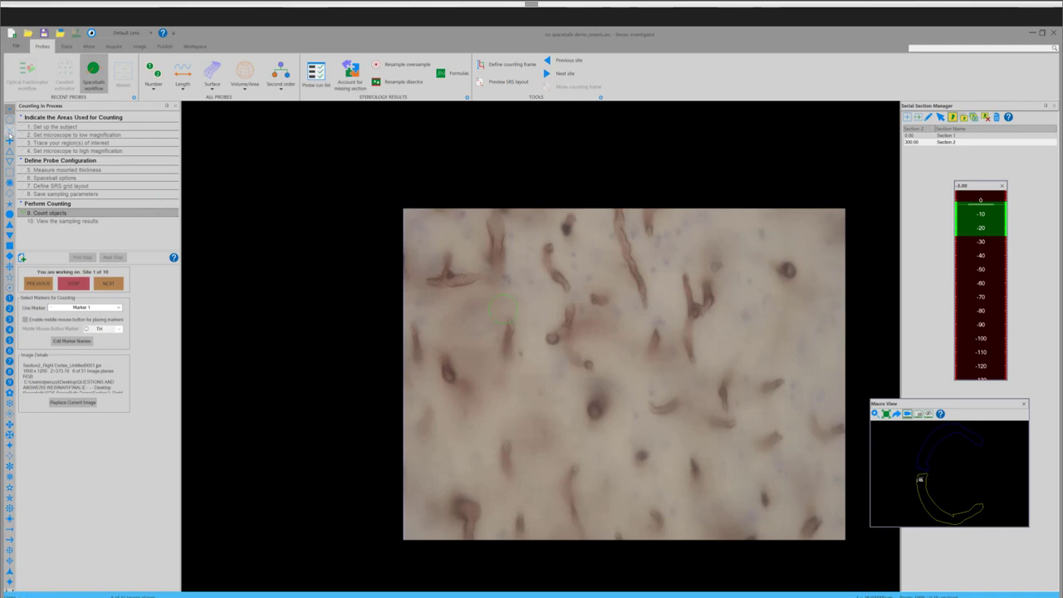
pyautogui.click(508, 321)
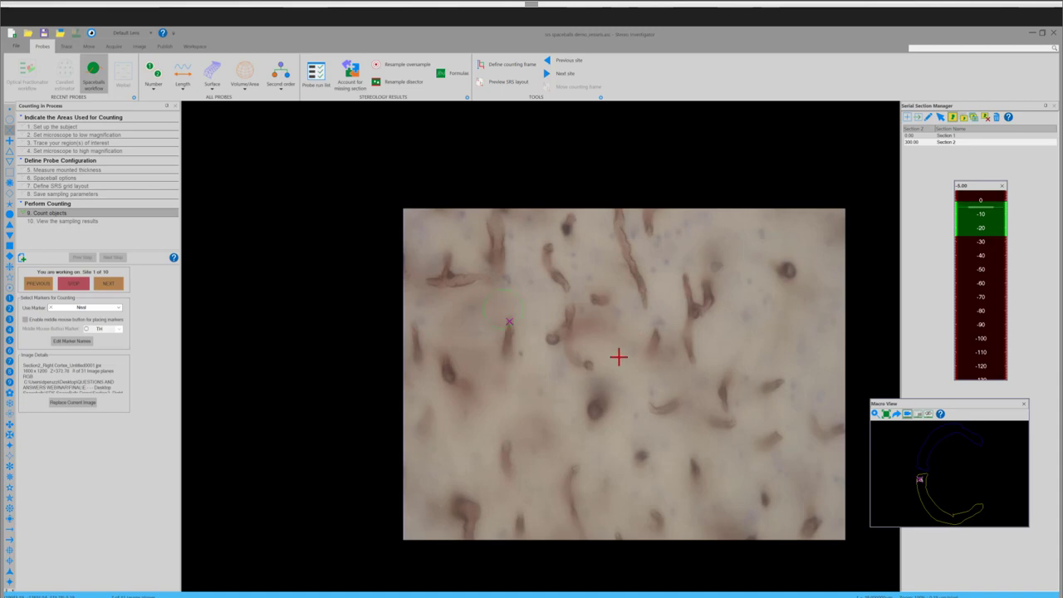
# Focus deeper and mark the vessel crossing at the upper edge of the growing sphere outline
pyautogui.scroll(-2, 617, 358)
pyautogui.scroll(-1, 617, 358)
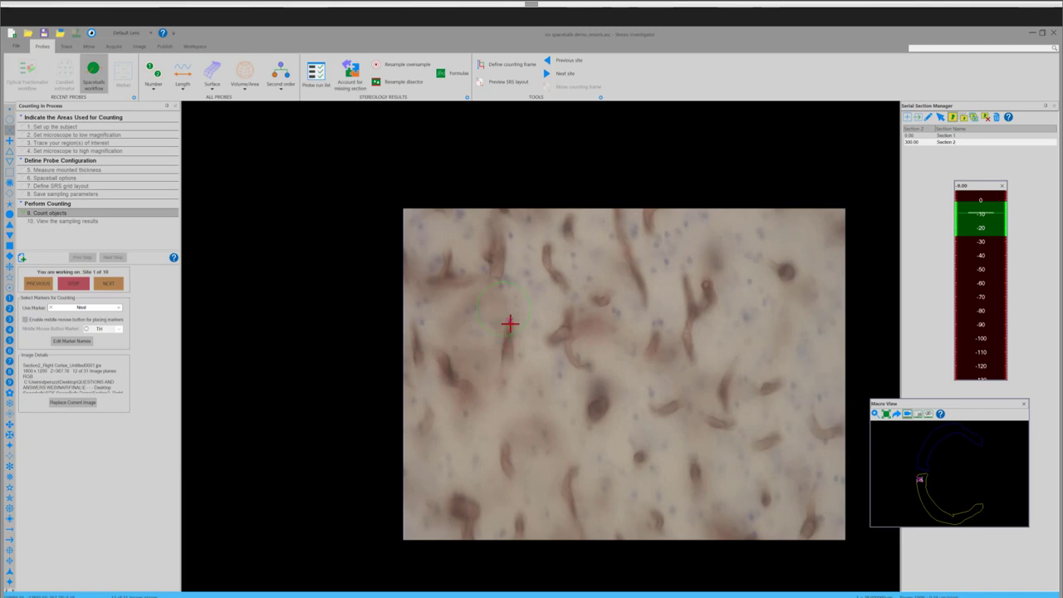
pyautogui.scroll(-1, 581, 344)
pyautogui.scroll(-1, 573, 344)
pyautogui.scroll(-1, 496, 280)
pyautogui.click(496, 280)
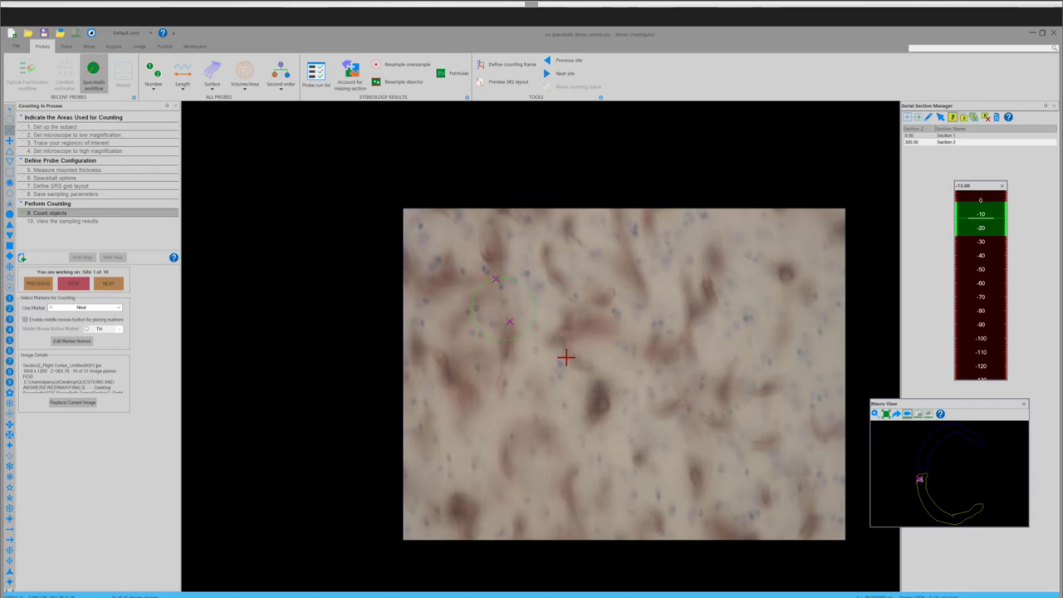
# Focus further down and mark the third vessel crossing on the left edge of the sphere outline
pyautogui.scroll(-3, 565, 357)
pyautogui.scroll(1, 478, 309)
pyautogui.click(472, 302)
pyautogui.scroll(-1, 658, 341)
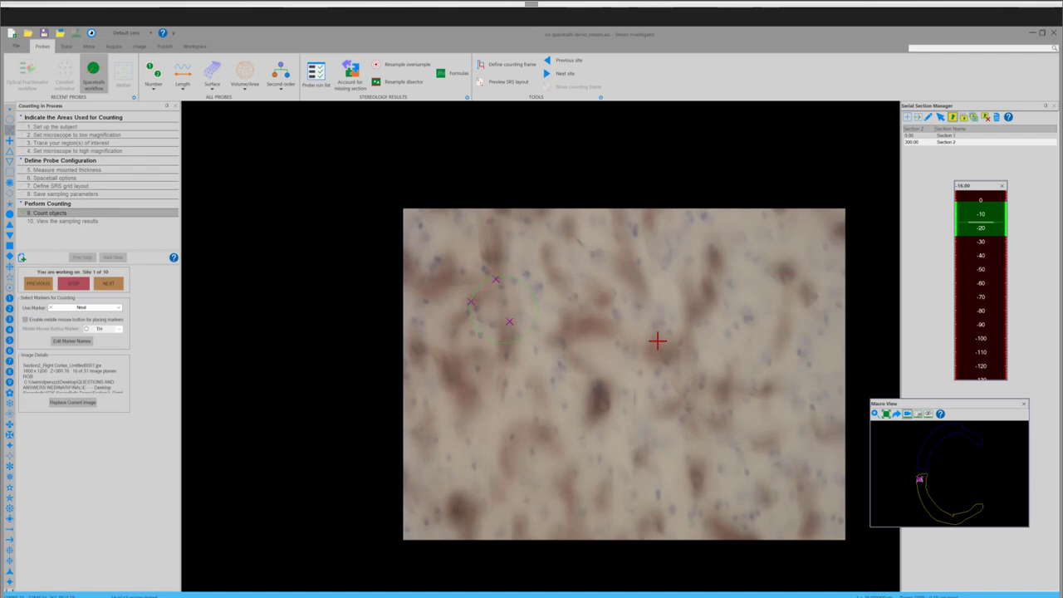
# Examine the remaining depth of the sampling site down to -27 for further vessel crossings with the sphere outline
pyautogui.scroll(-1, 611, 388)
pyautogui.scroll(-2, 609, 387)
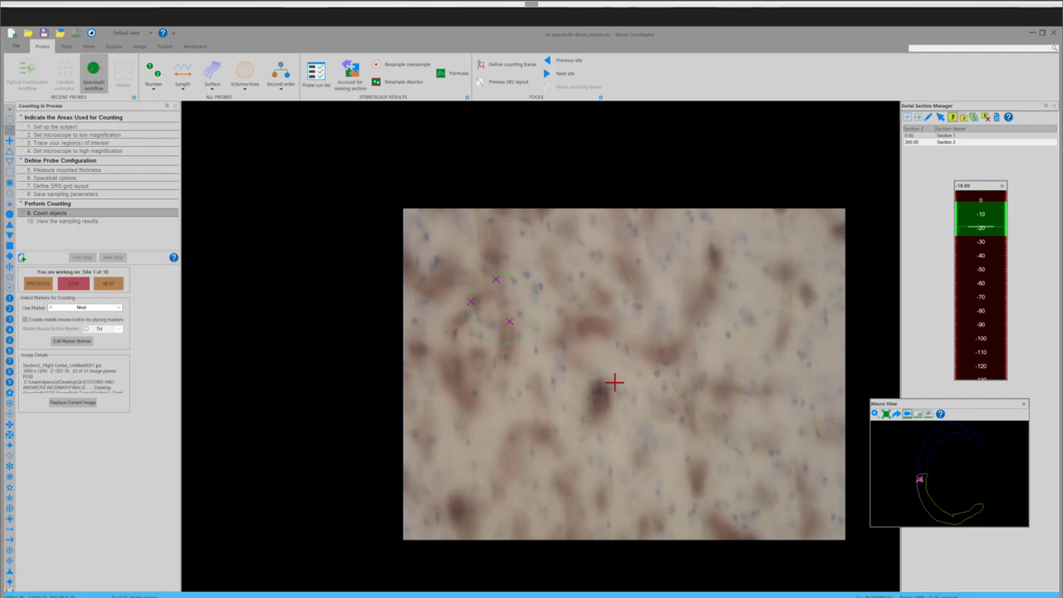
pyautogui.scroll(-1, 619, 378)
pyautogui.scroll(-2, 624, 373)
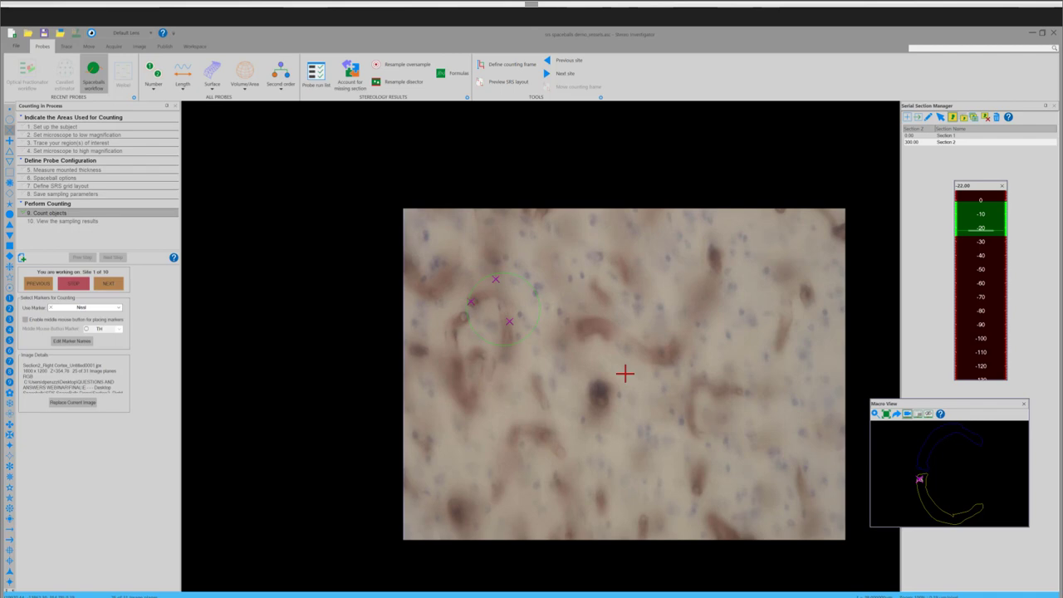
pyautogui.scroll(-2, 624, 374)
pyautogui.scroll(-2, 561, 363)
pyautogui.scroll(-1, 643, 355)
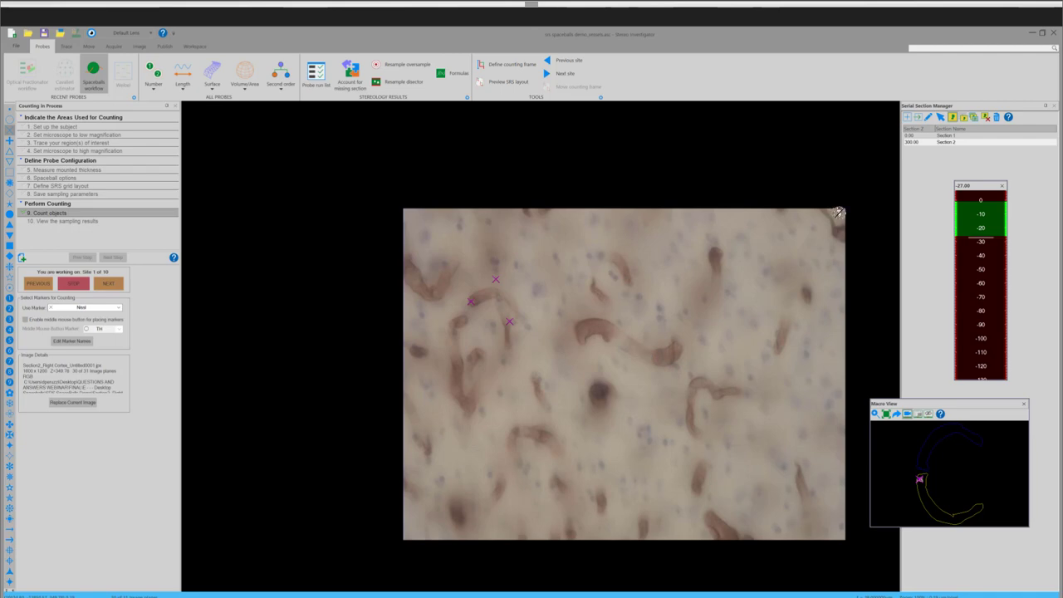
# Close Stereo Investigator, cancelling the Save As dialog and declining to save the current data file
pyautogui.click(1052, 33)
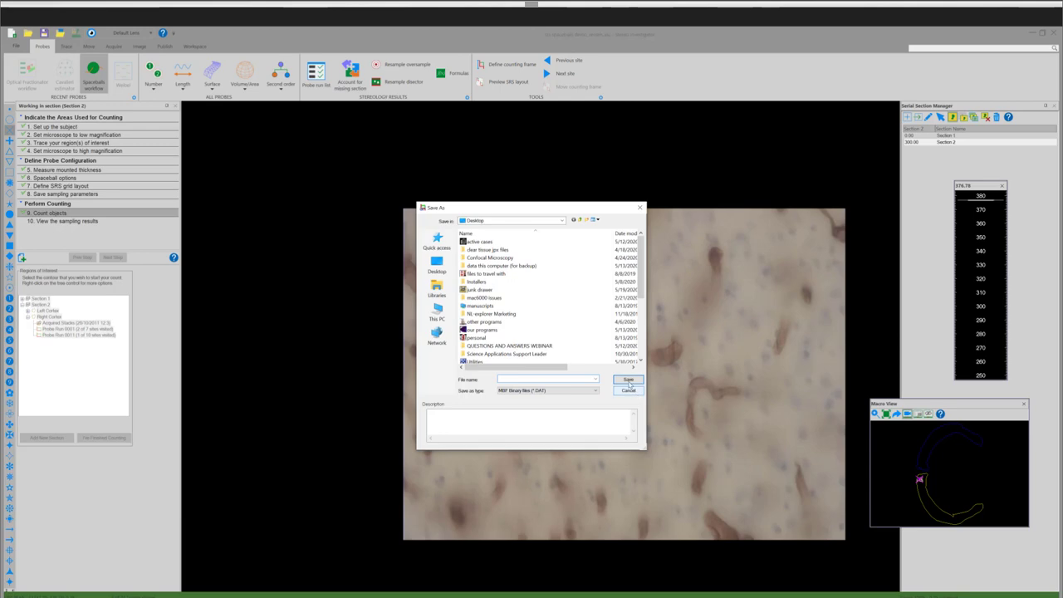
pyautogui.click(628, 391)
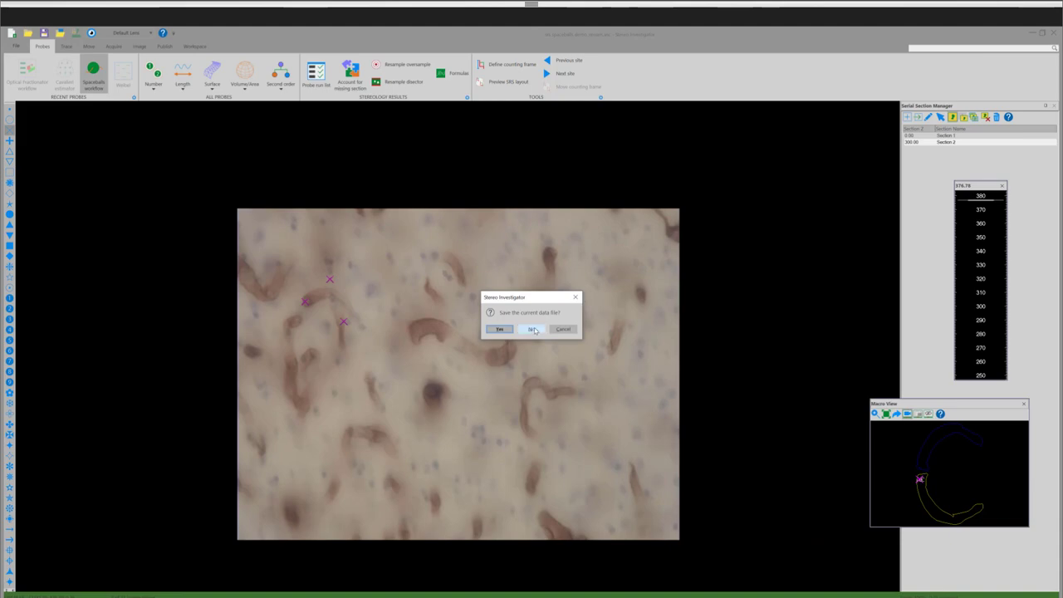
pyautogui.click(532, 330)
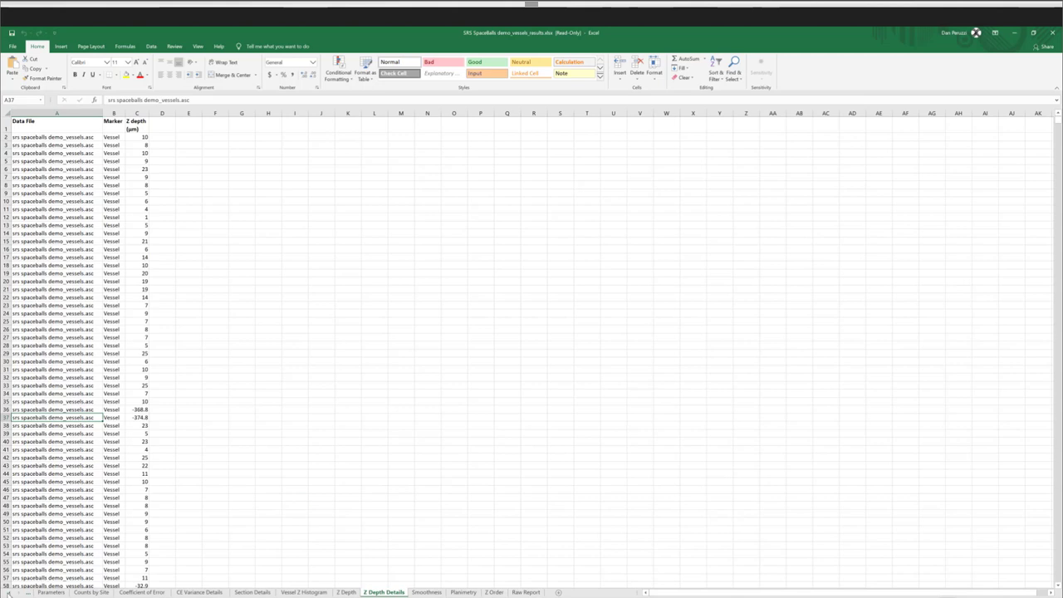
# Review the total markers counted, number of sections and estimated length by Space Balls on the Summary sheet
pyautogui.click(11, 593)
pyautogui.click(49, 592)
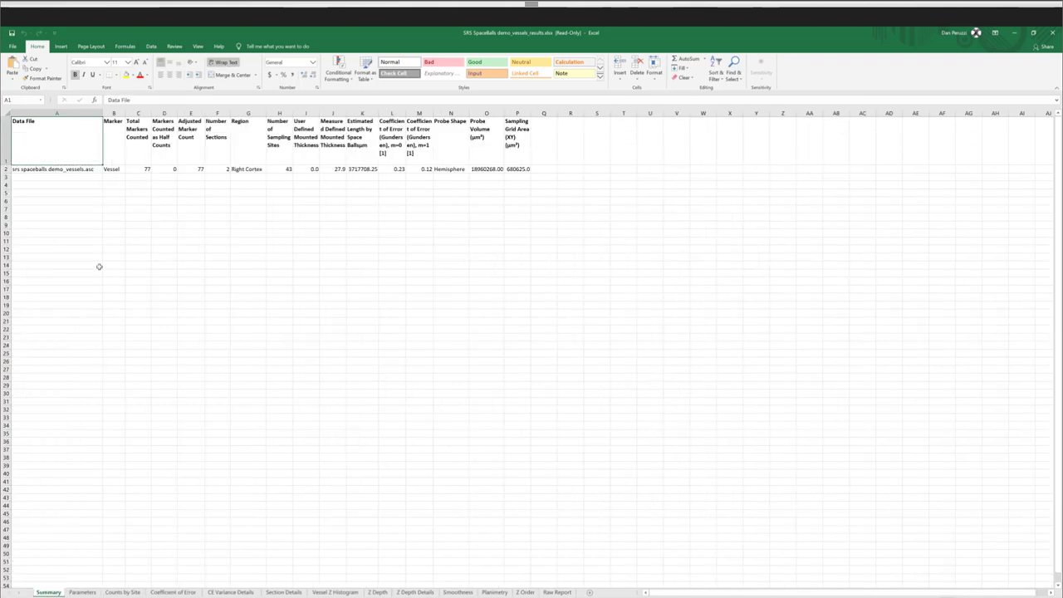
pyautogui.click(136, 169)
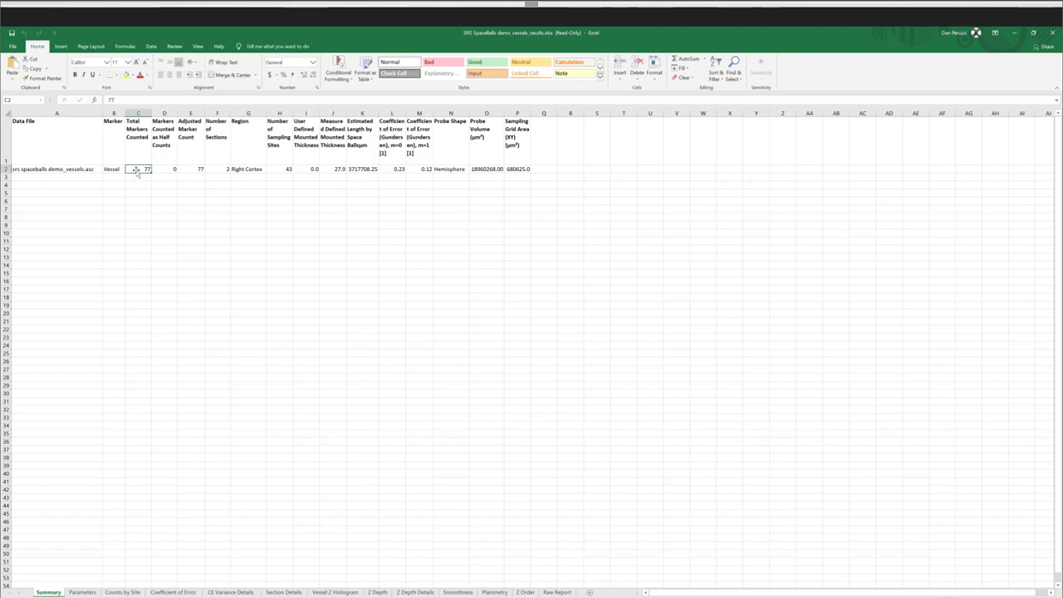
pyautogui.click(214, 168)
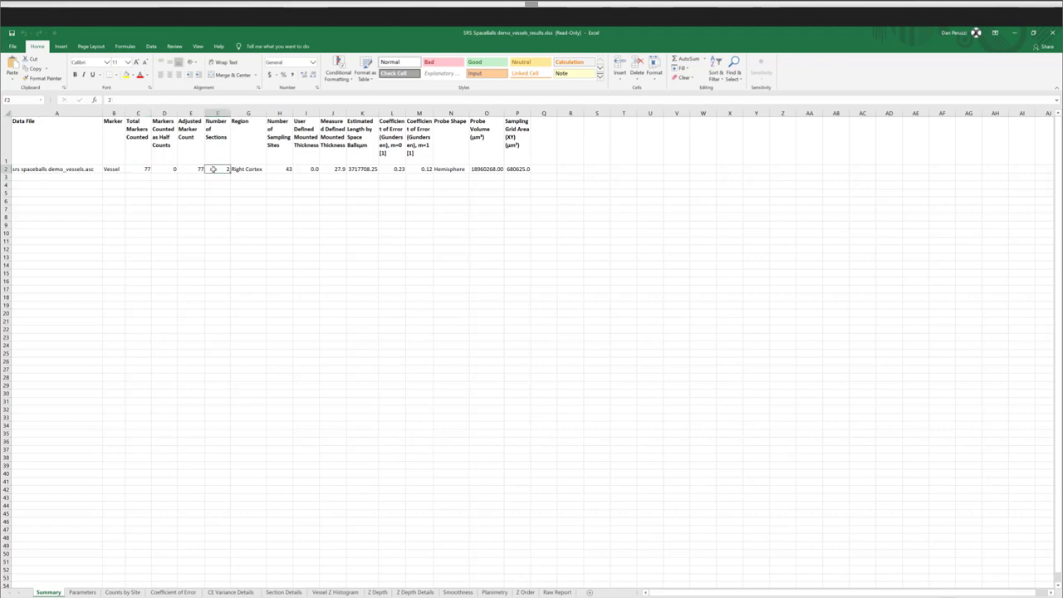
pyautogui.click(359, 168)
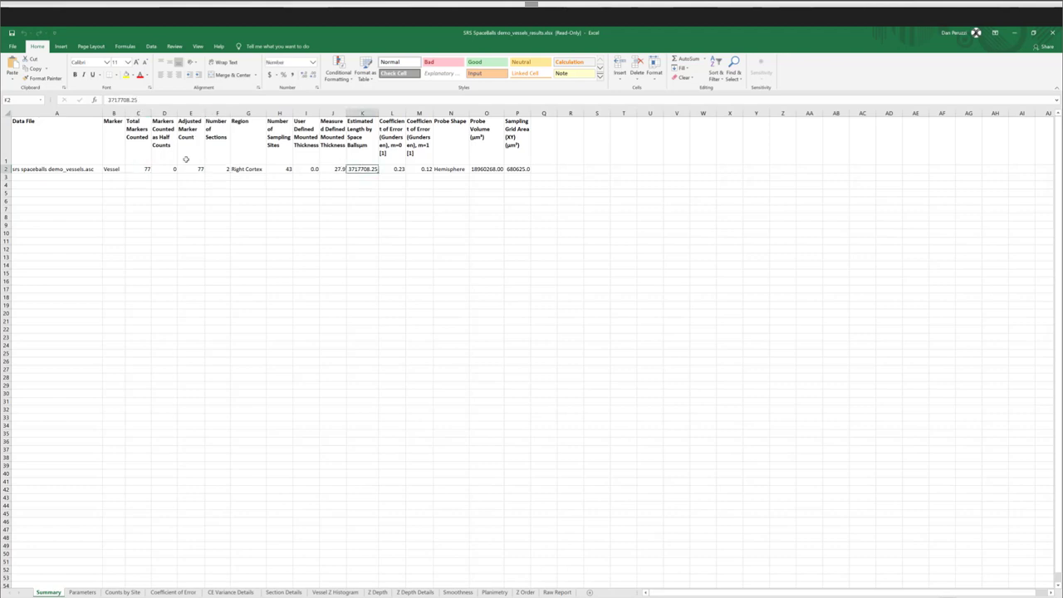
# Reduce the estimated length's displayed decimals by two places and close the results workbook without saving
pyautogui.click(314, 75)
pyautogui.click(314, 74)
pyautogui.click(1053, 33)
pyautogui.click(518, 332)
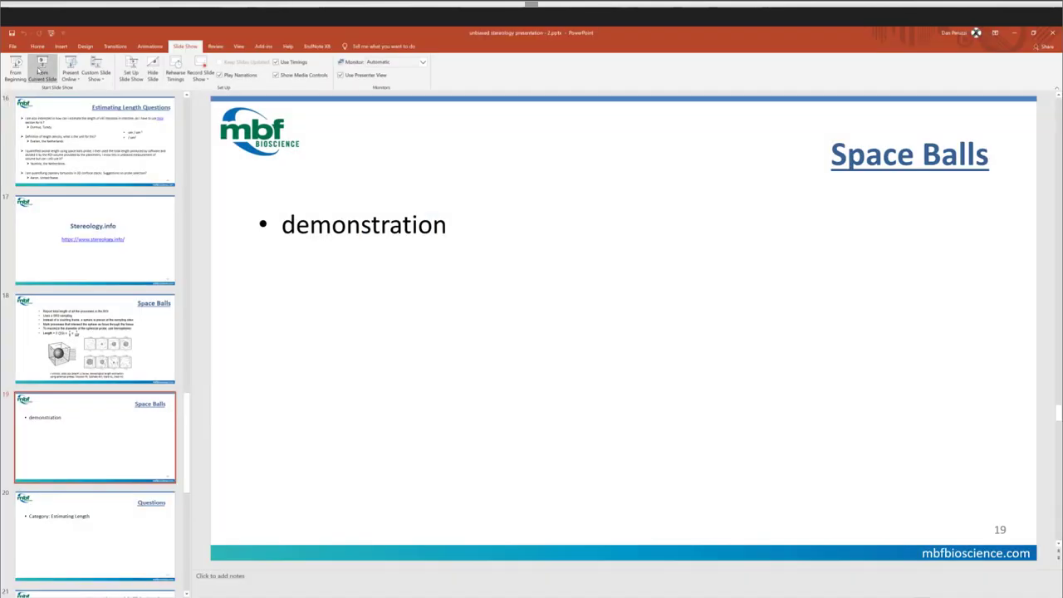
# Present PowerPoint from the Space Balls demonstration slide, swap presenter view with the slide show, and advance to the Estimating Length questions slide
pyautogui.click(43, 69)
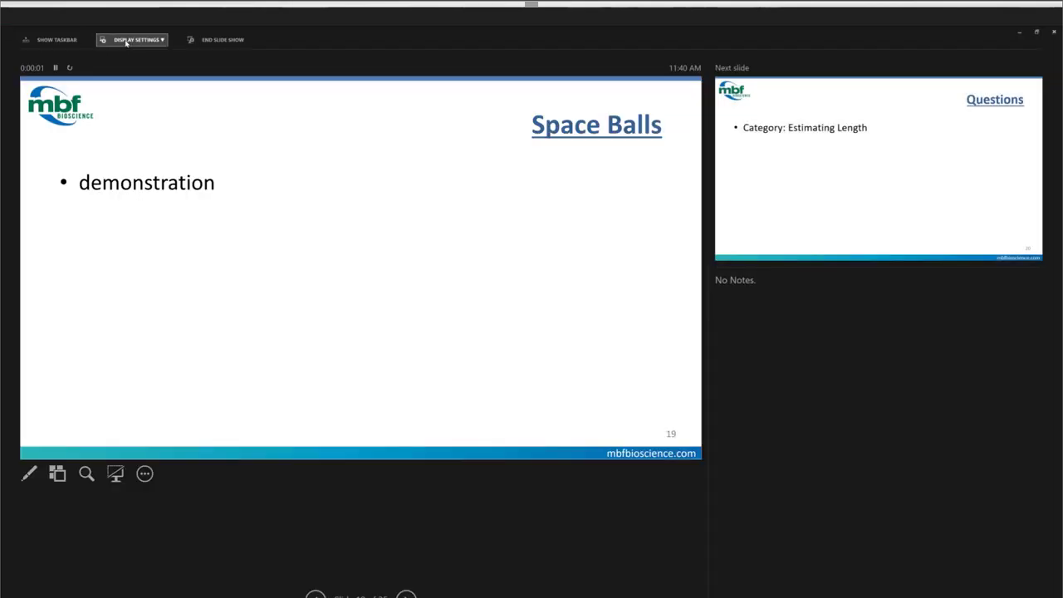
pyautogui.click(125, 40)
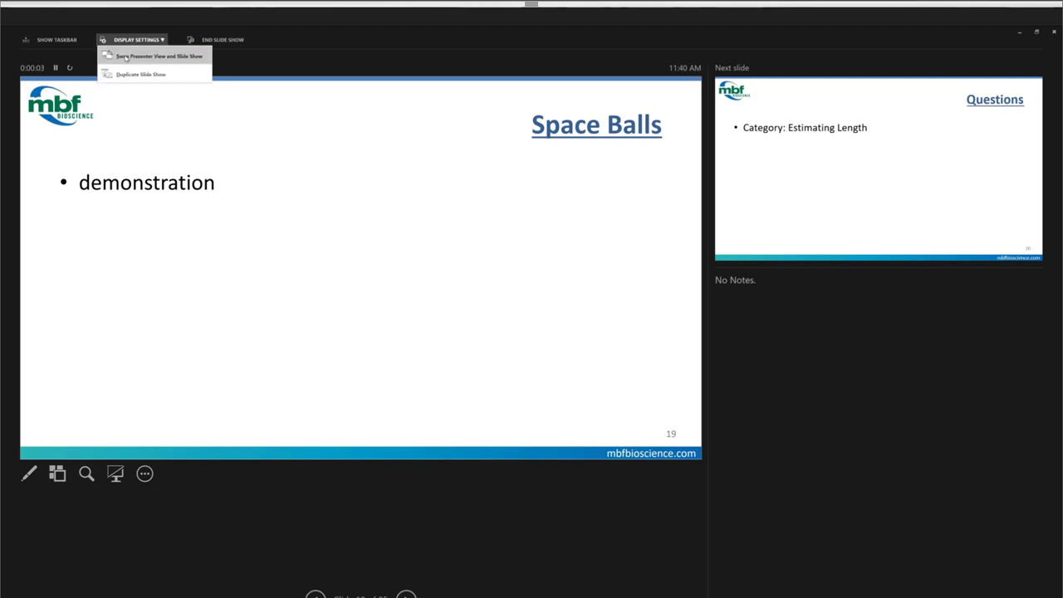
pyautogui.click(125, 56)
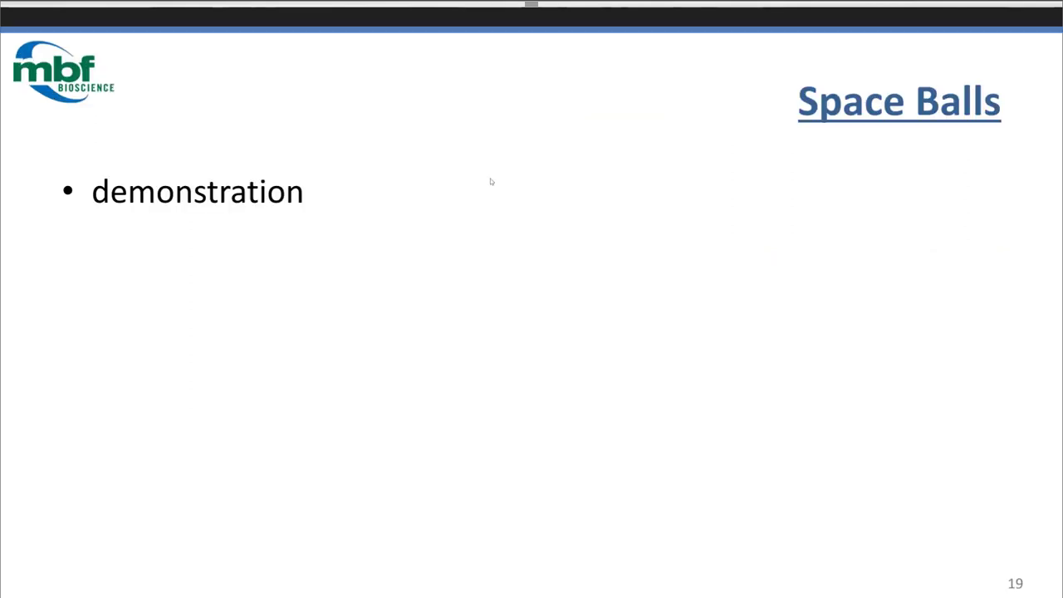
pyautogui.press('Right')
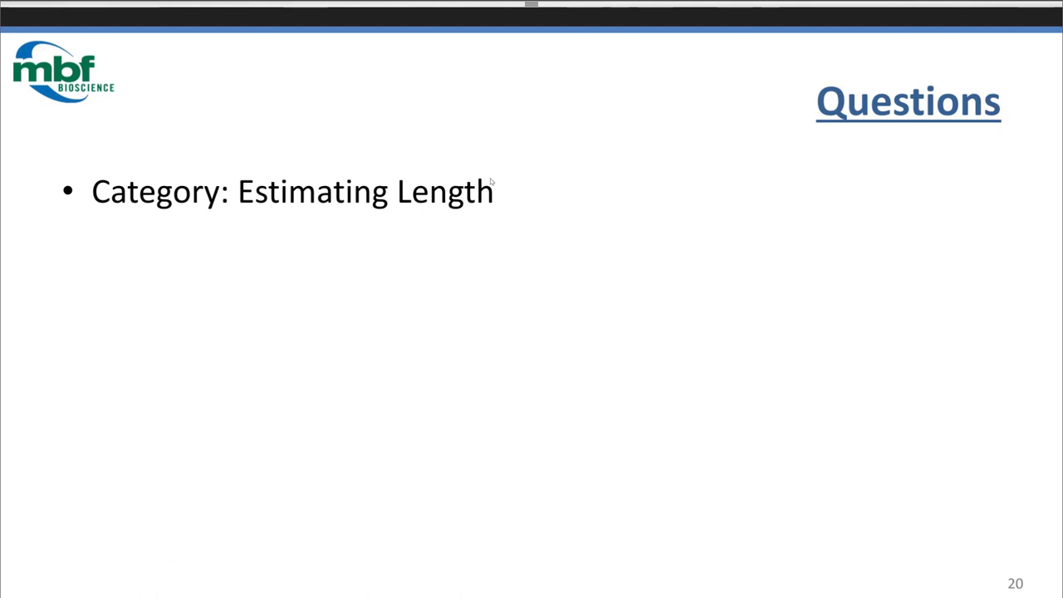
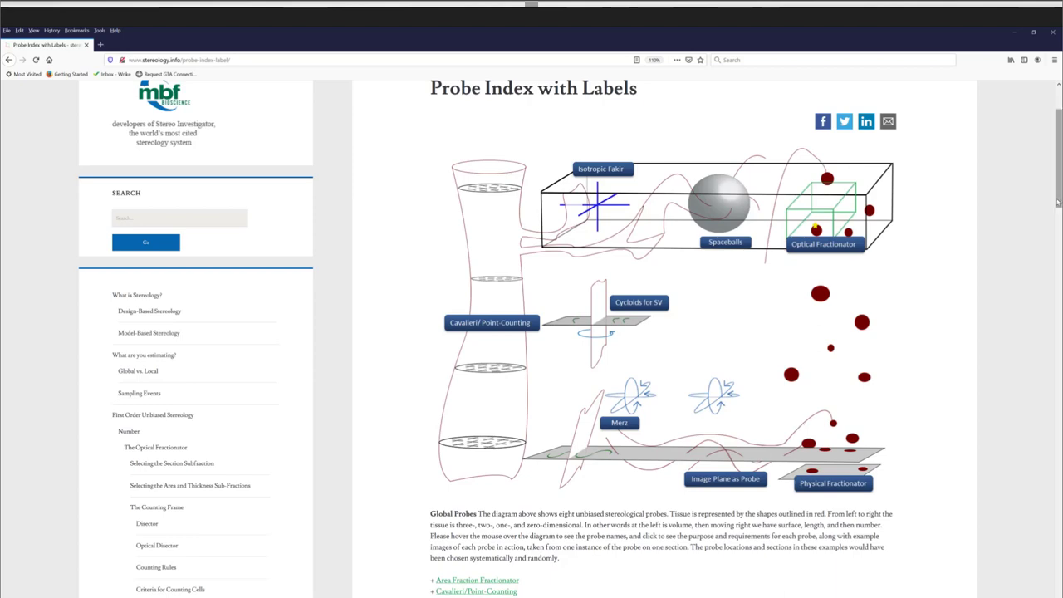
# On stereology.info, open the Pulmonary probe table from the tissue/organ overview and follow the destructive index's Area Fraction Fractionator link
pyautogui.moveTo(1058, 204); pyautogui.dragTo(1058, 457)
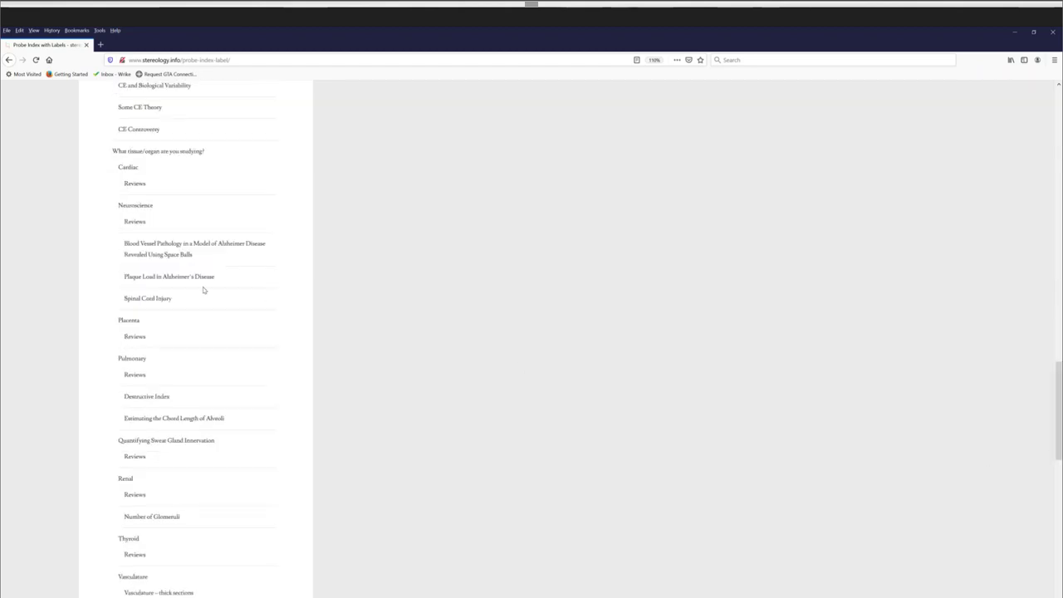
pyautogui.click(149, 154)
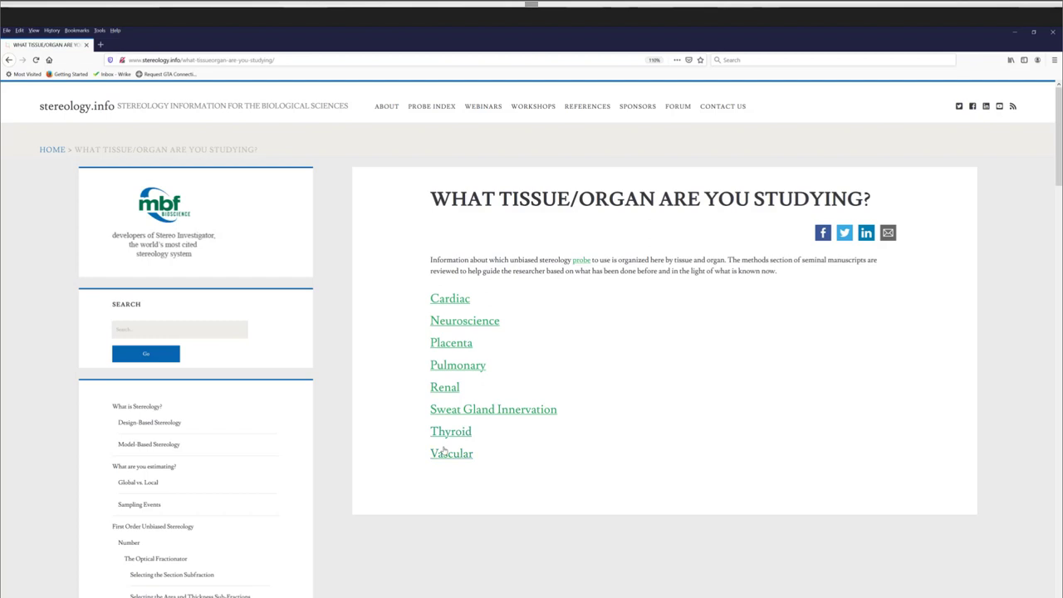
pyautogui.click(464, 371)
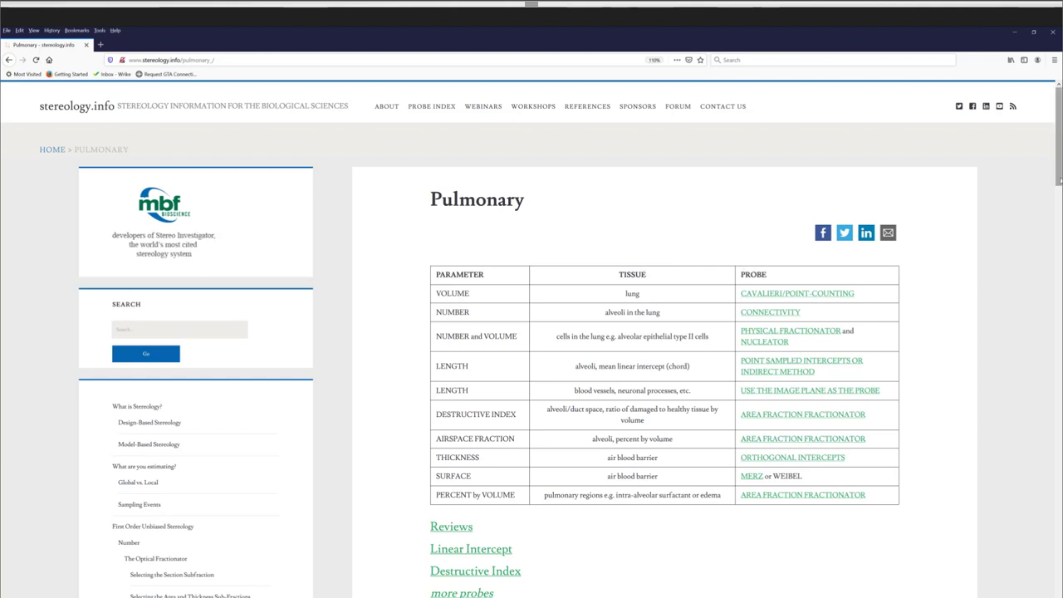
pyautogui.scroll(-2, 1058, 194)
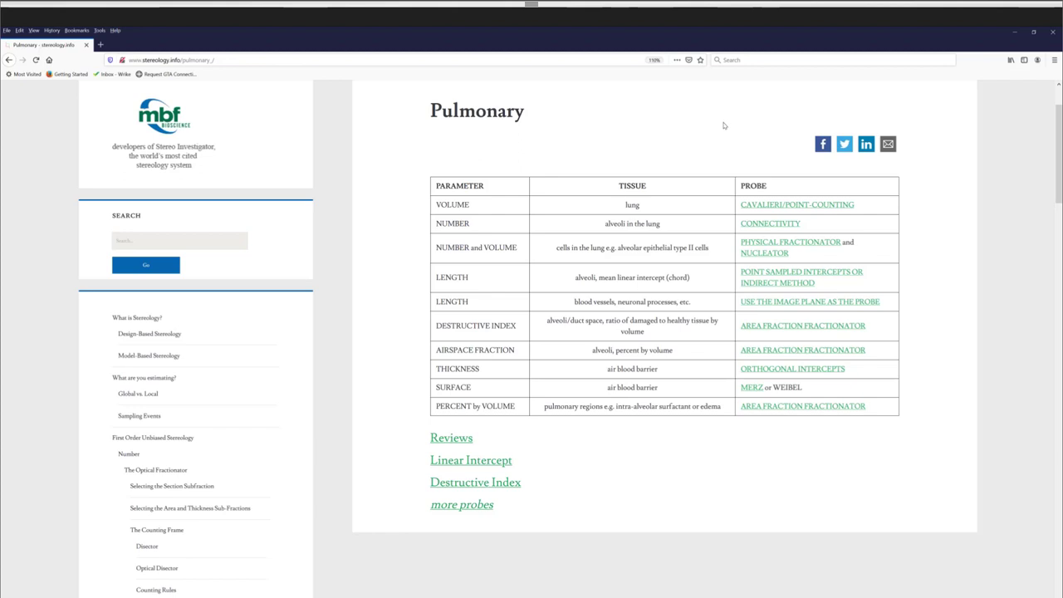
pyautogui.click(792, 327)
# Open the Connectivity probe page from the Pulmonary table and read down to the section on estimating alveoli number in lung
pyautogui.click(756, 224)
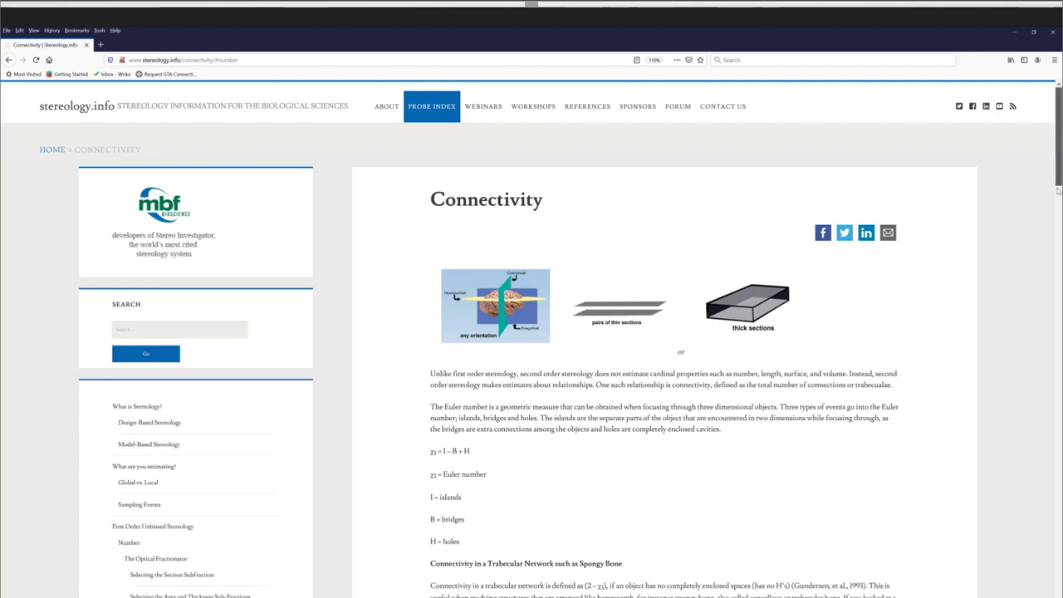
pyautogui.scroll(-3, 1058, 190)
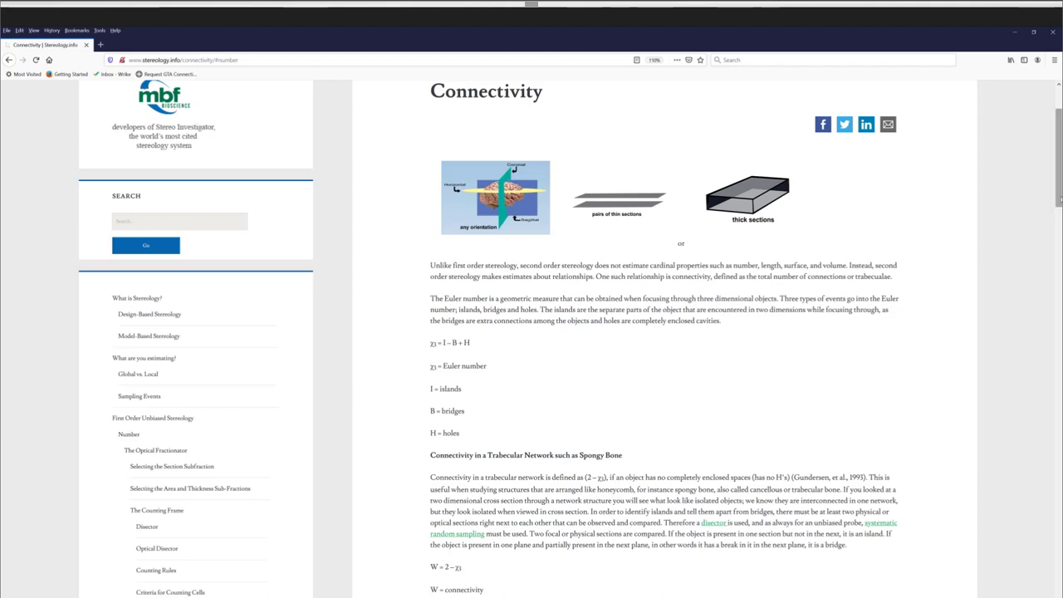
pyautogui.moveTo(1058, 205); pyautogui.dragTo(971, 263)
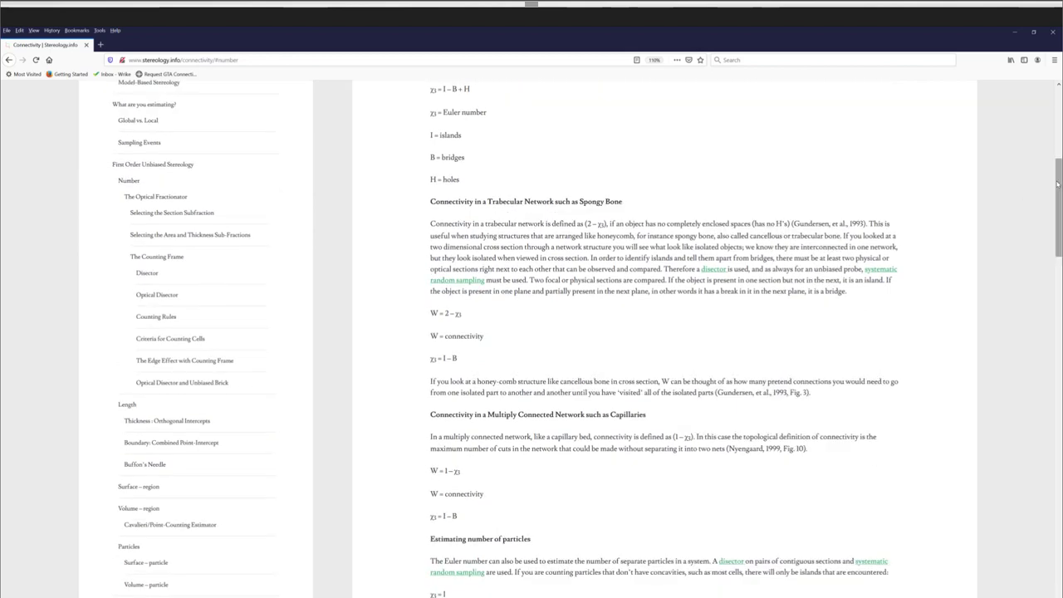
pyautogui.moveTo(1056, 191); pyautogui.dragTo(1059, 240)
pyautogui.scroll(-4, 664, 332)
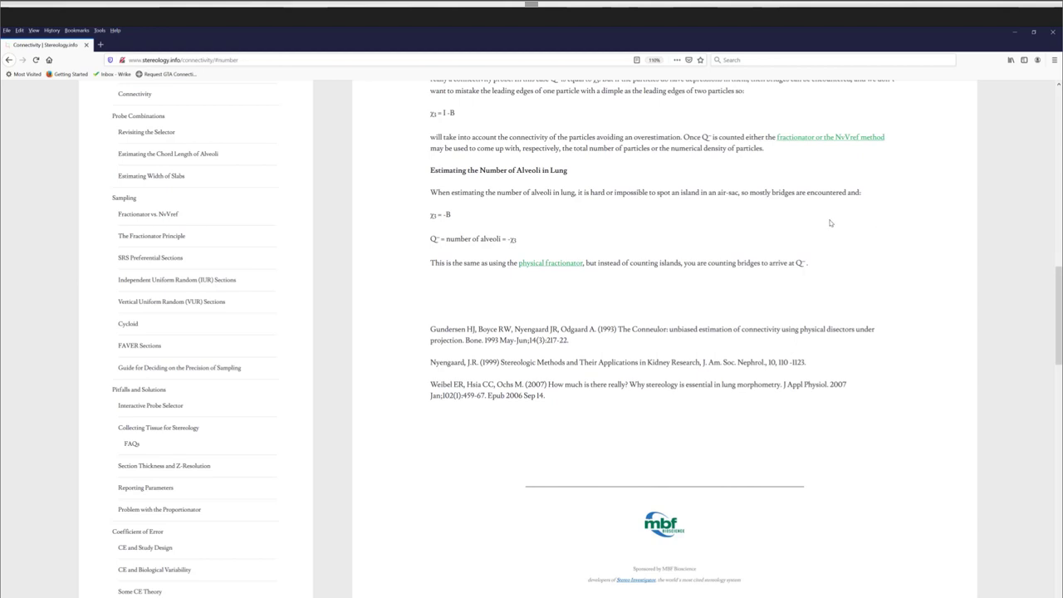
# Open the linked Physical Fractionator page, examine its lung alveoli example, and return to the Pulmonary table
pyautogui.click(539, 265)
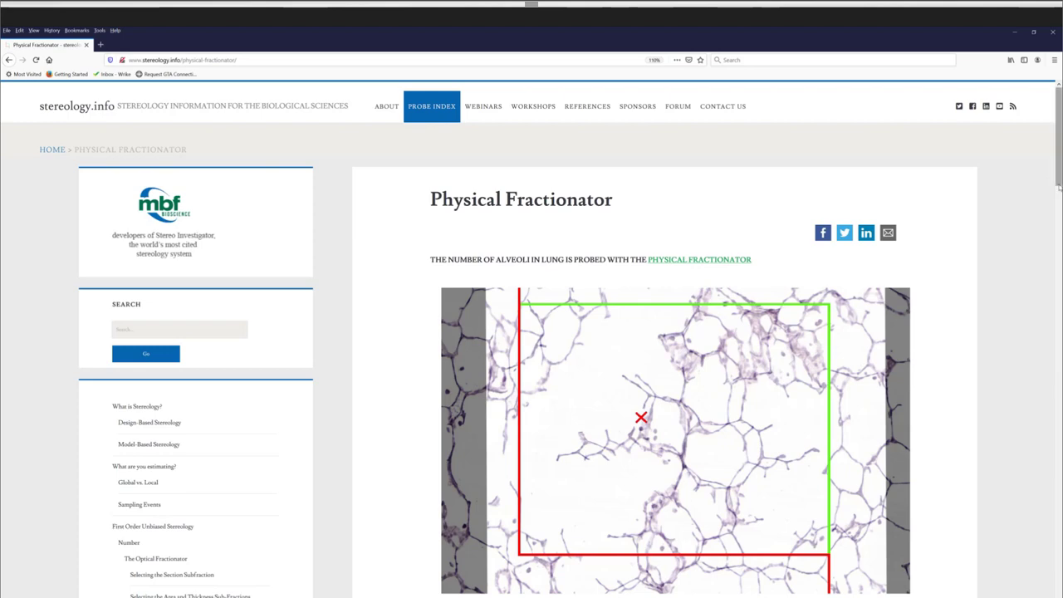
pyautogui.scroll(-3, 978, 284)
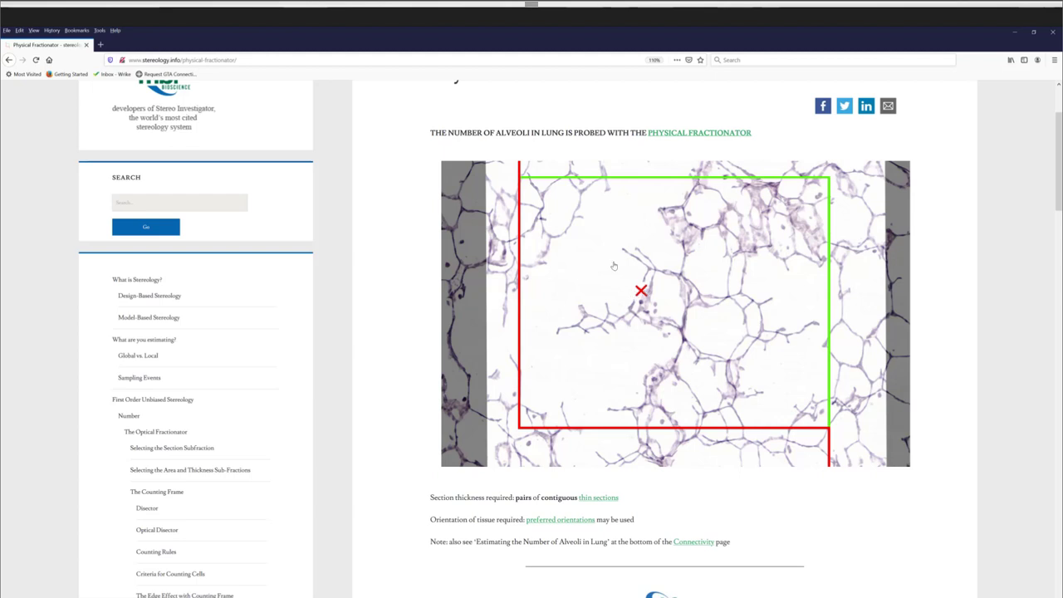
pyautogui.click(10, 63)
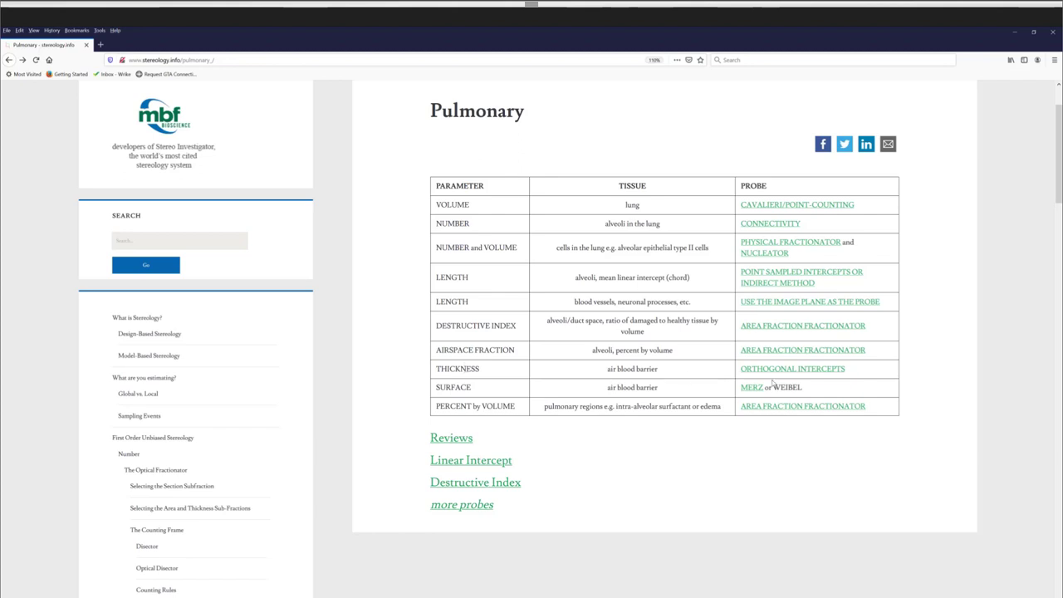
# View the Orthogonal Intercepts page for air blood barrier thickness and close the browser
pyautogui.click(799, 372)
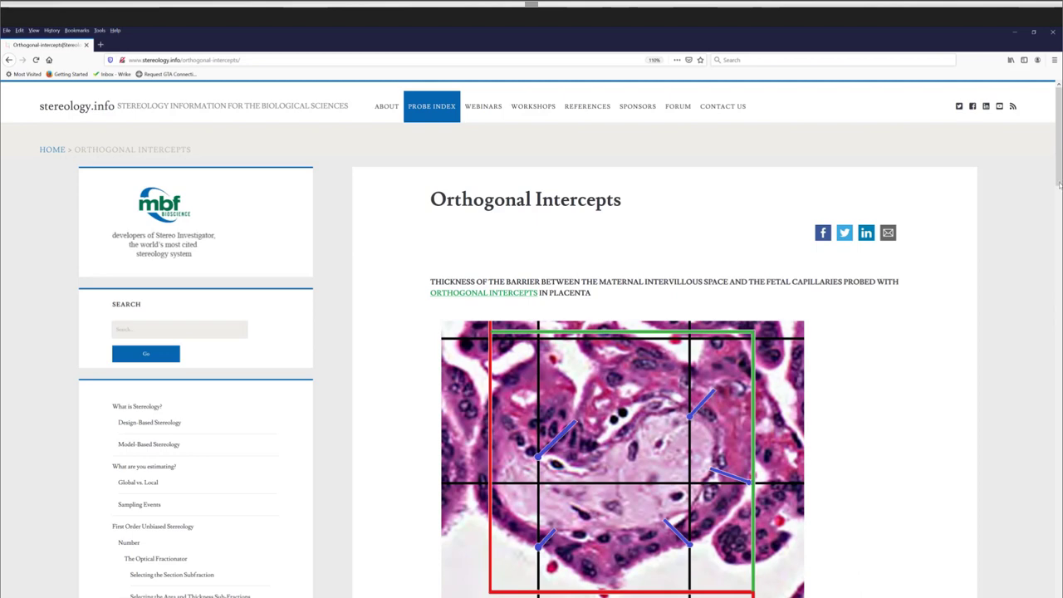
pyautogui.scroll(-3, 1059, 195)
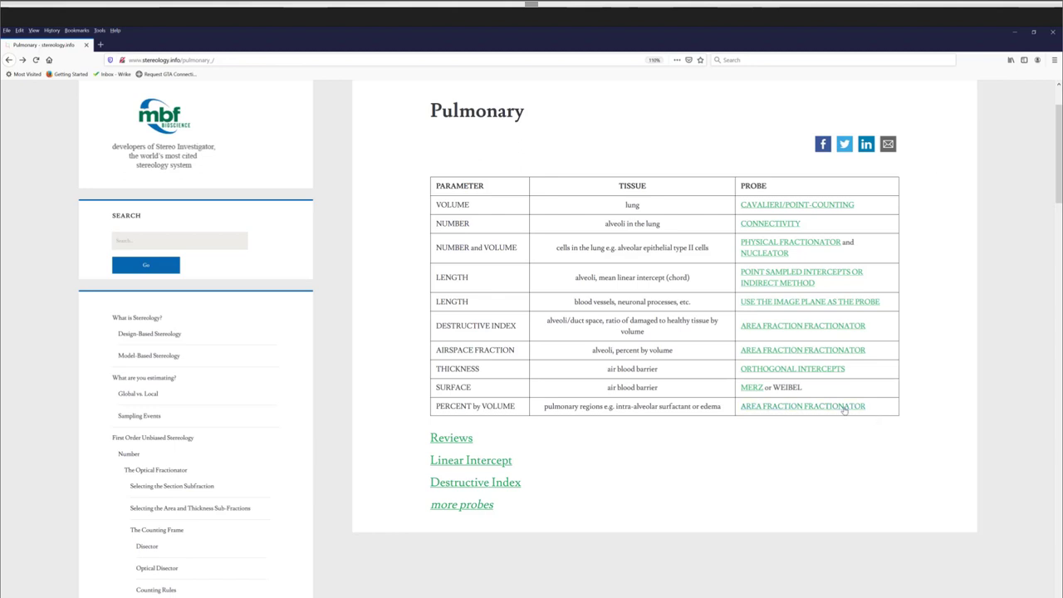
pyautogui.click(1052, 34)
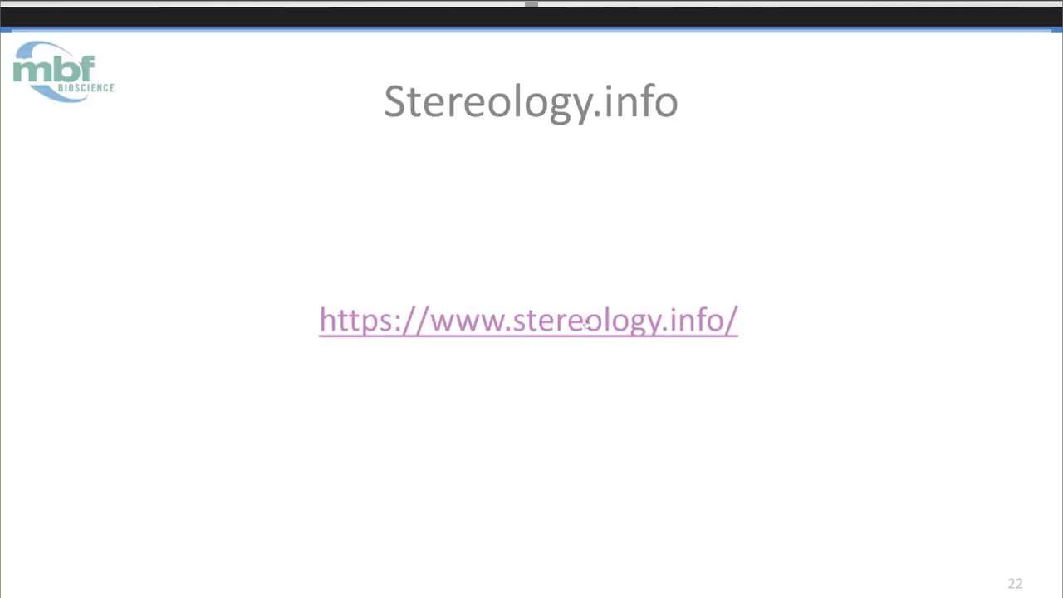
# End the slide show after advancing to the Thin Section Stereology questions slide, and minimize PowerPoint
pyautogui.click(735, 252)
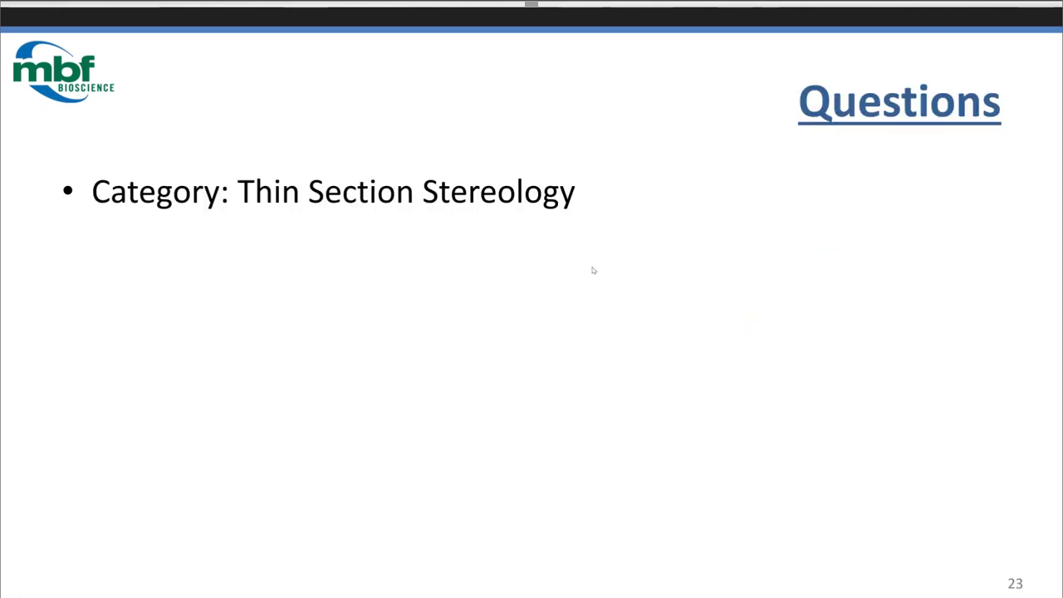
pyautogui.rightClick(621, 373)
pyautogui.click(632, 507)
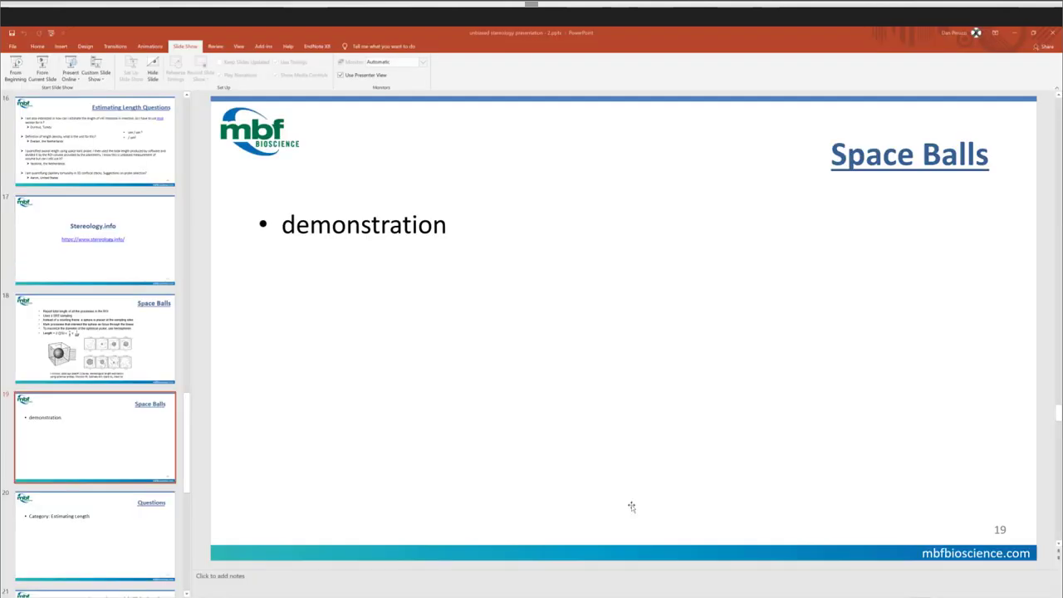
pyautogui.click(1015, 35)
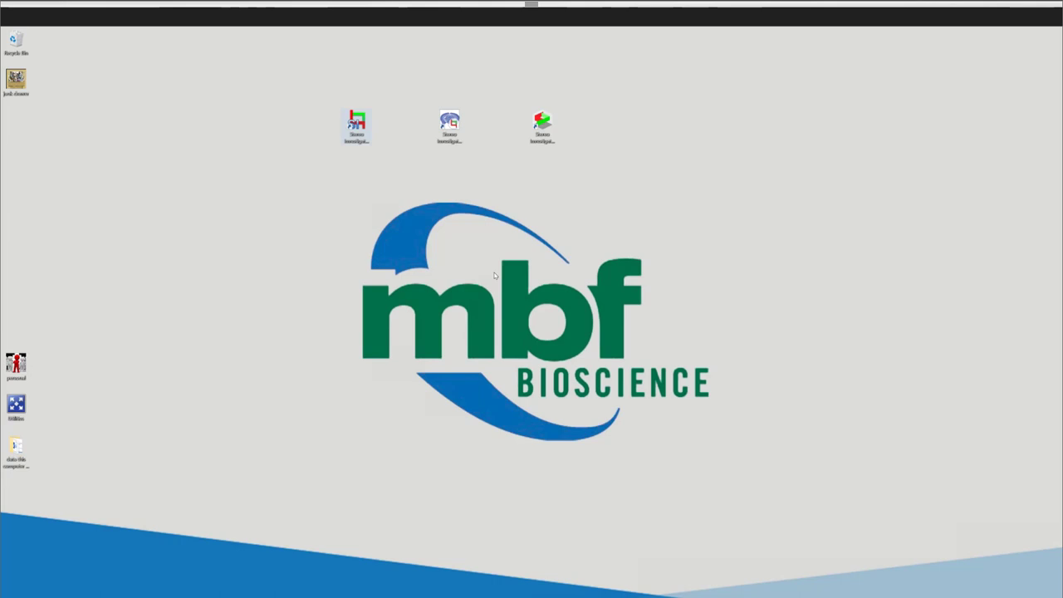
# Launch Stereo Investigator with the preset profile and load the Weibel for Surface Pulmonary.DAT data file with its images
pyautogui.click(356, 124)
pyautogui.doubleClick(362, 117)
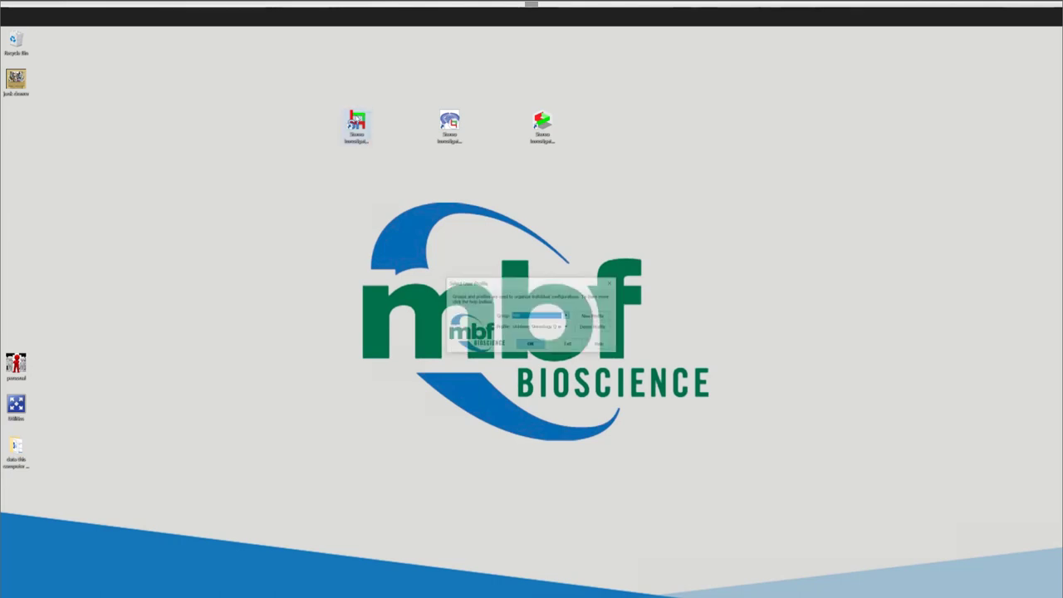
pyautogui.click(530, 345)
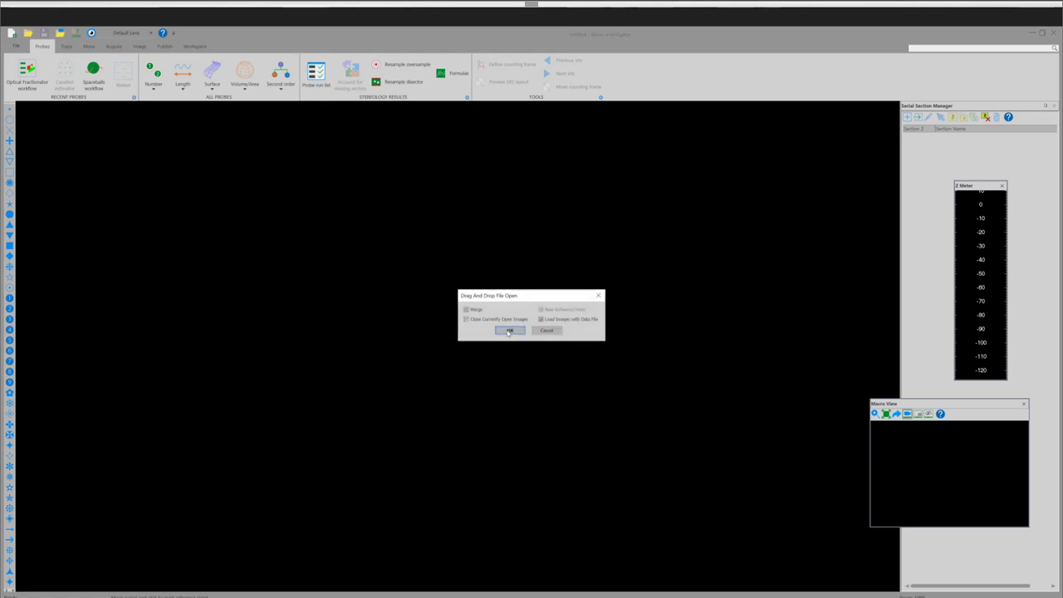
pyautogui.click(509, 331)
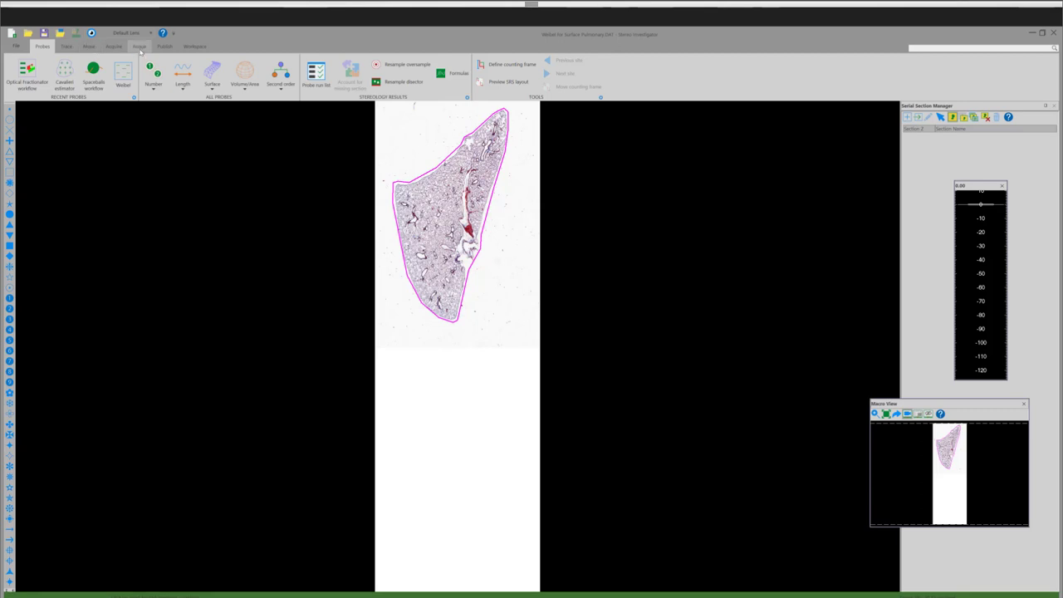
# Enlarge the traced lung section and display the image at actual size to examine the alveoli
pyautogui.click(140, 47)
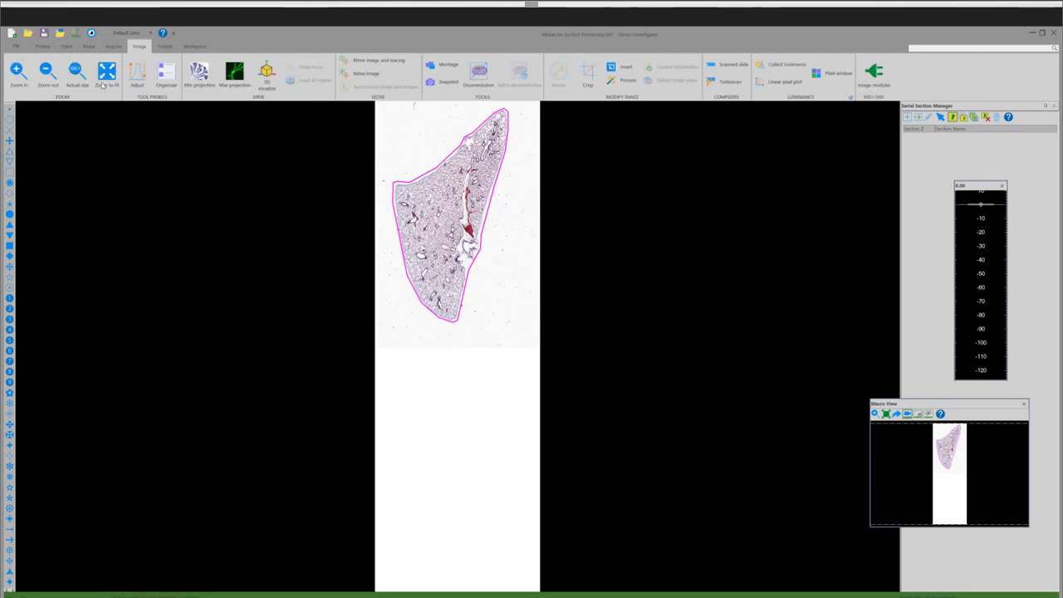
pyautogui.click(23, 79)
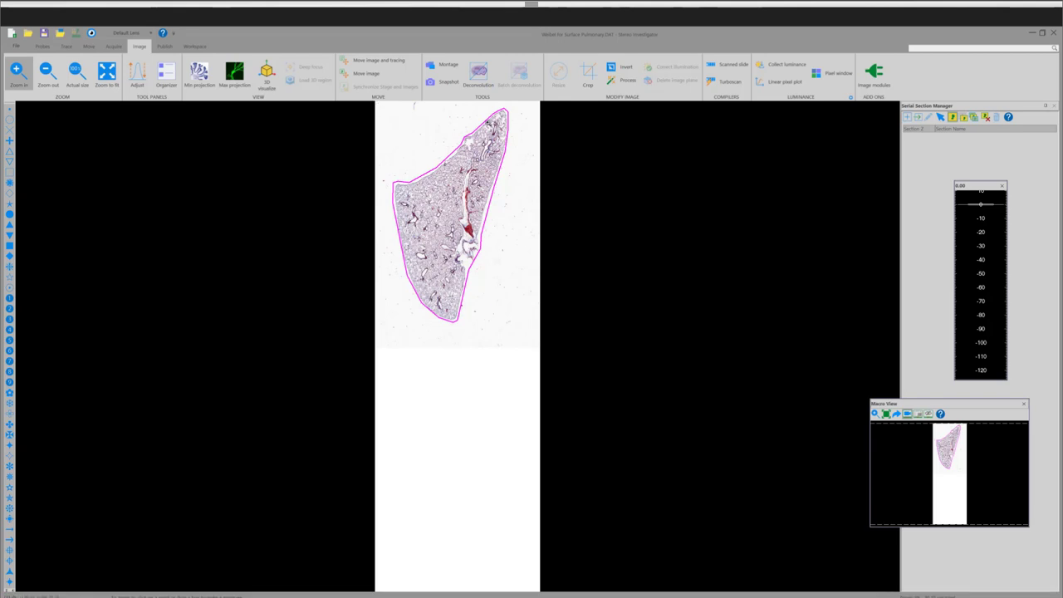
pyautogui.moveTo(376, 103); pyautogui.dragTo(540, 353)
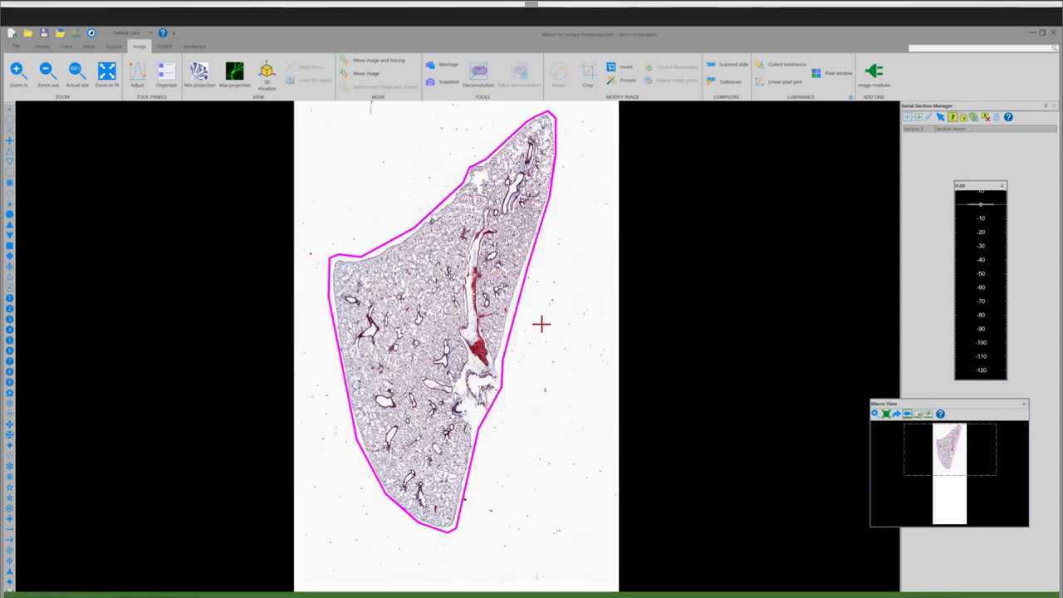
pyautogui.click(75, 78)
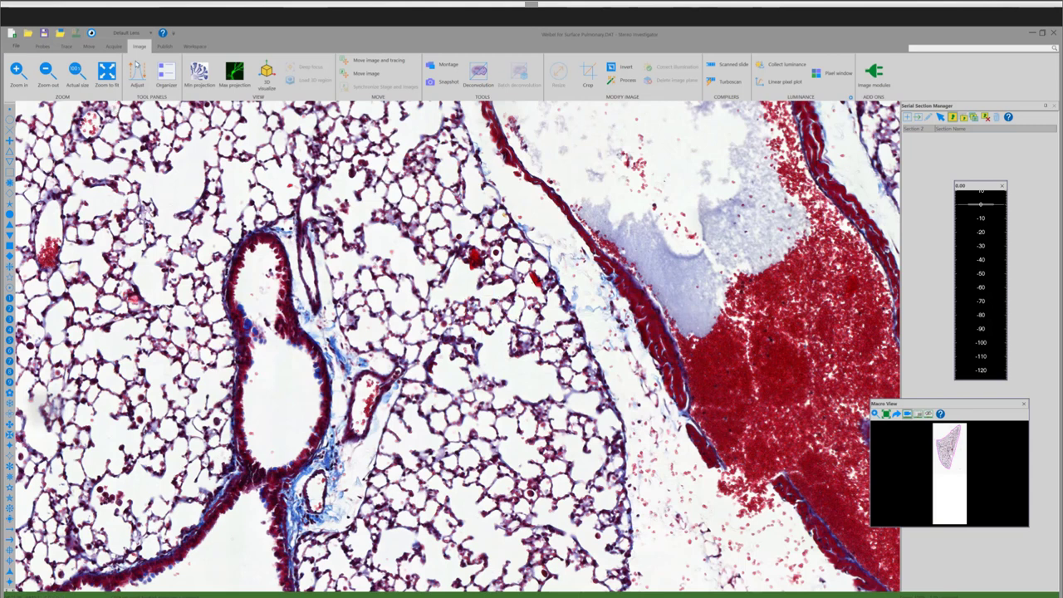
# Start the Weibel surface probe and overlay its dashed line-segment grid on the lung image
pyautogui.click(43, 46)
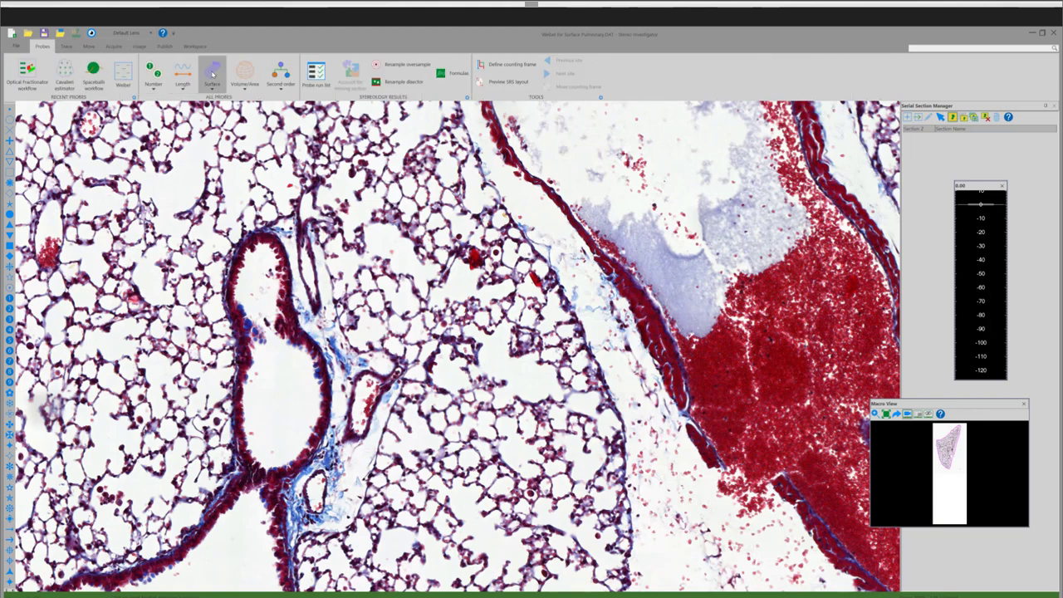
pyautogui.click(213, 74)
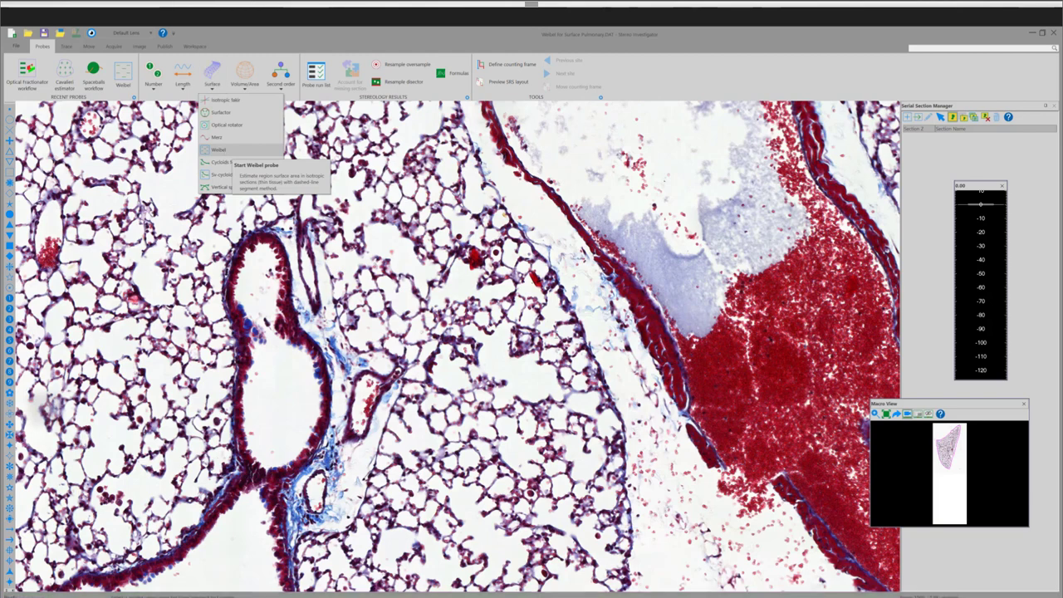
pyautogui.click(217, 149)
pyautogui.click(505, 331)
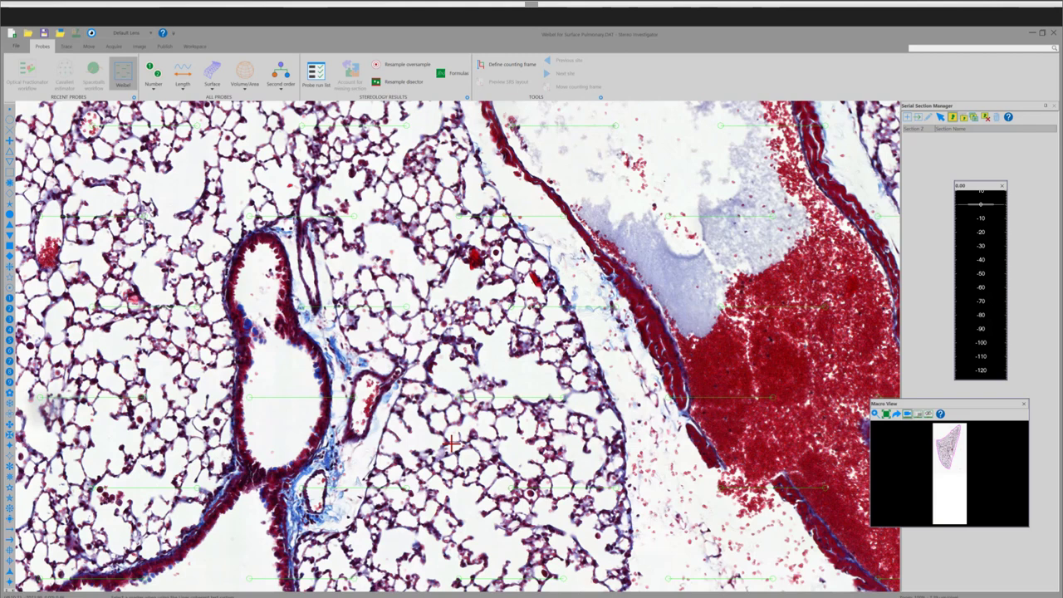
# Mark the probe line endpoints around the airway and alveoli with yellow markers, and select a different marker for line intersections
pyautogui.click(355, 397)
pyautogui.click(249, 397)
pyautogui.click(9, 130)
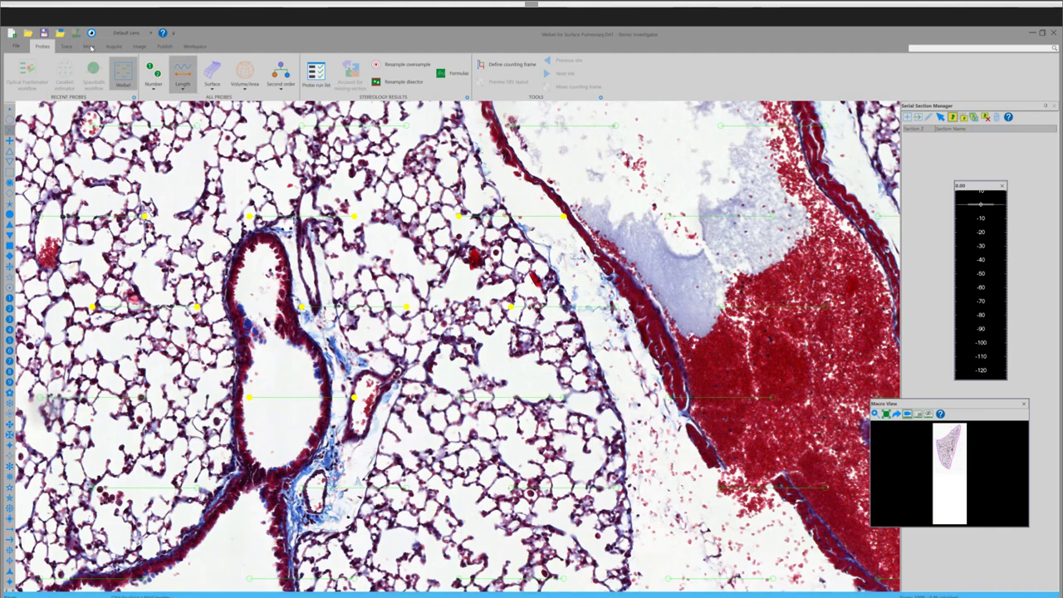
# Enlarge the alveoli beside the airway to examine where the probe lines cross the tissue surfaces, and minimize Stereo Investigator
pyautogui.click(141, 46)
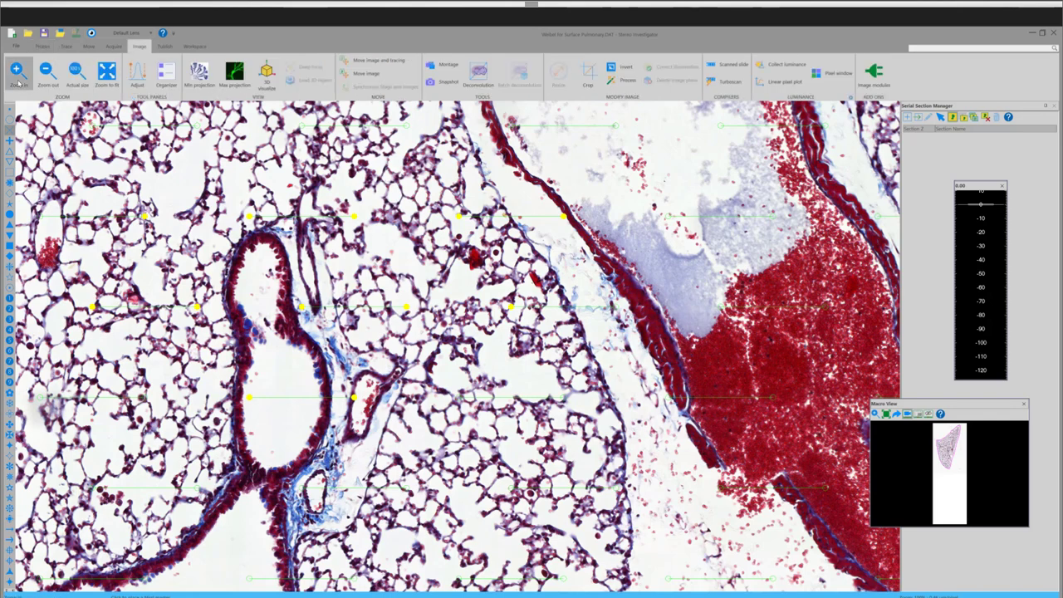
pyautogui.click(16, 74)
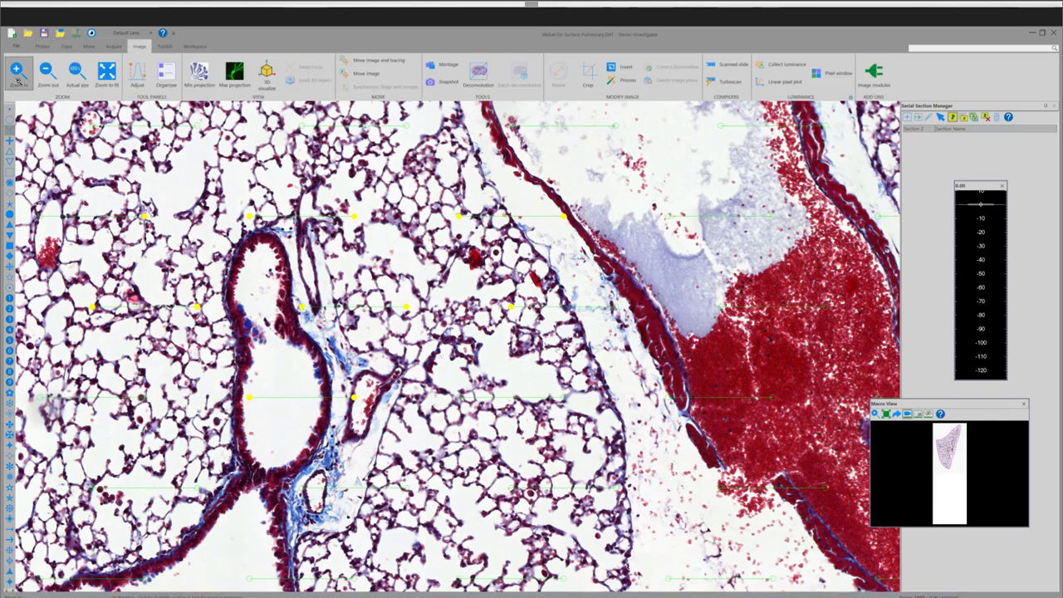
pyautogui.click(550, 418)
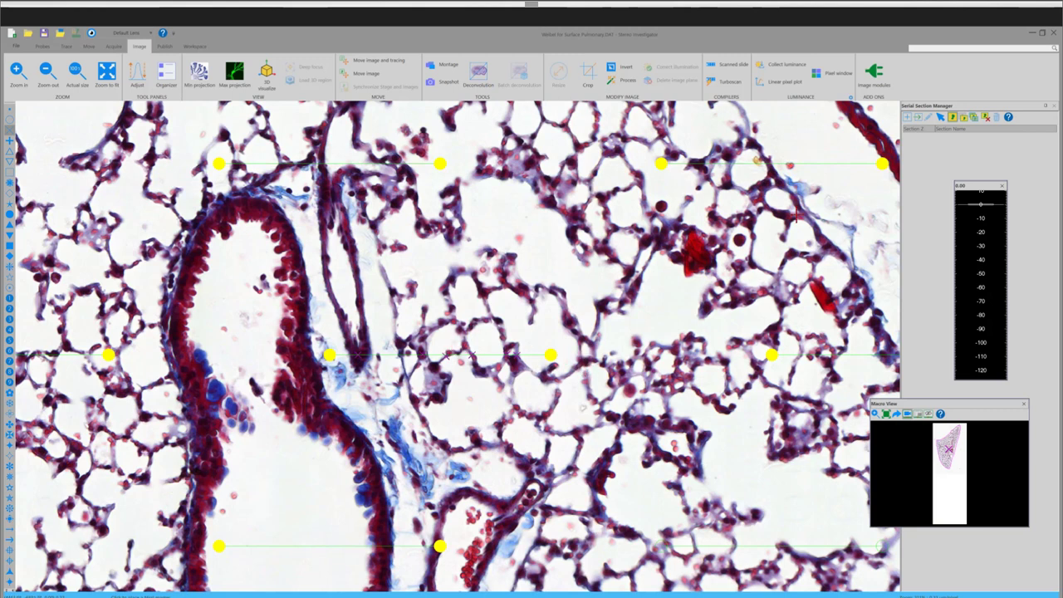
pyautogui.click(1032, 35)
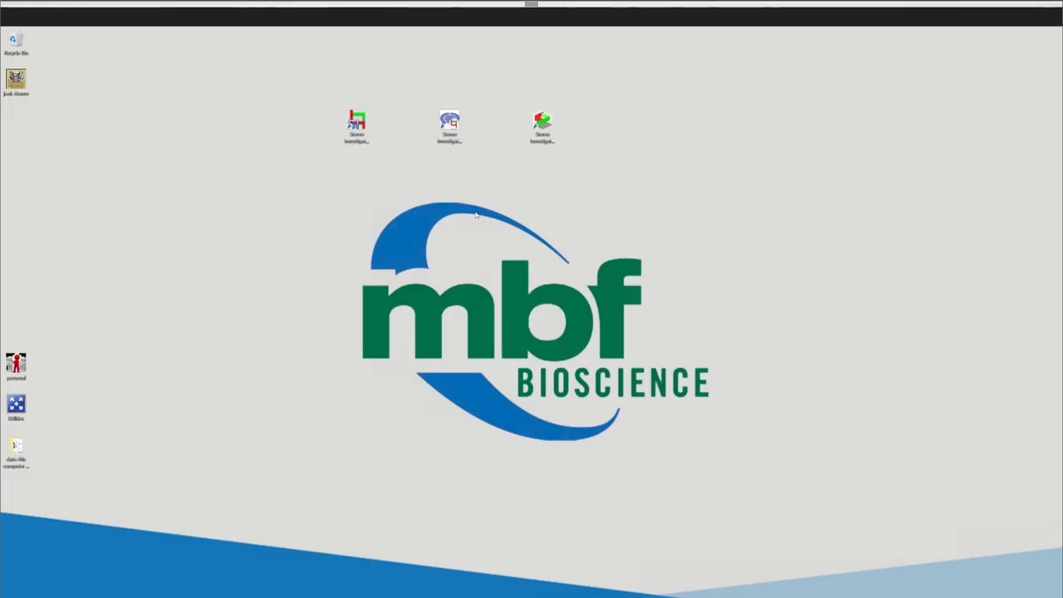